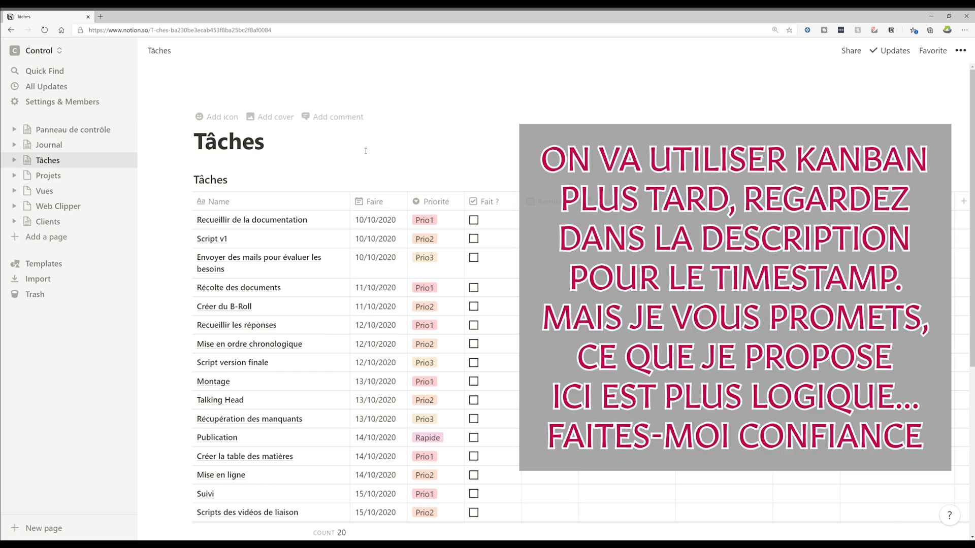
# Step: On the Projets page, insert an inline table and title it Projets
pyautogui.scroll(-2, 366, 151)
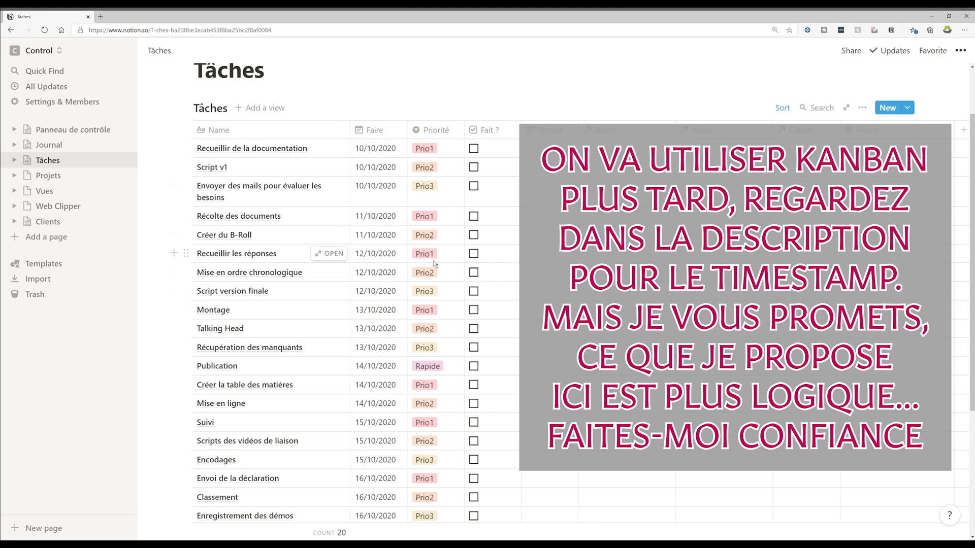
pyautogui.click(48, 175)
pyautogui.click(267, 169)
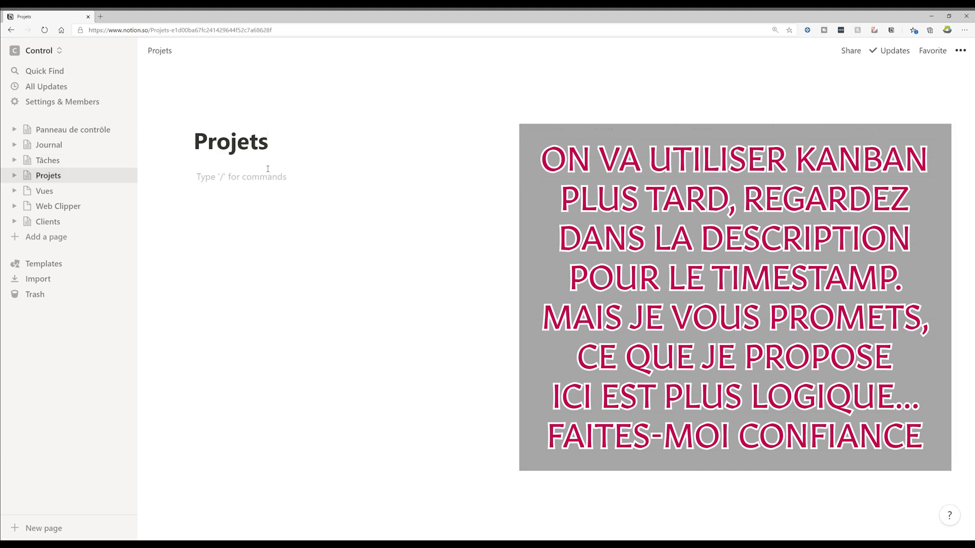
pyautogui.write('/table')
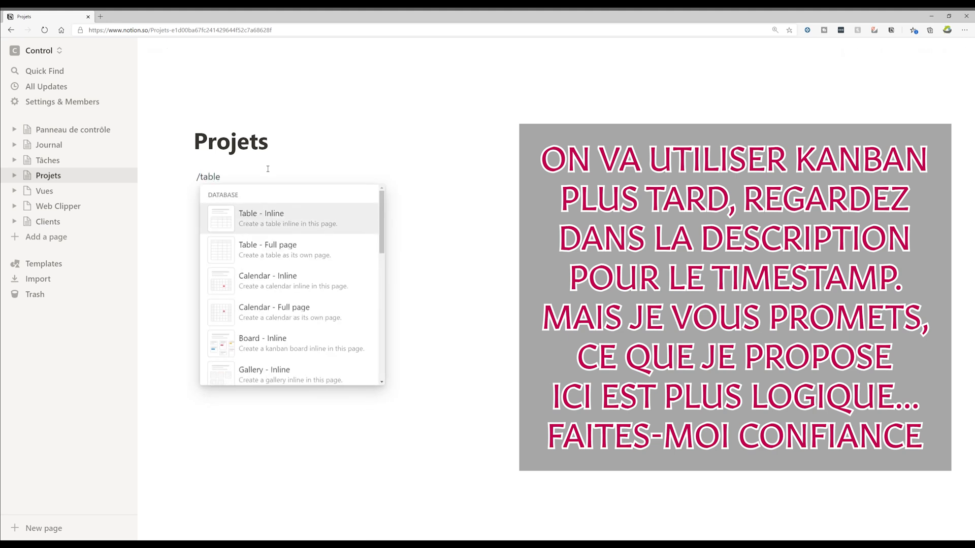
pyautogui.click(275, 218)
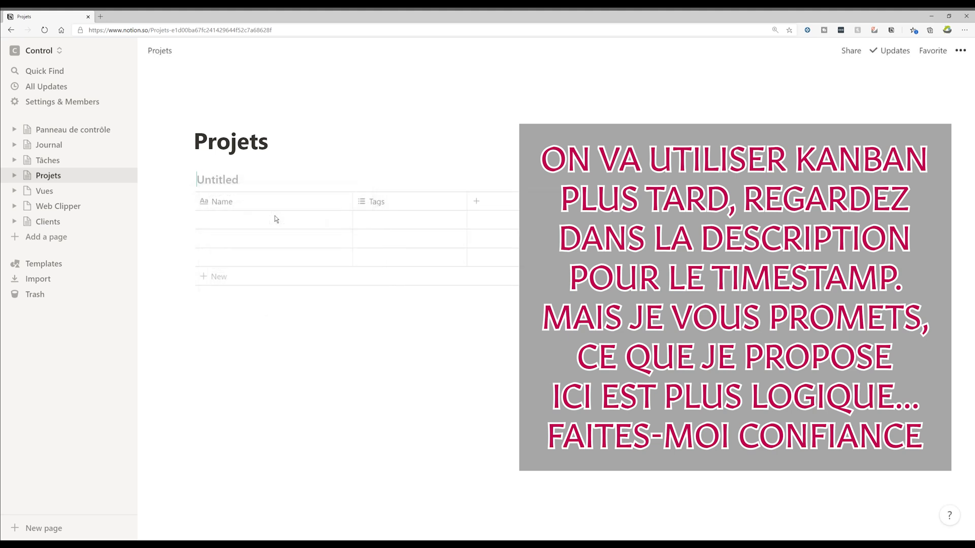
pyautogui.write('Projets')
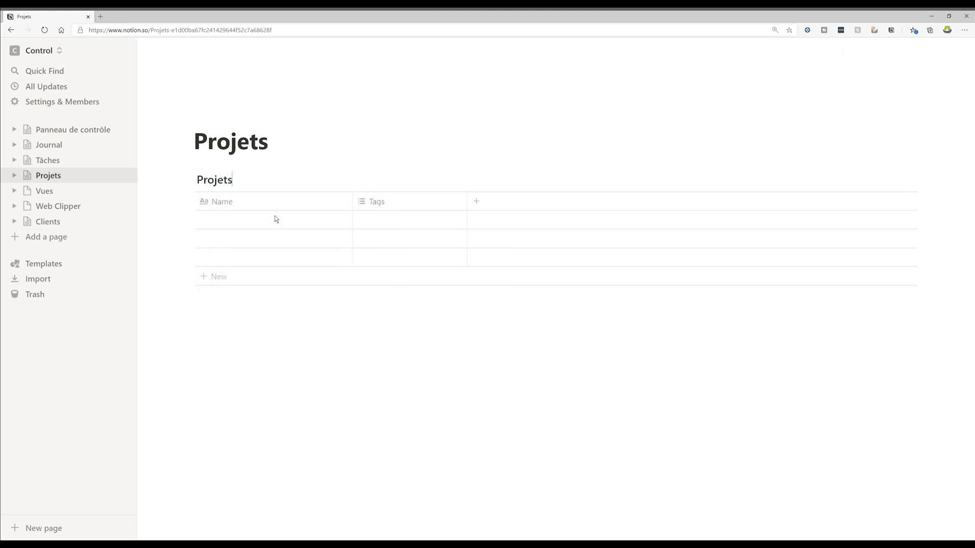
# Step: Enter TVA, Vidéo Microsoft Surface and Formation Teams as the names of the three rows in the Projets table
pyautogui.click(275, 219)
pyautogui.press('Escape')
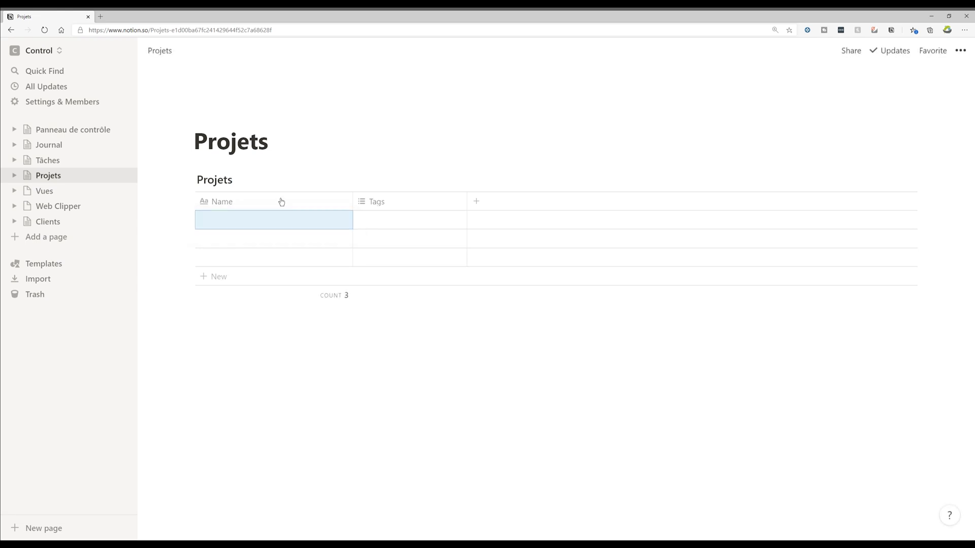
pyautogui.click(269, 223)
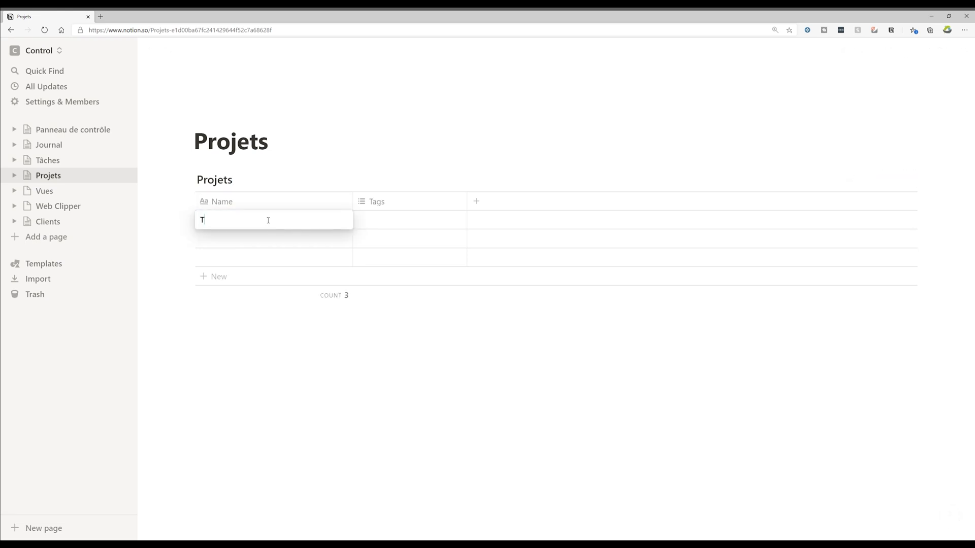
pyautogui.press('Return')
pyautogui.write('Vidéo M')
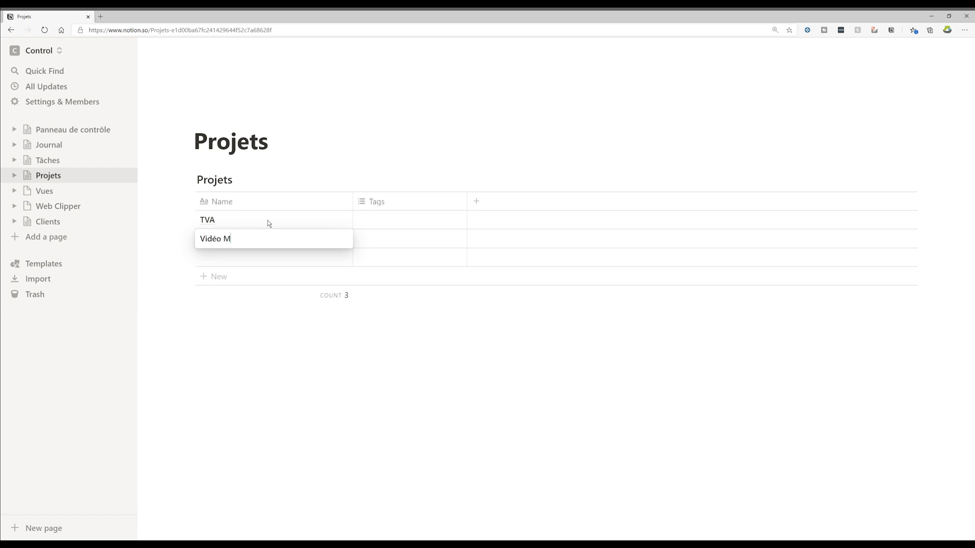
pyautogui.write('icrosoft Surface')
pyautogui.press('Return')
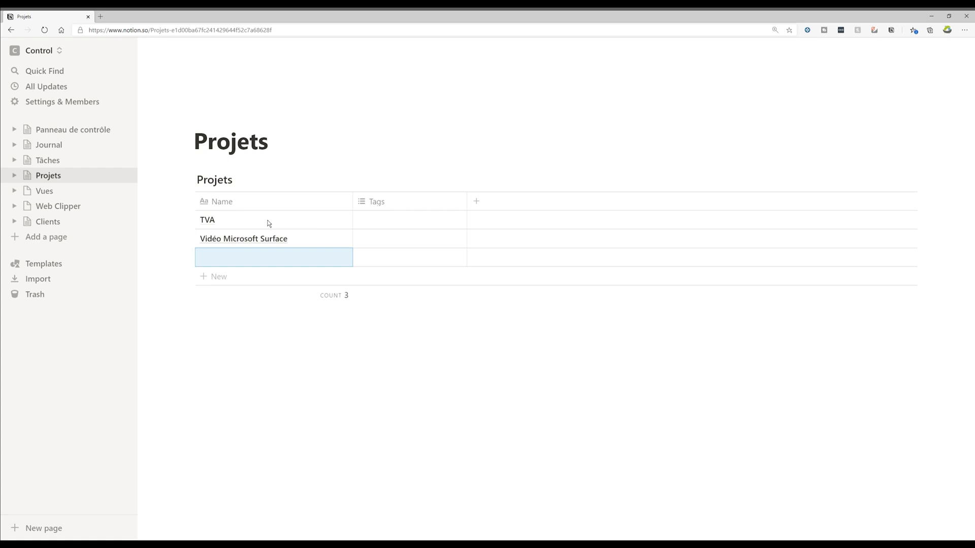
pyautogui.write('Formation Teams')
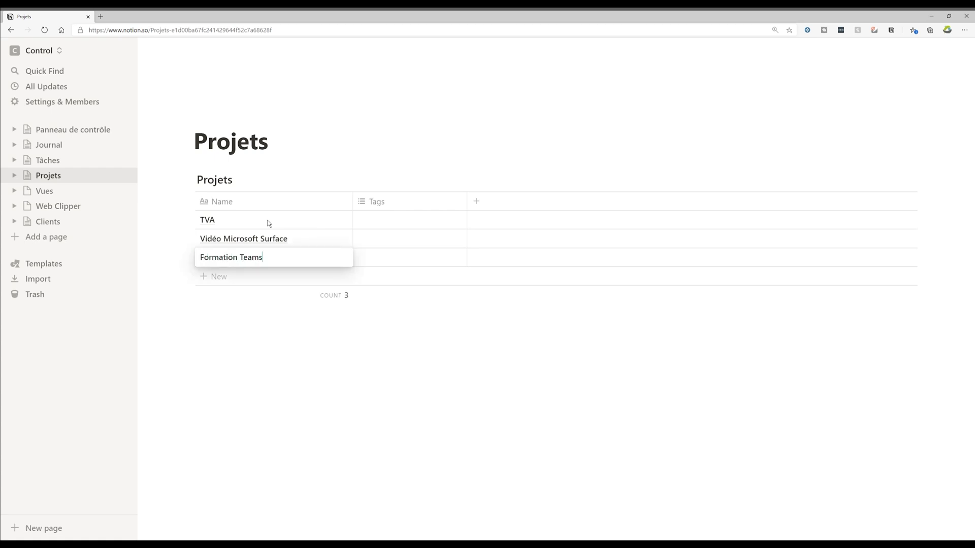
pyautogui.press('Tab')
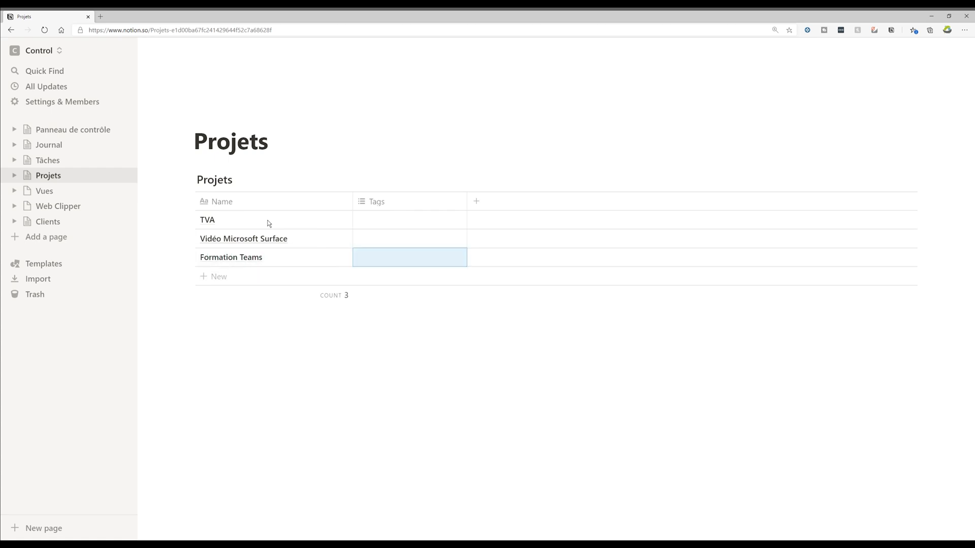
# Step: Rename the Tags column of the Projets table to Société
pyautogui.click(402, 220)
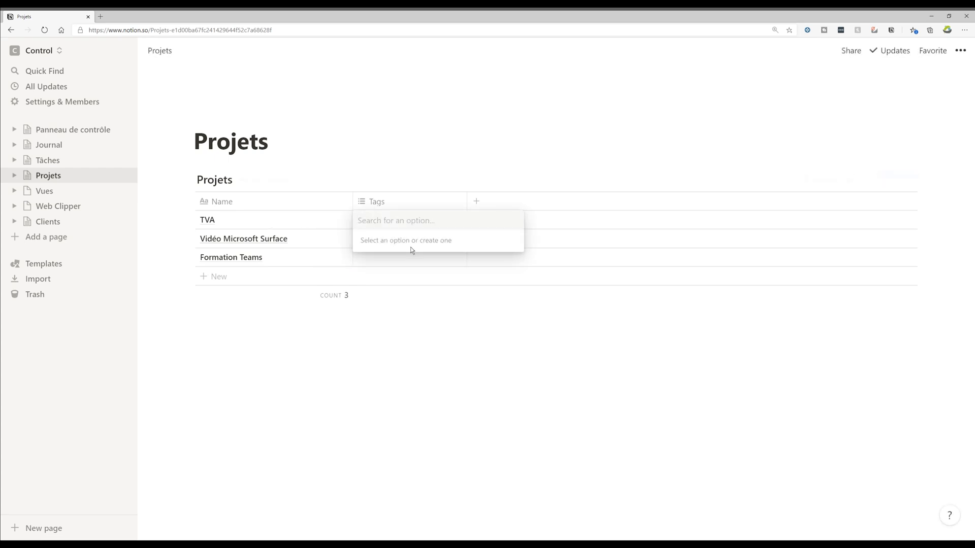
pyautogui.press('Escape')
pyautogui.click(387, 200)
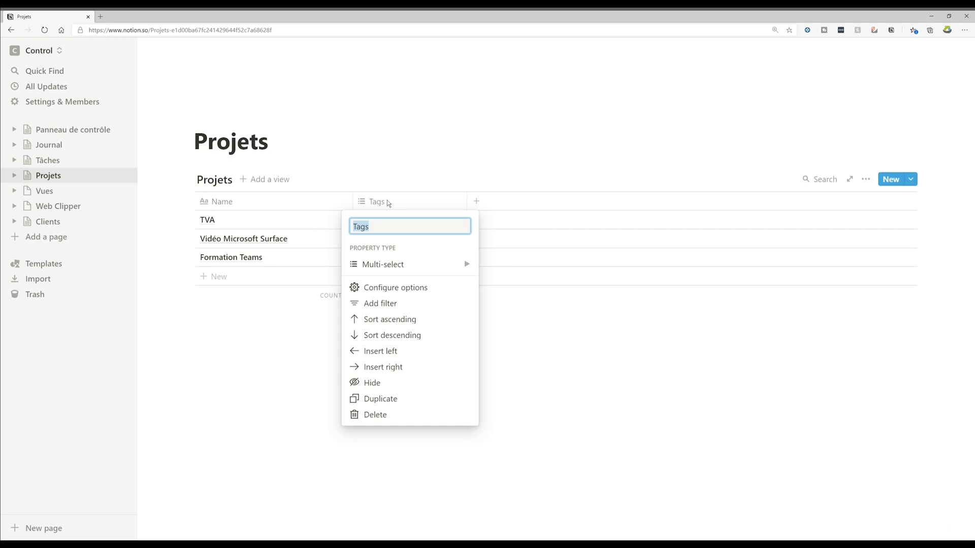
pyautogui.write('Société')
pyautogui.press('Return')
# Step: Create the Société option vecrea and assign it to the TVA project
pyautogui.click(404, 221)
pyautogui.write('test')
pyautogui.press('BackSpace')
pyautogui.press('BackSpace')
pyautogui.press('BackSpace')
pyautogui.press('BackSpace')
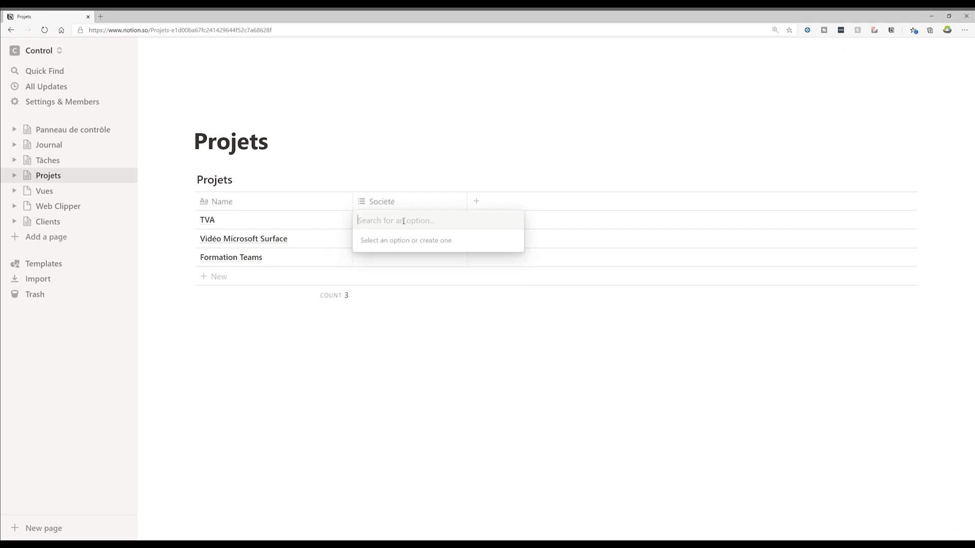
pyautogui.write('vecrea')
pyautogui.press('Return')
pyautogui.press('Escape')
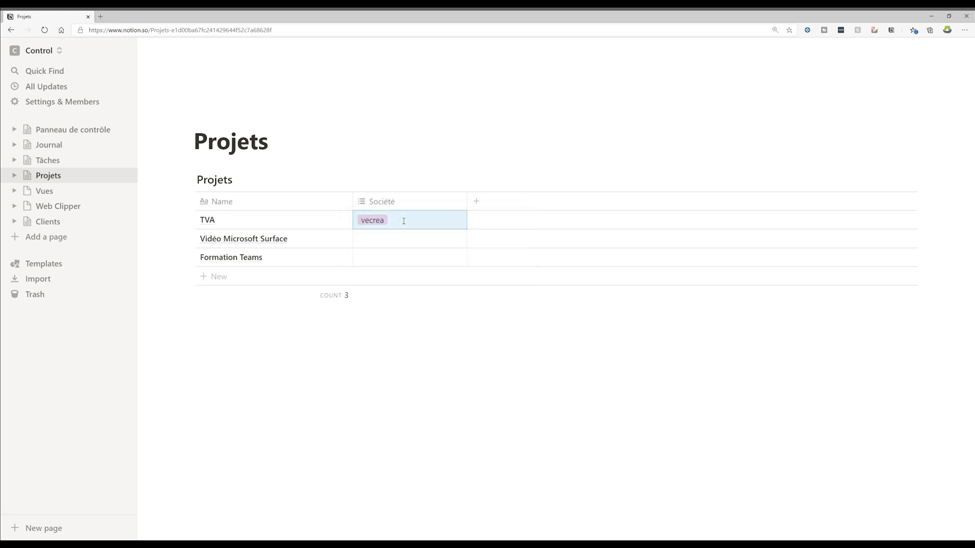
# Step: Create the Société option Krea.city for Vidéo Microsoft Surface and assign it to Formation Teams as well
pyautogui.click(396, 237)
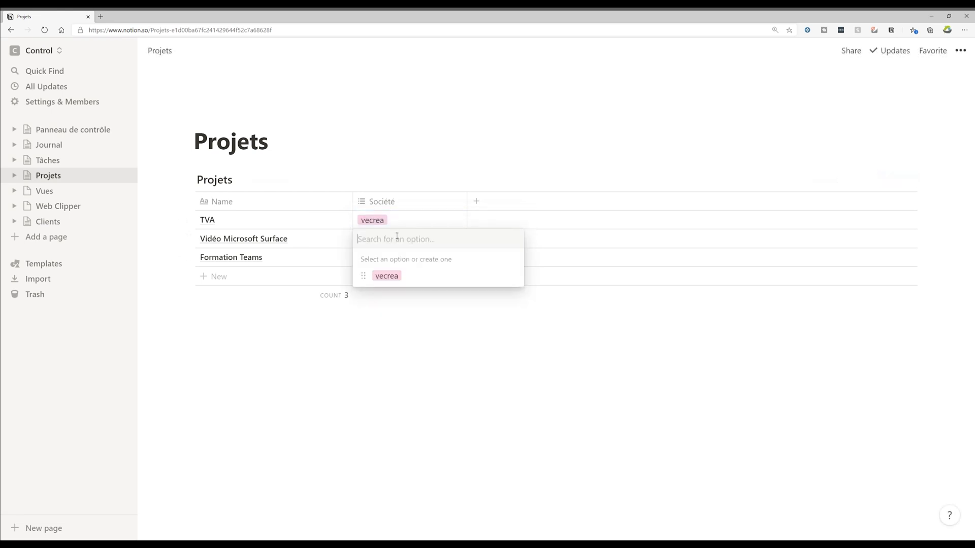
pyautogui.write('Krea.city')
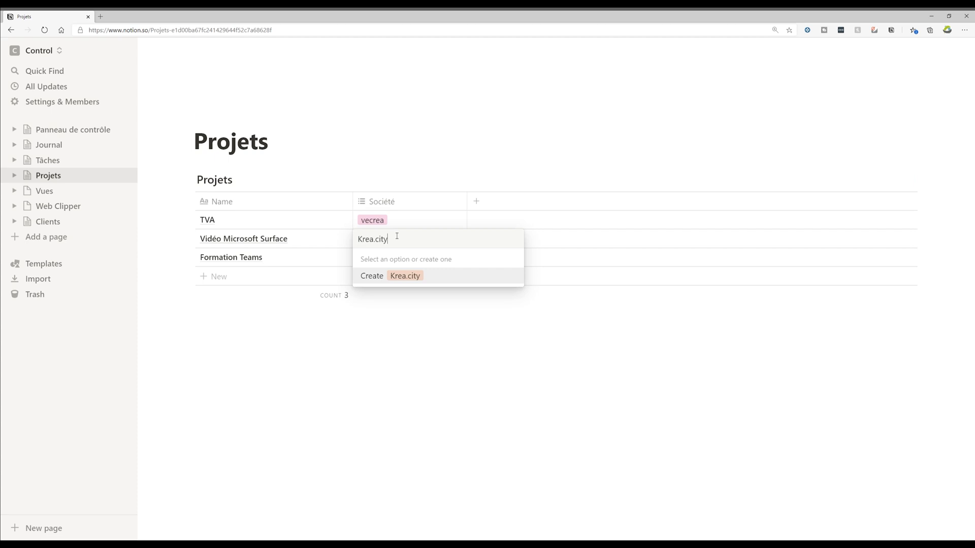
pyautogui.press('Return')
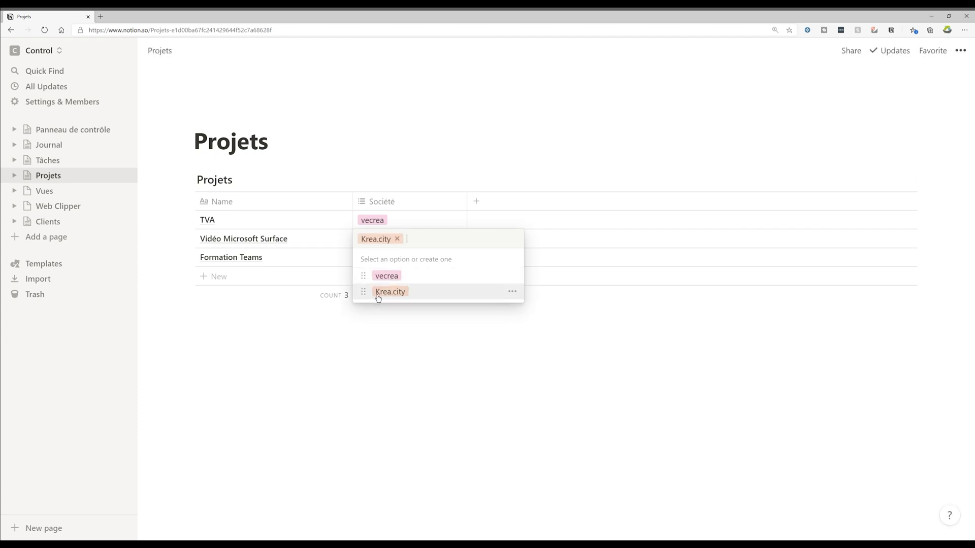
pyautogui.press('Escape')
pyautogui.click(358, 257)
pyautogui.click(382, 311)
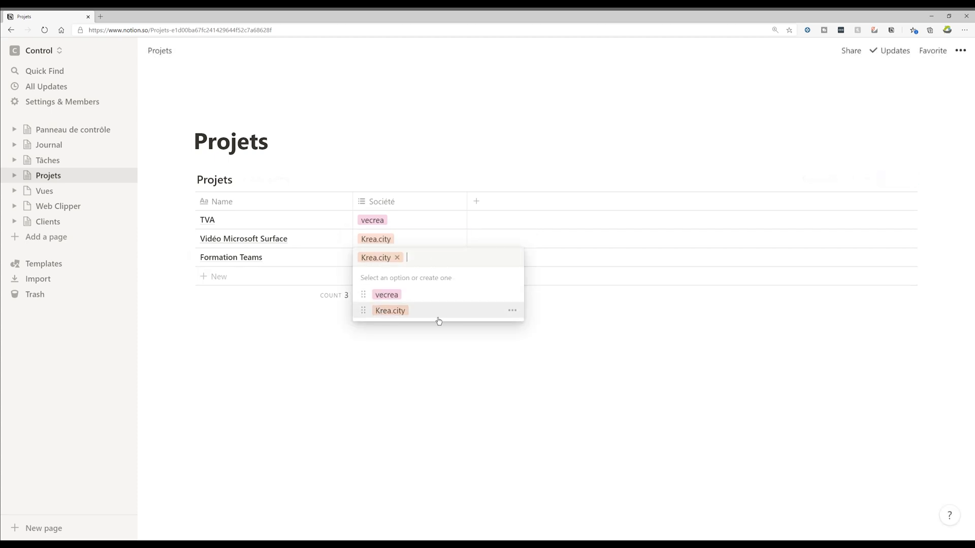
pyautogui.press('Escape')
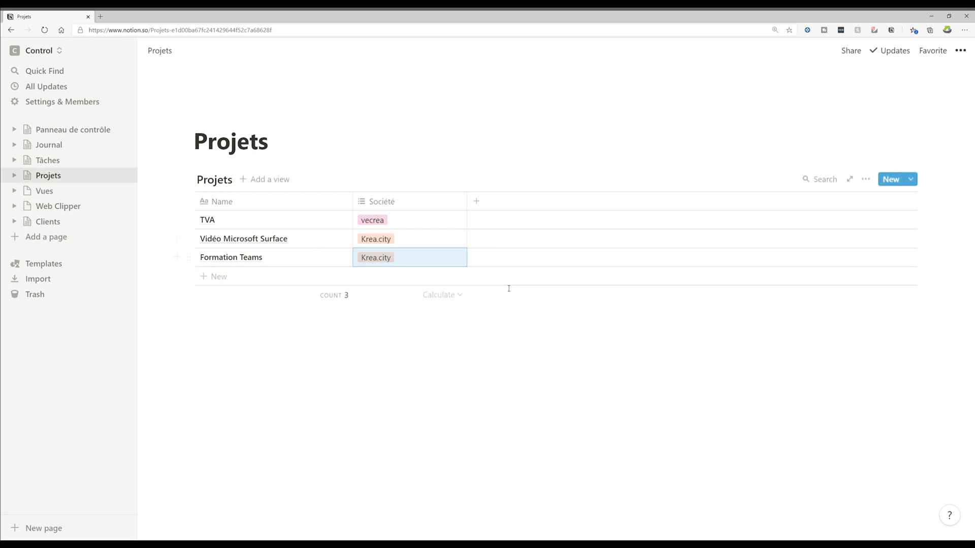
pyautogui.press('Escape')
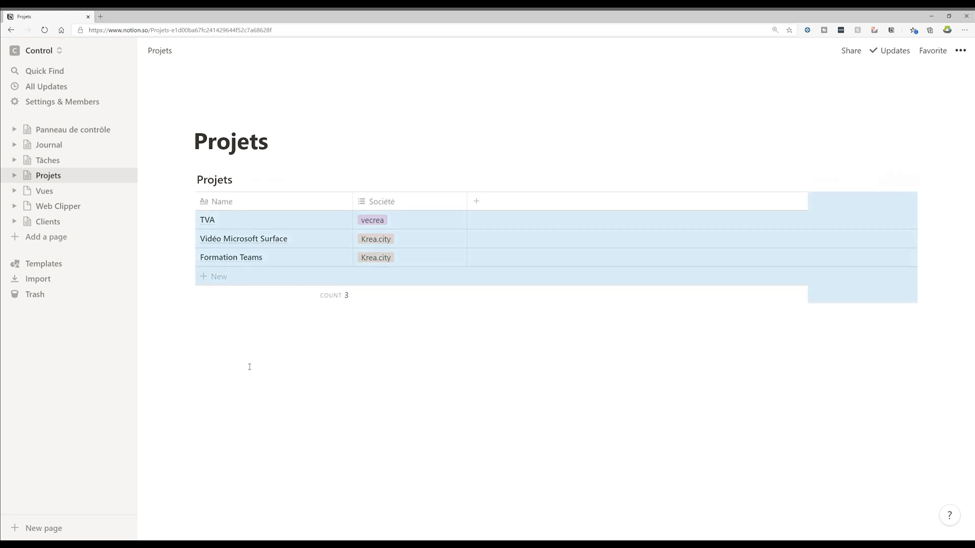
# Step: On the Tâches page, add a relation column to the task table linked to the Projets database
pyautogui.click(28, 144)
pyautogui.click(51, 164)
pyautogui.press('Escape')
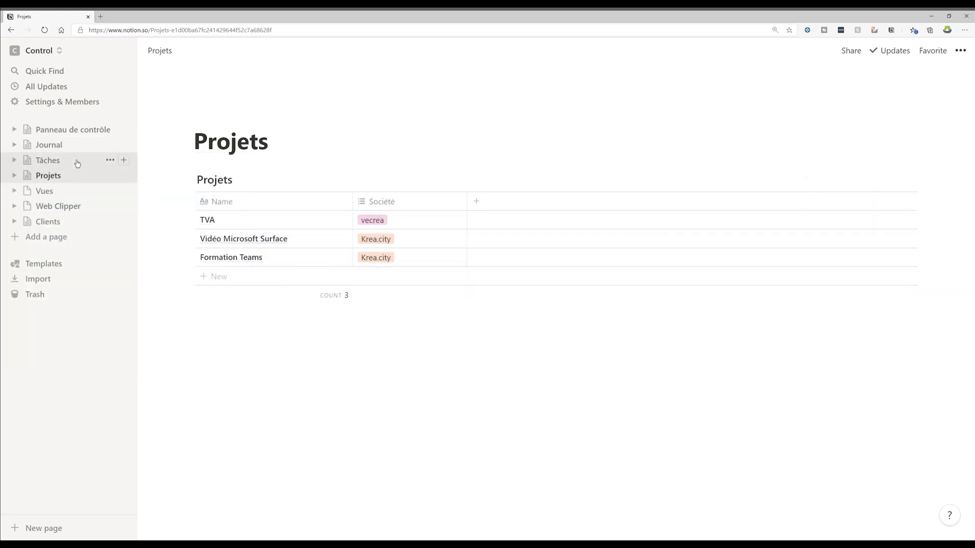
pyautogui.click(48, 160)
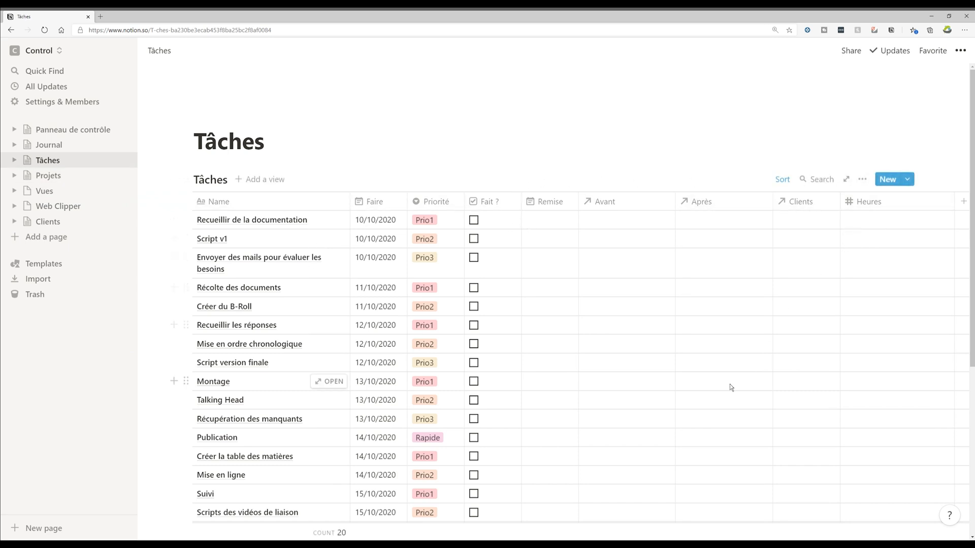
pyautogui.click(963, 202)
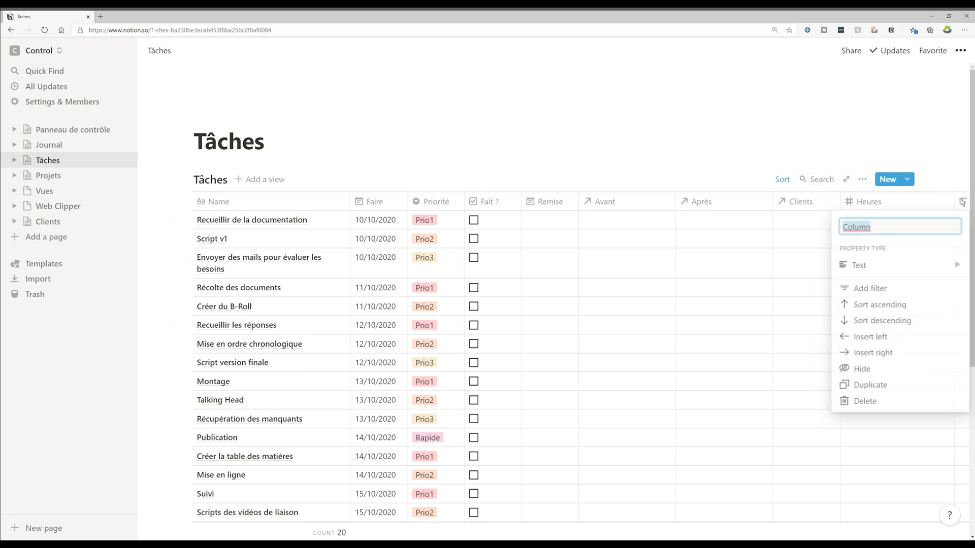
pyautogui.click(898, 264)
pyautogui.moveTo(864, 265)
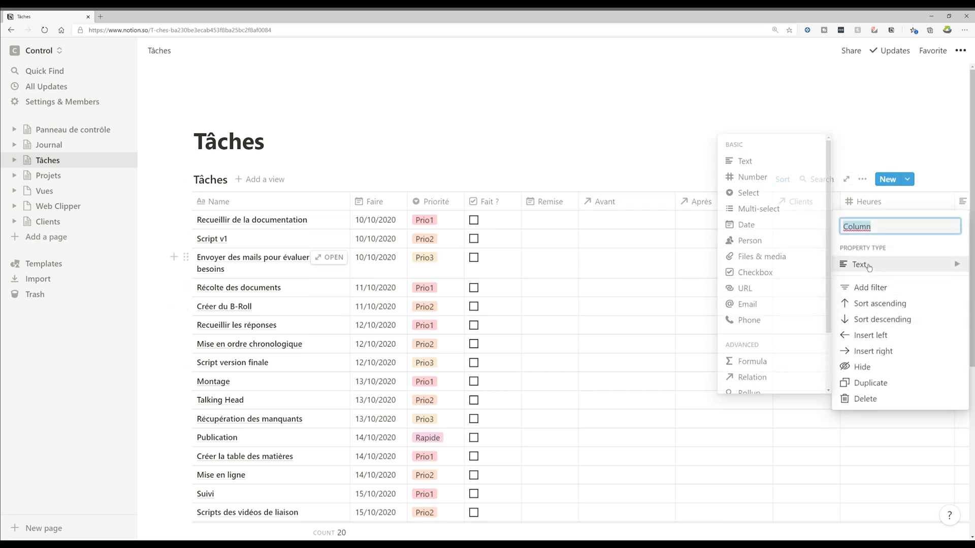
pyautogui.click(766, 376)
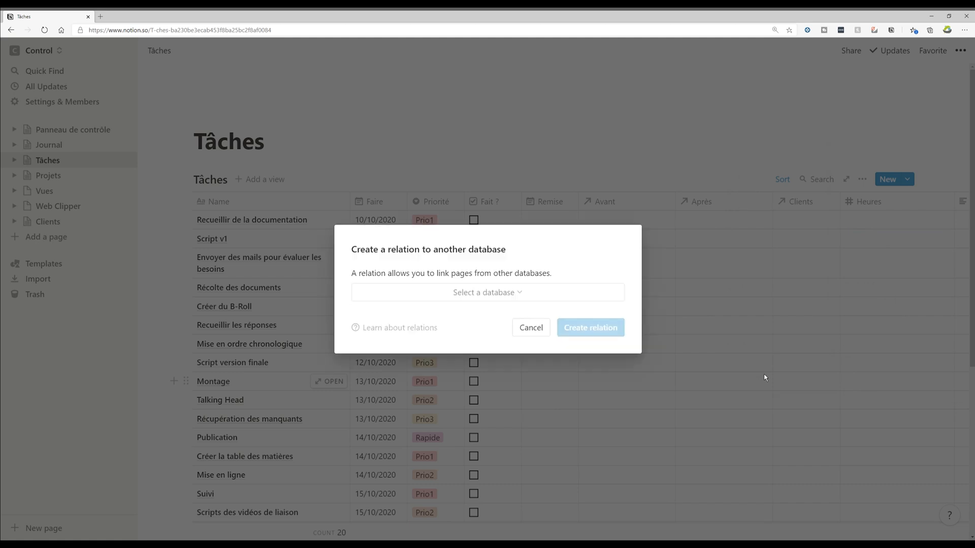
pyautogui.click(493, 298)
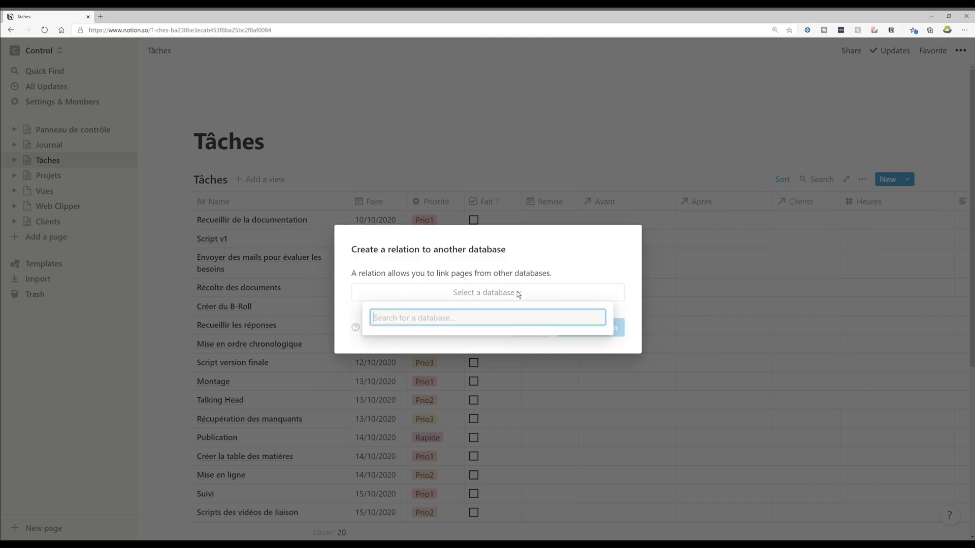
pyautogui.scroll(-2, 455, 353)
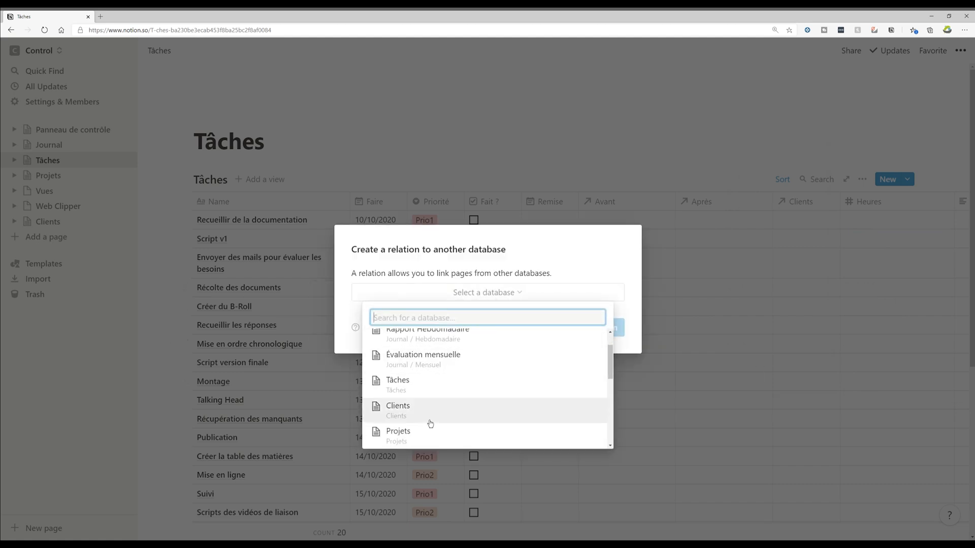
pyautogui.click(422, 433)
pyautogui.click(588, 334)
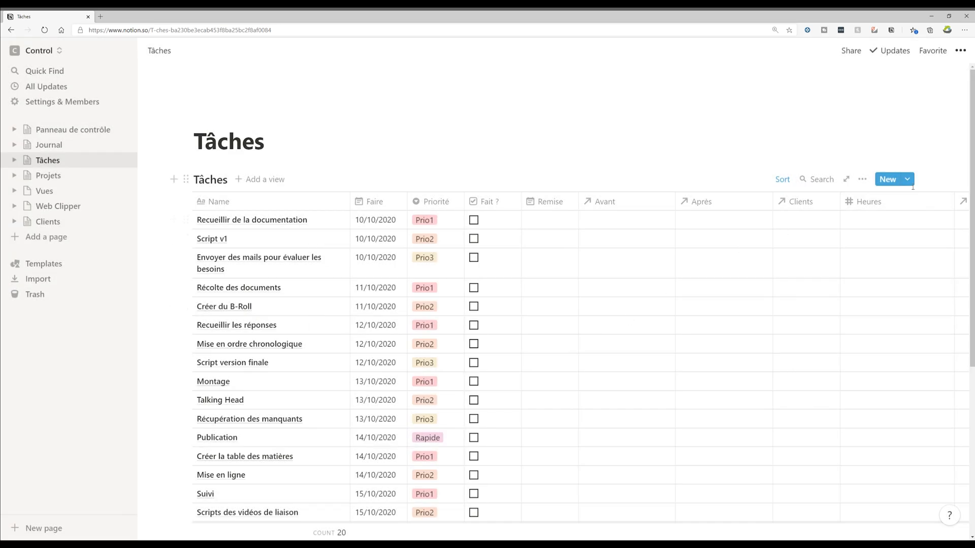
# Step: Move the new relation column directly after Name and rename it Projet
pyautogui.moveTo(962, 205); pyautogui.dragTo(257, 211)
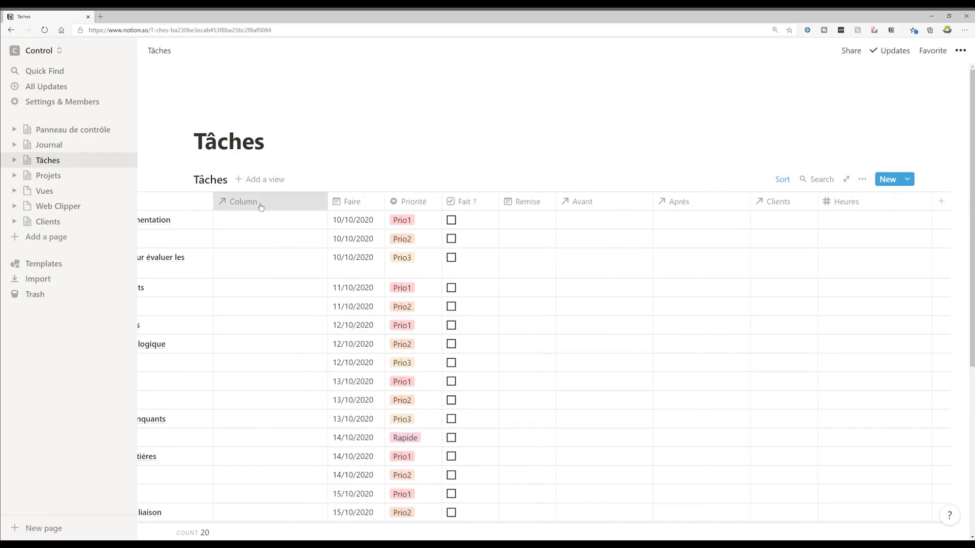
pyautogui.click(257, 203)
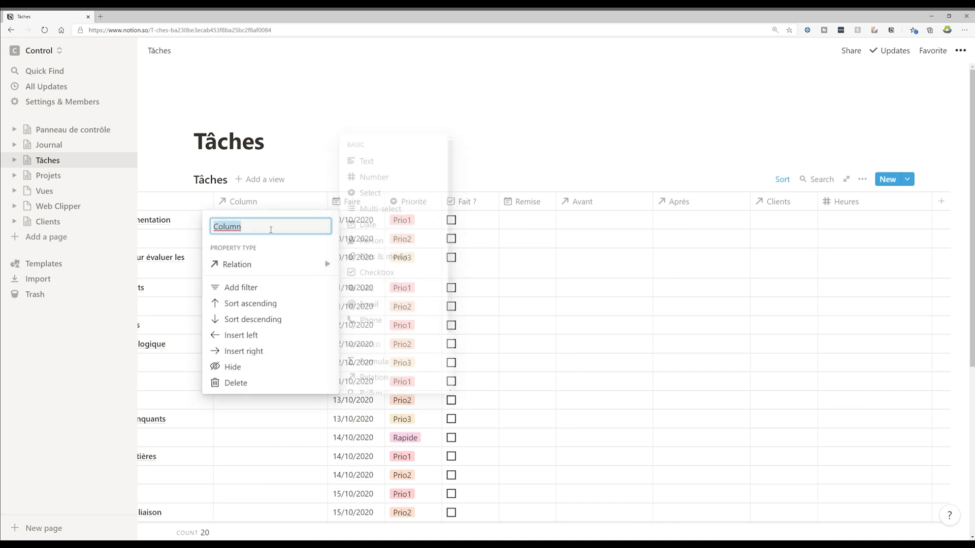
pyautogui.write('Projet')
pyautogui.press('Return')
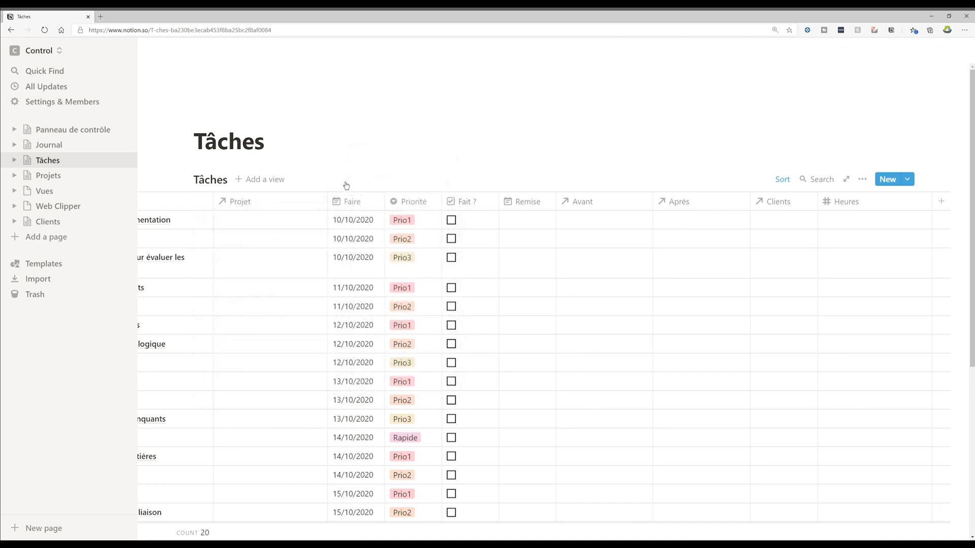
# Step: Reposition the Projet column between Faire and Priorité in the task table
pyautogui.moveTo(286, 202); pyautogui.dragTo(356, 208)
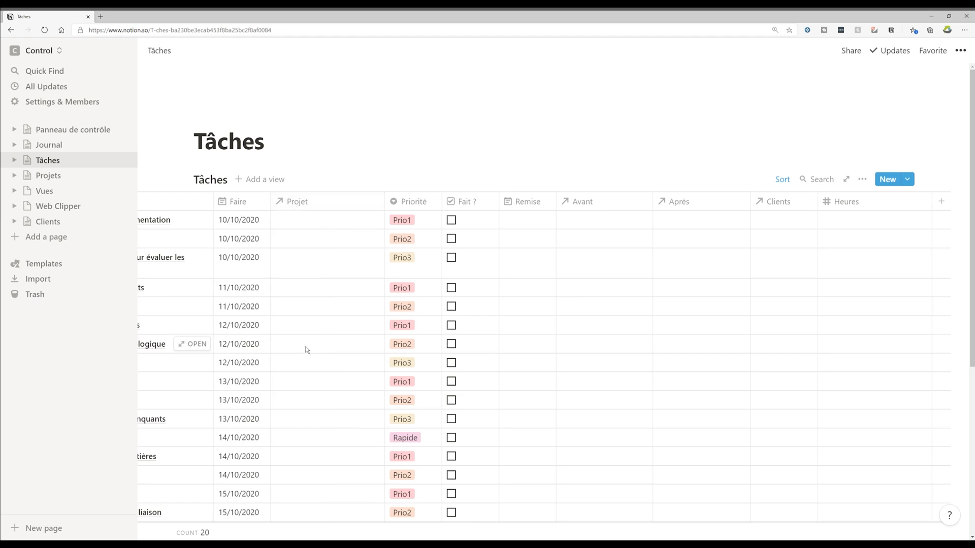
pyautogui.scroll(-5, 279, 472)
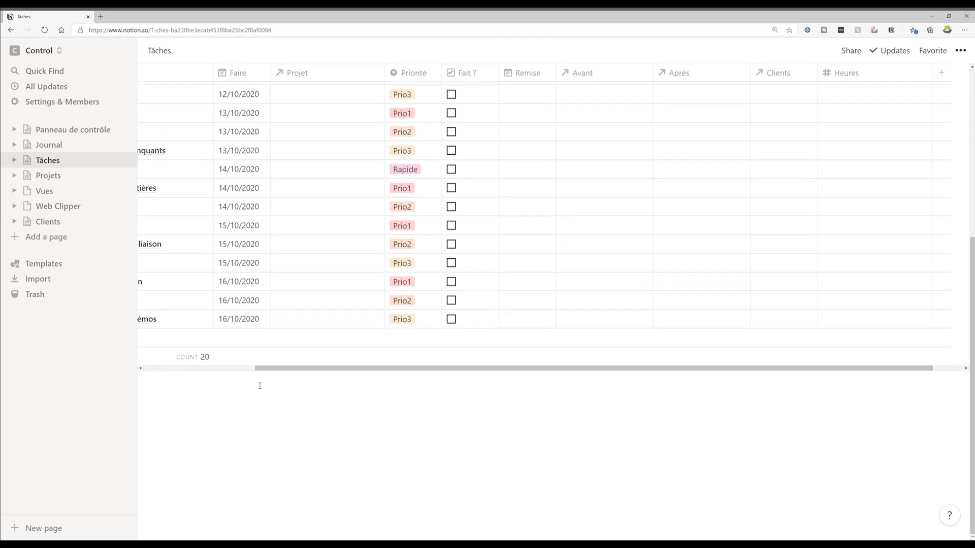
pyautogui.click(224, 367)
pyautogui.scroll(5, 224, 367)
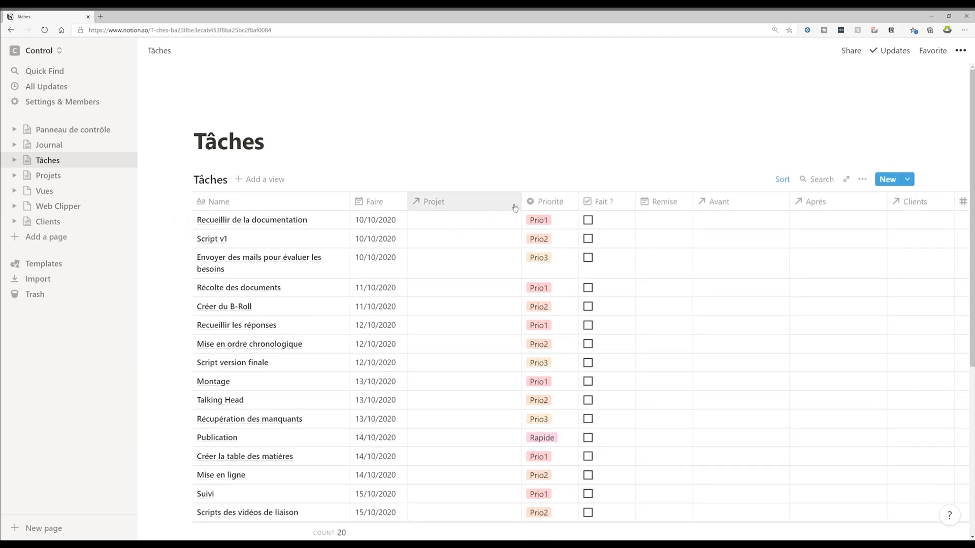
# Step: Narrow the Projet column and link each task from Recueillir de la documentation through Publication to Vidéo Microsoft Surface, Formation Teams or TVA
pyautogui.moveTo(521, 203); pyautogui.dragTo(476, 205)
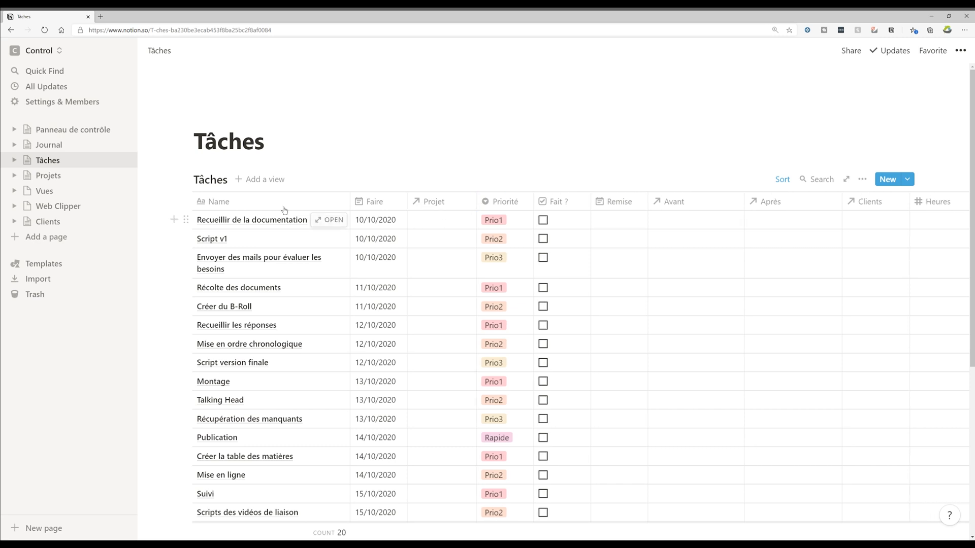
pyautogui.click(430, 224)
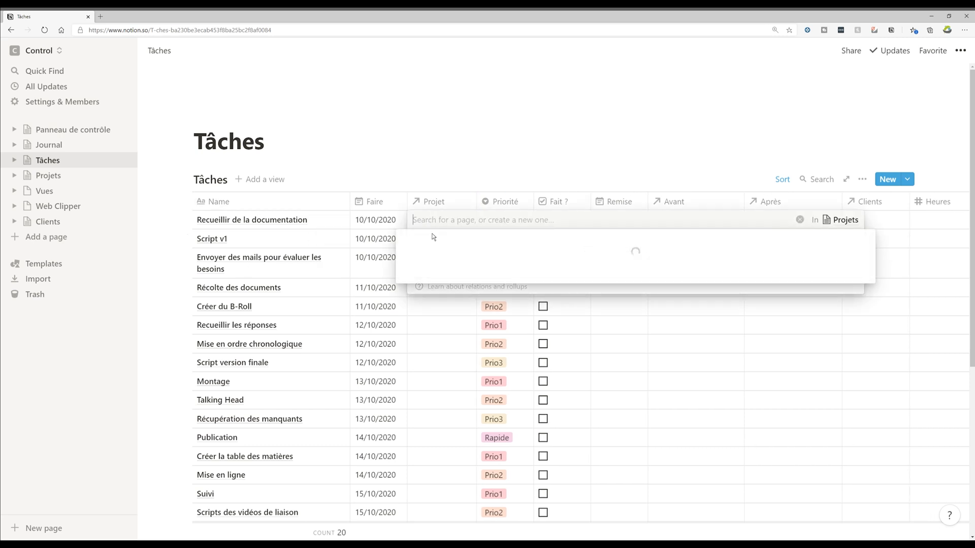
pyautogui.click(432, 294)
pyautogui.click(431, 262)
pyautogui.click(437, 339)
pyautogui.click(437, 435)
pyautogui.scroll(-3, 437, 356)
pyautogui.click(442, 282)
pyautogui.click(446, 318)
pyautogui.click(442, 354)
pyautogui.scroll(-4, 441, 355)
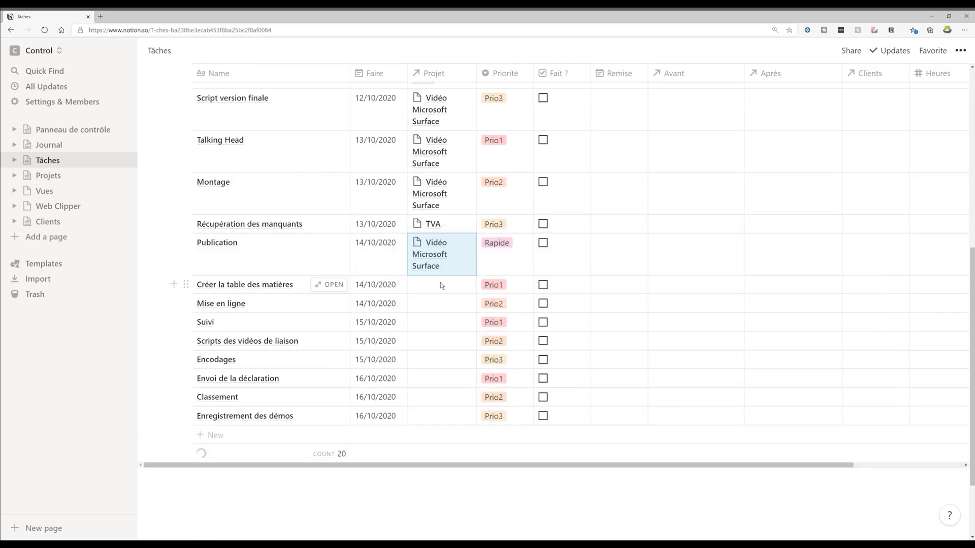
# Step: Link Encodages, Envoi de la déclaration and Classement to TVA, Créer la table des matières and Enregistrement des démos to Formation Teams, the rest to Vidéo Microsoft Surface
pyautogui.click(441, 285)
pyautogui.click(442, 385)
pyautogui.click(507, 459)
pyautogui.click(442, 418)
pyautogui.click(442, 282)
pyautogui.write('video')
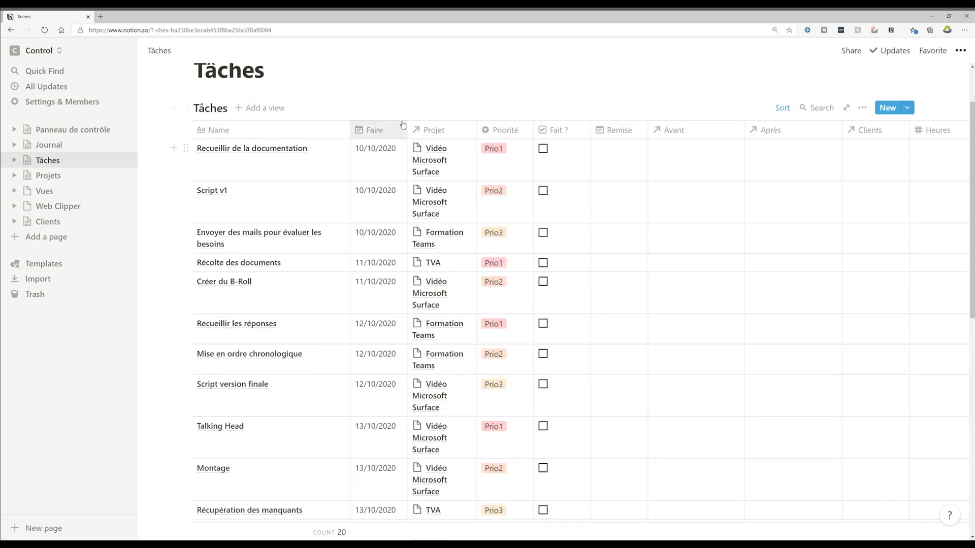
# Step: On the Projets page, widen the Related to Tâches relation column and rename it Tâches
pyautogui.click(49, 175)
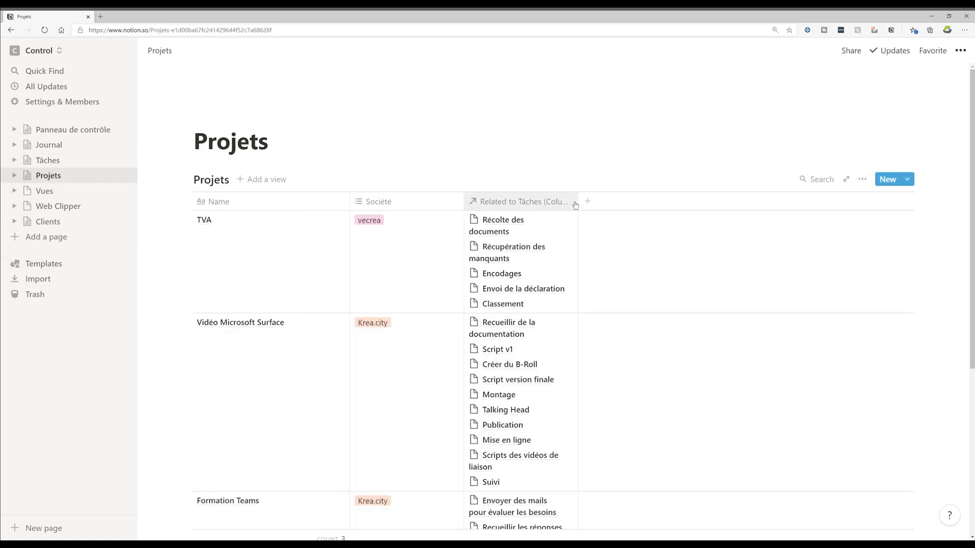
pyautogui.moveTo(579, 203); pyautogui.dragTo(683, 203)
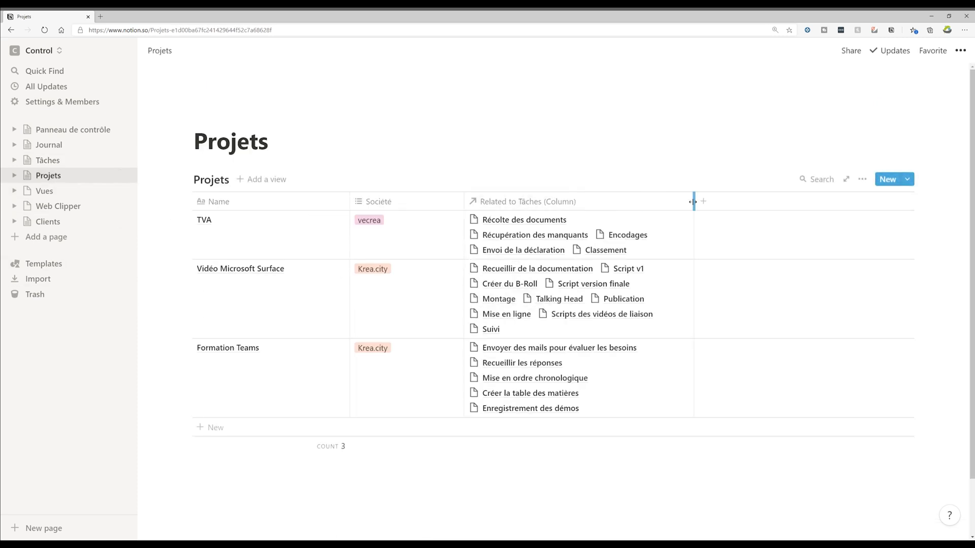
pyautogui.click(562, 202)
pyautogui.write('Tâch')
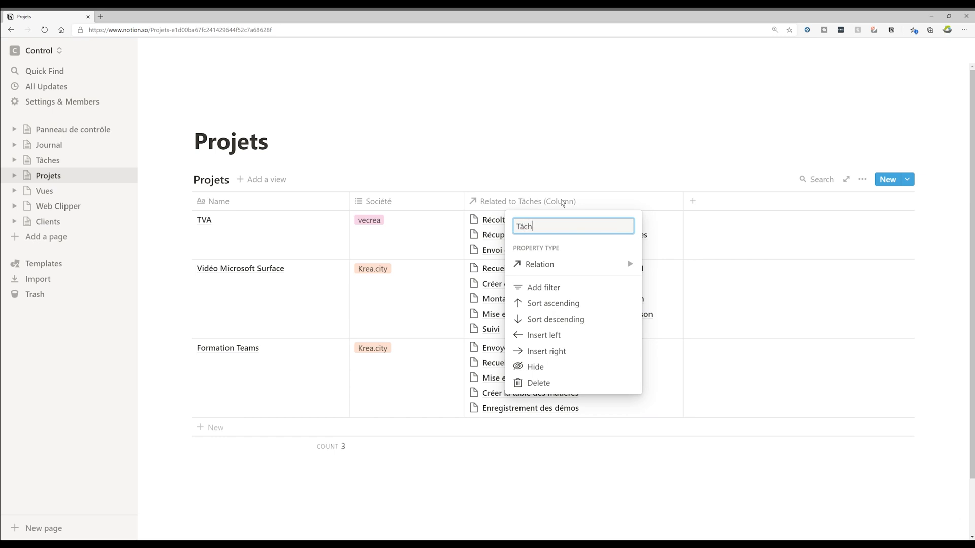
pyautogui.write('es')
pyautogui.press('Return')
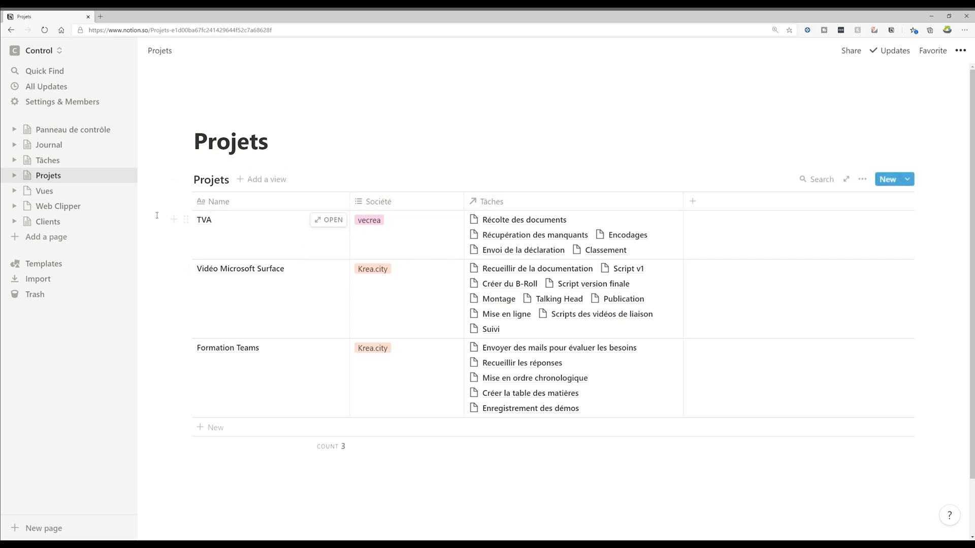
# Step: Return to the Tâches page and review the project linked to each task in the table
pyautogui.click(67, 166)
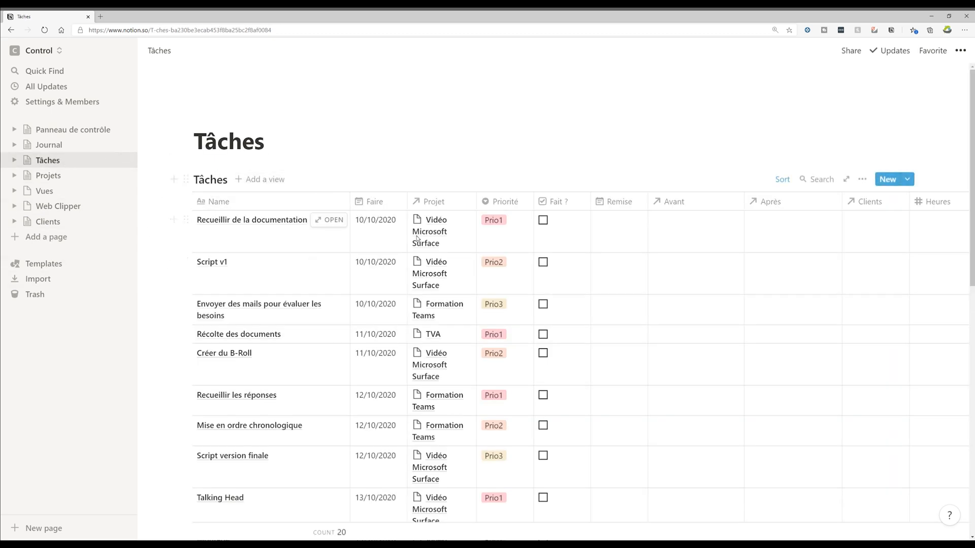
pyautogui.scroll(-2, 365, 281)
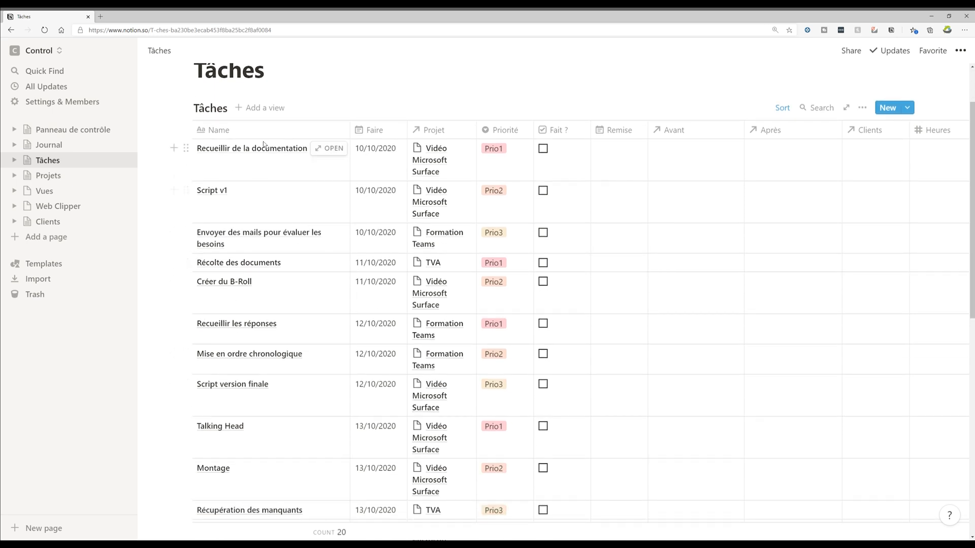
pyautogui.scroll(-5, 325, 290)
pyautogui.scroll(7, 323, 289)
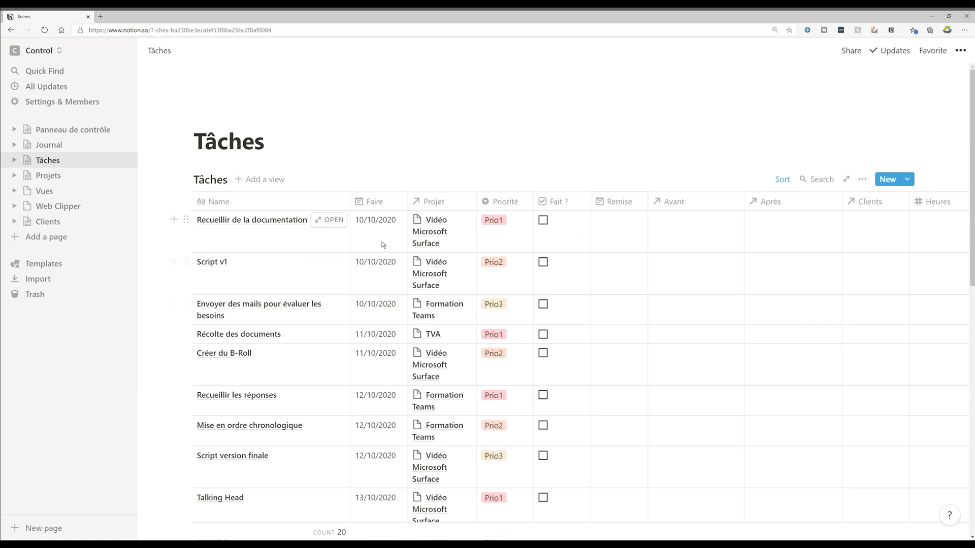
pyautogui.click(258, 179)
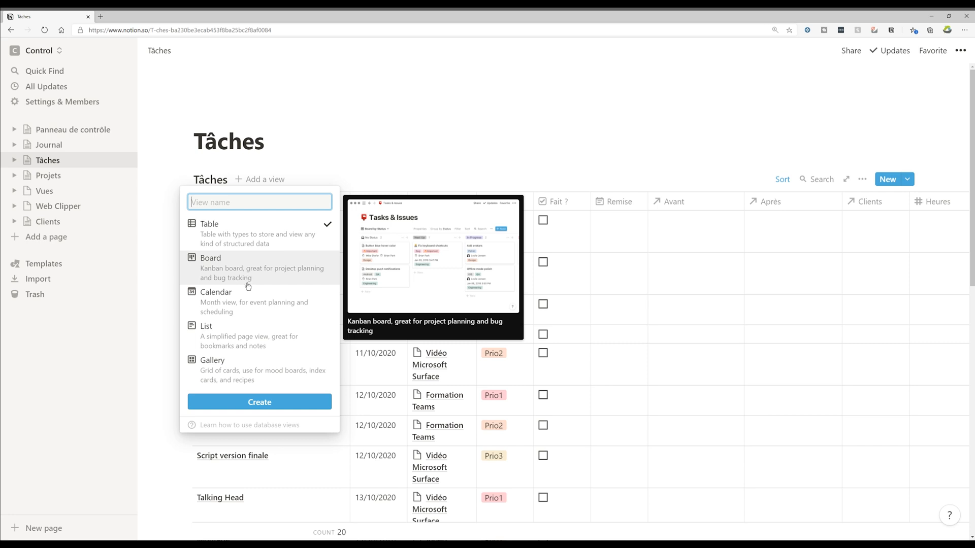
pyautogui.click(243, 307)
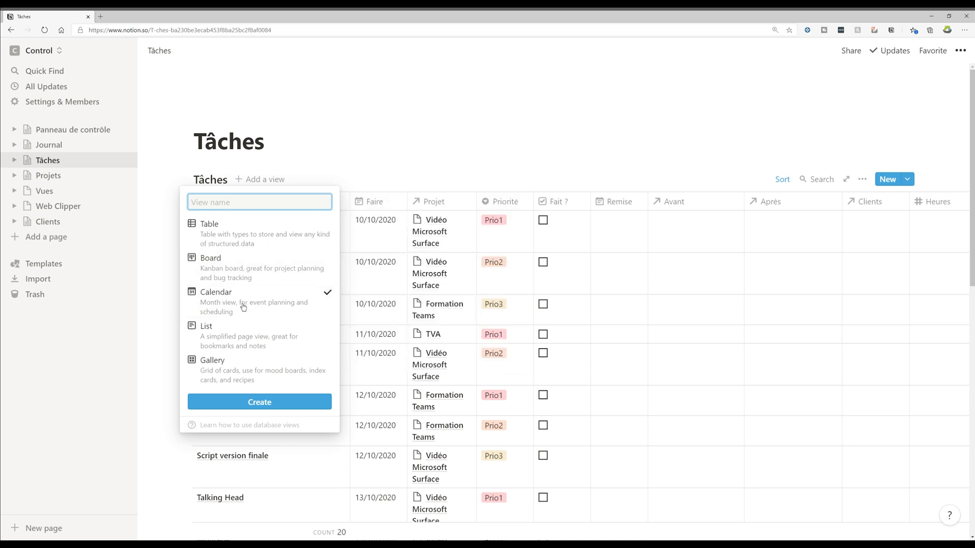
pyautogui.click(483, 150)
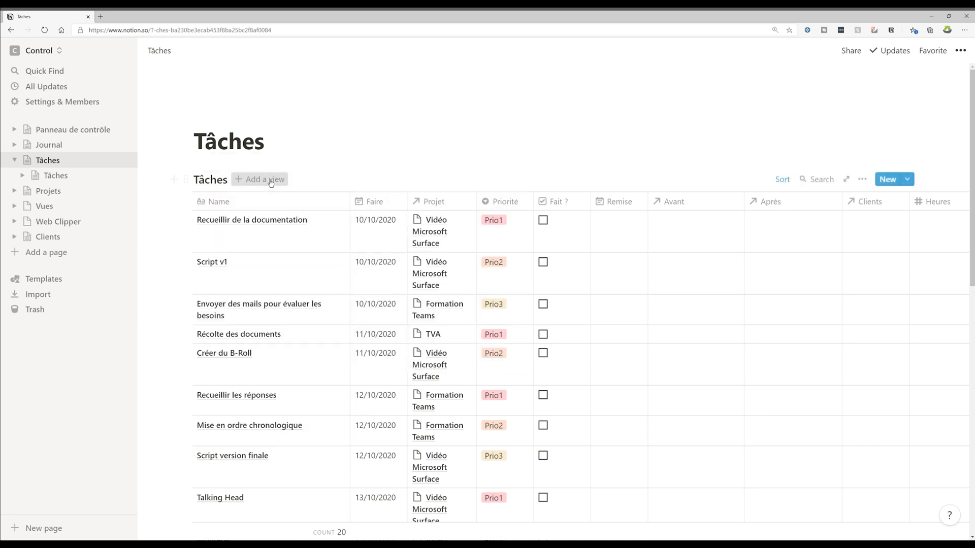
# Step: Add a Calendar view to the Tâches database, keeping the default view name
pyautogui.click(262, 179)
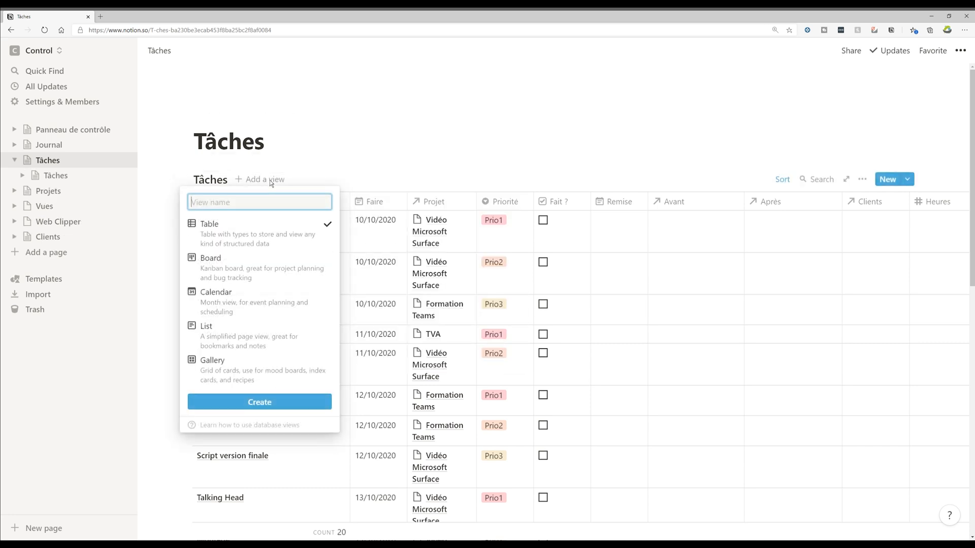
pyautogui.click(244, 308)
pyautogui.click(289, 403)
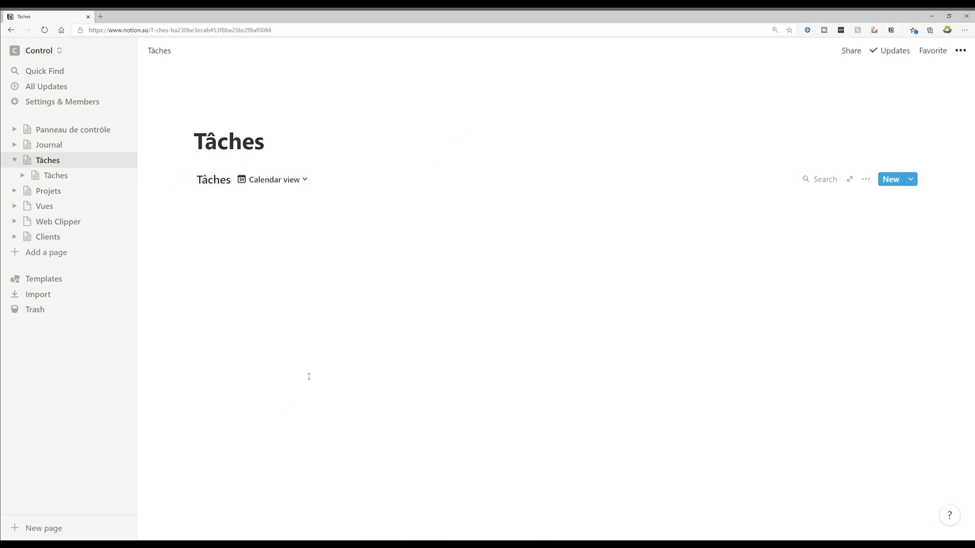
pyautogui.scroll(-2, 400, 249)
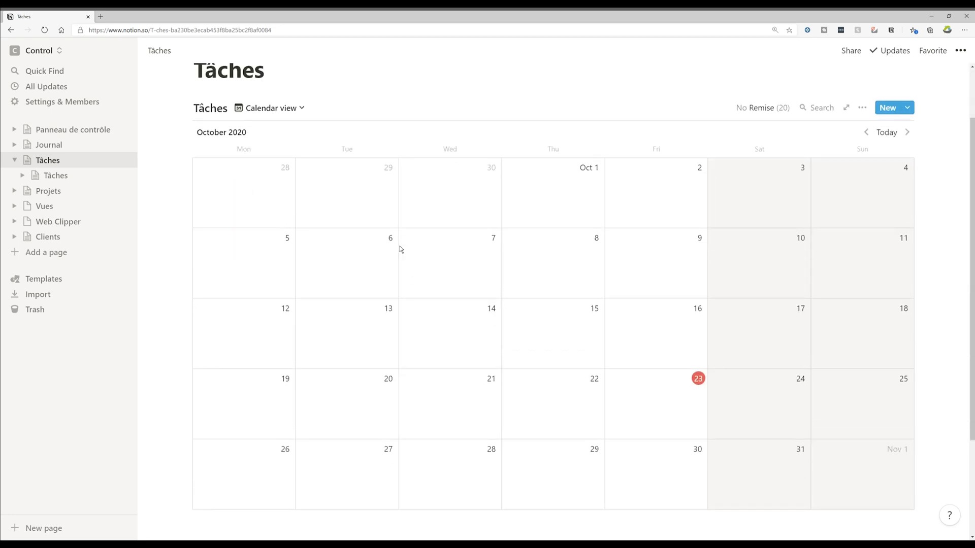
pyautogui.scroll(1, 400, 249)
pyautogui.scroll(-1, 400, 250)
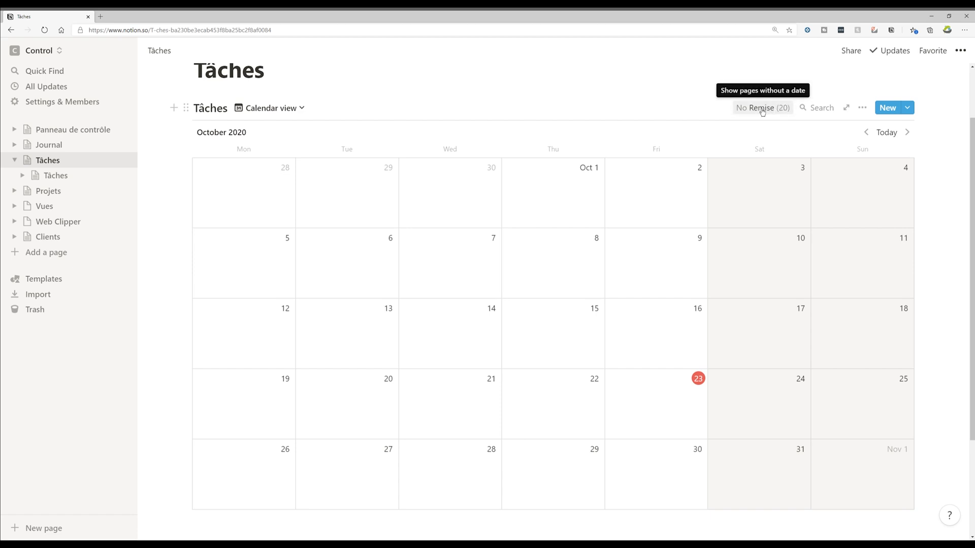
# Step: Base the Tâches calendar view on the Faire date property instead of Remise
pyautogui.click(862, 108)
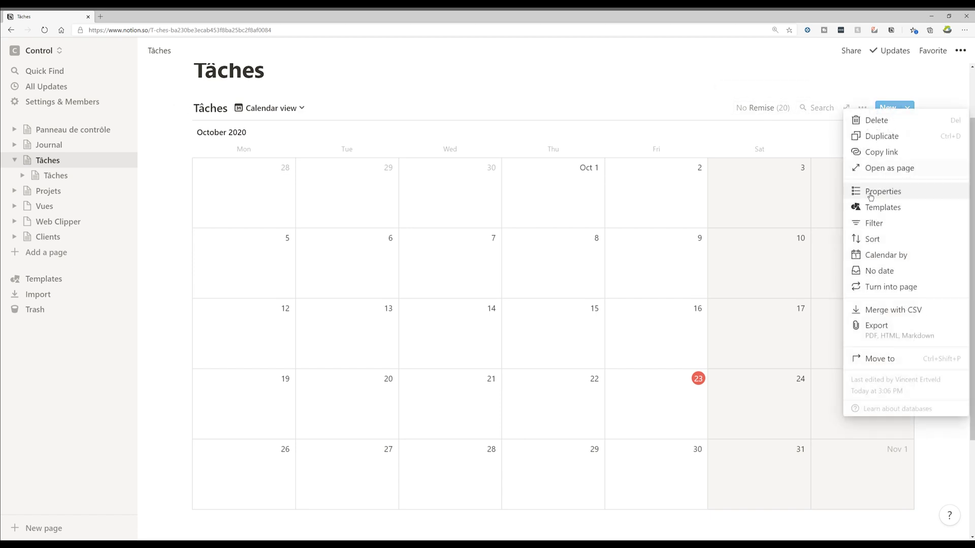
pyautogui.click(886, 255)
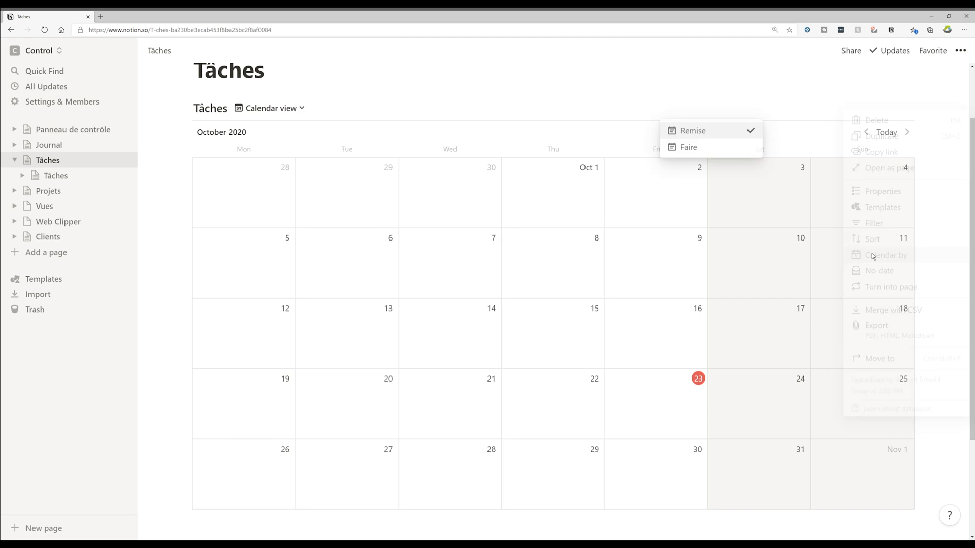
pyautogui.click(712, 152)
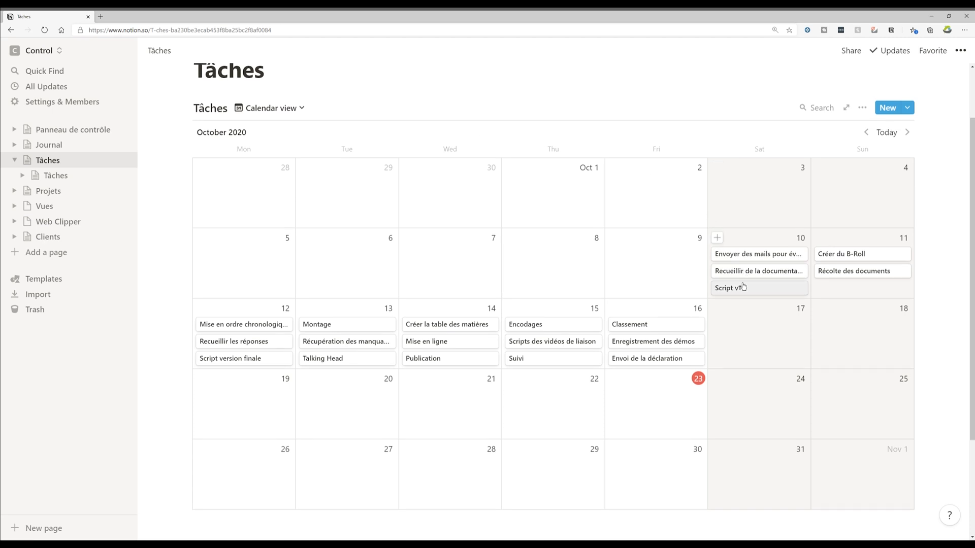
# Step: Show the Projet property on the task cards in the calendar view
pyautogui.scroll(2, 451, 277)
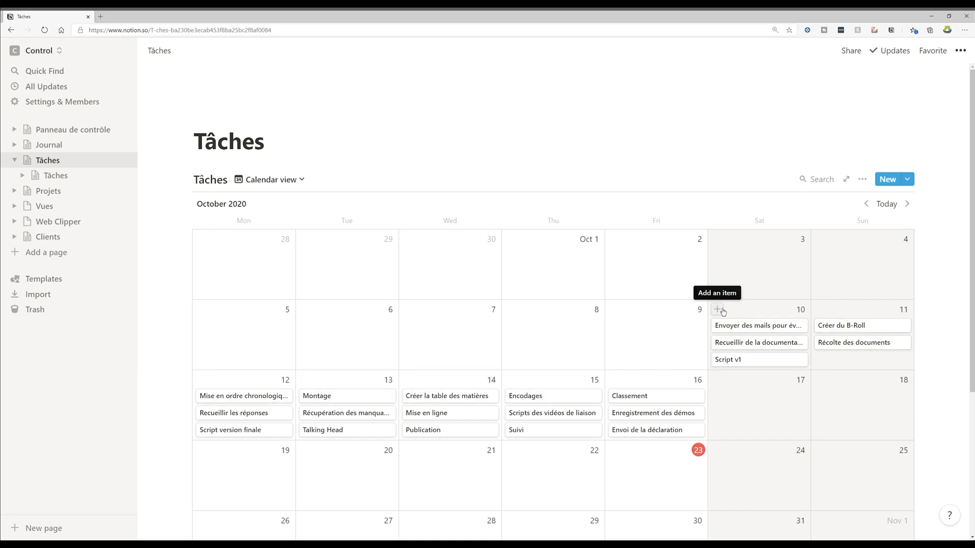
pyautogui.click(771, 180)
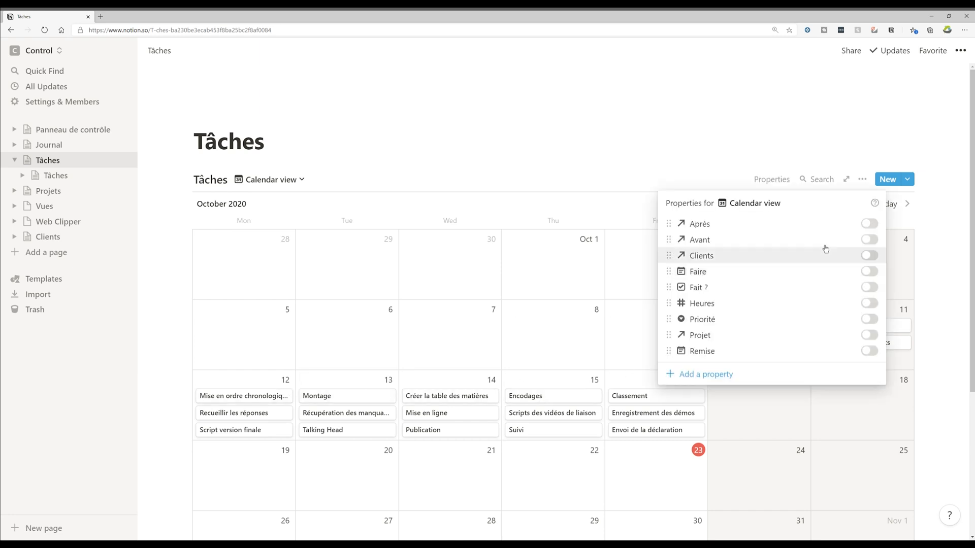
pyautogui.click(869, 335)
pyautogui.click(792, 436)
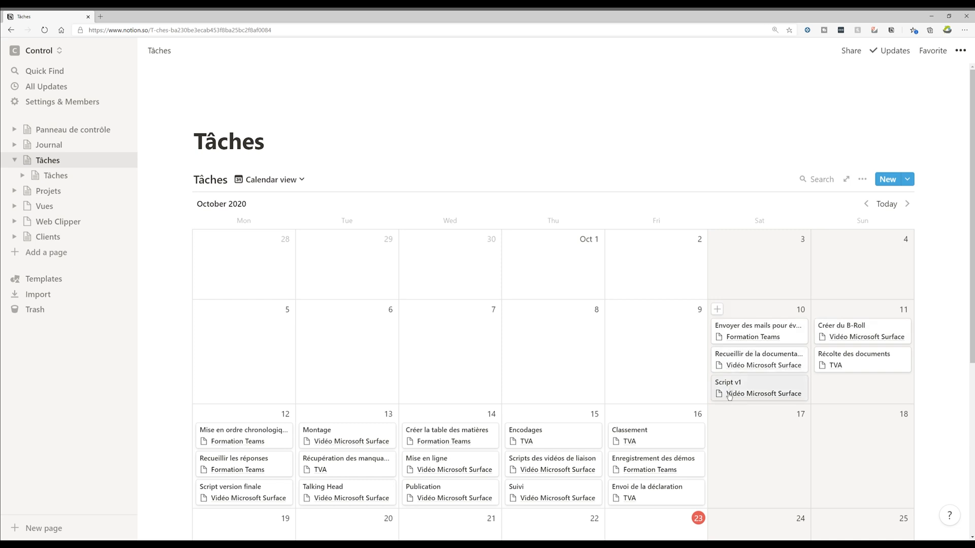
# Step: Show the Priorité property on the calendar's task cards as well
pyautogui.scroll(-2, 566, 419)
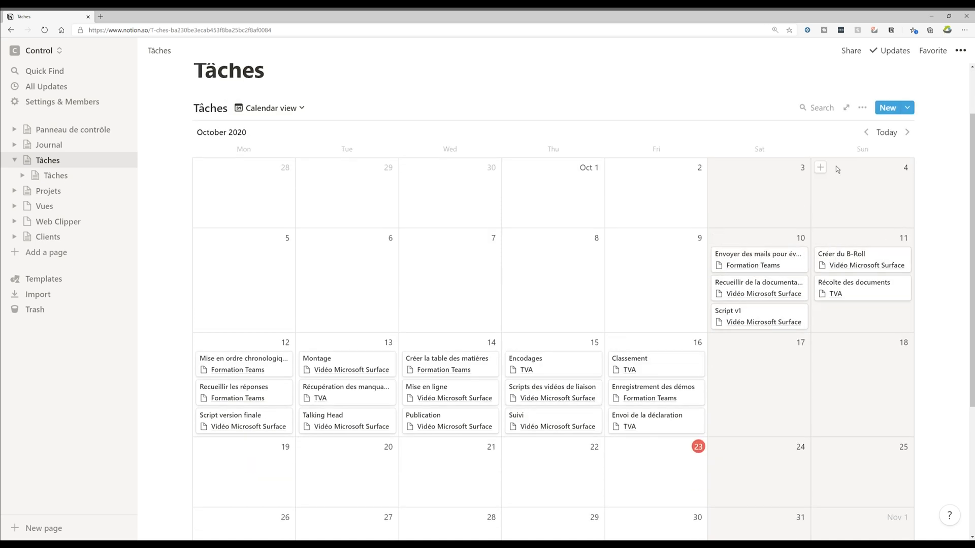
pyautogui.click(867, 110)
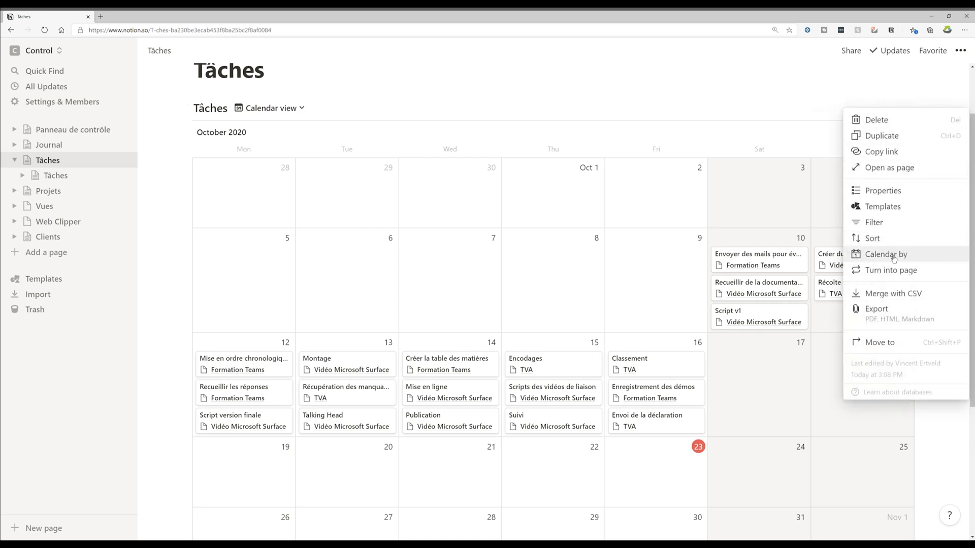
pyautogui.click(883, 190)
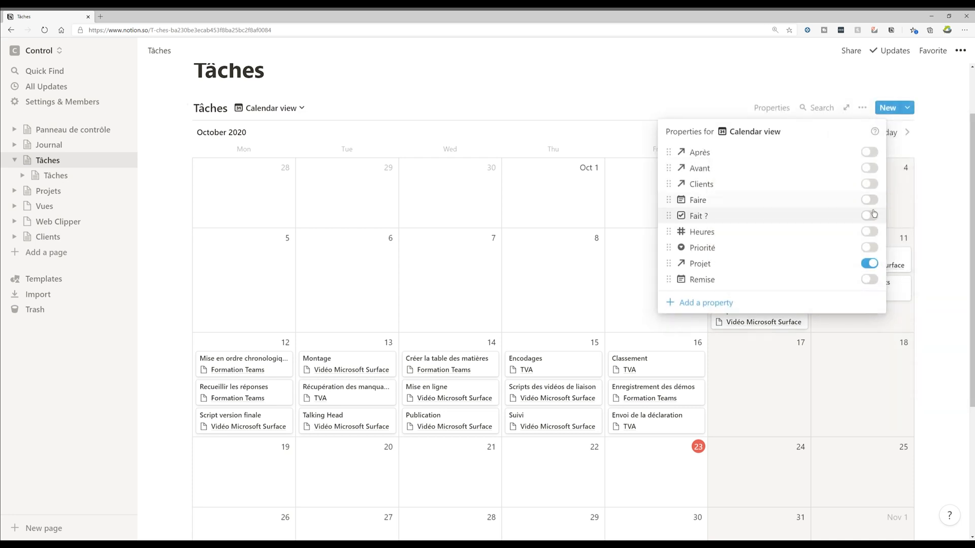
pyautogui.click(870, 248)
pyautogui.click(838, 379)
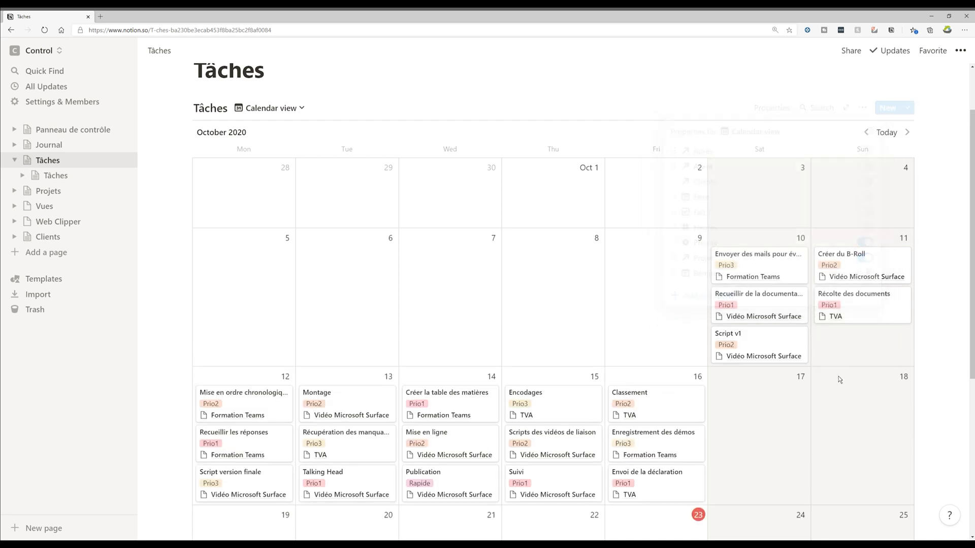
# Step: Sort the tasks in the calendar view by Priorité in ascending order and check the result
pyautogui.click(863, 110)
pyautogui.click(868, 241)
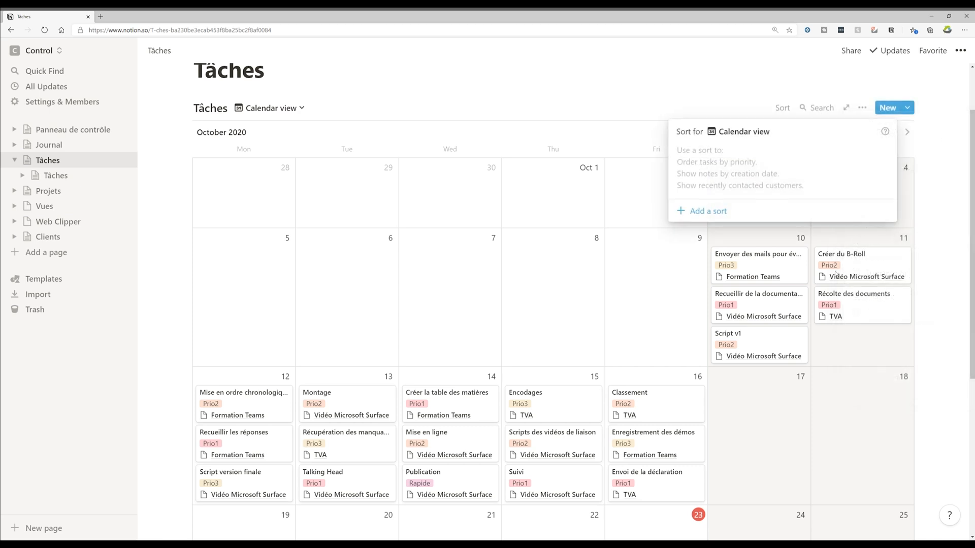
pyautogui.click(730, 213)
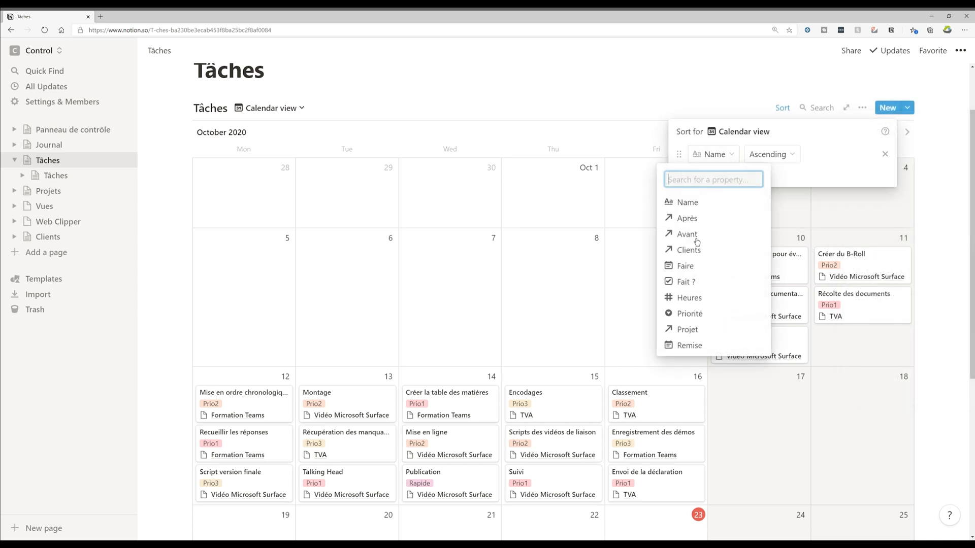
pyautogui.click(688, 309)
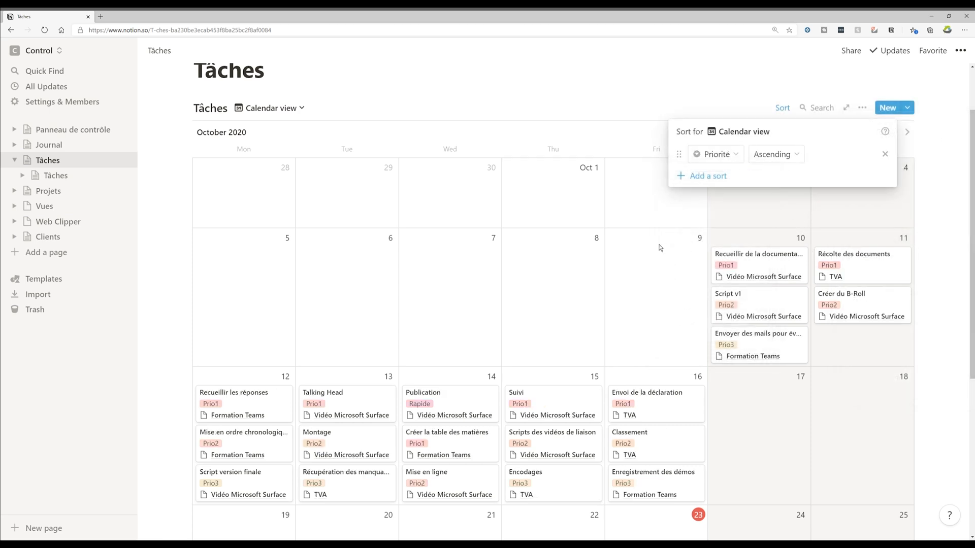
pyautogui.click(656, 270)
pyautogui.scroll(-2, 480, 302)
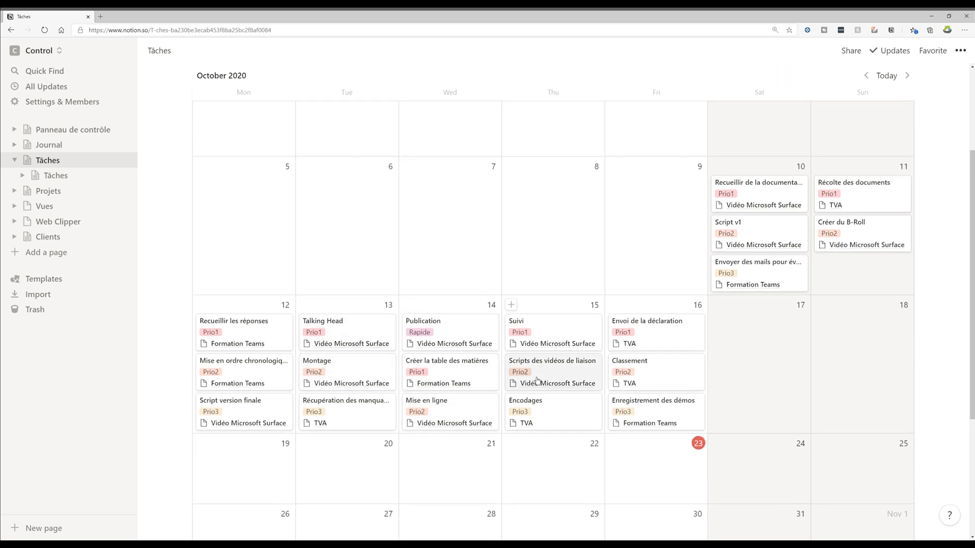
pyautogui.scroll(2, 717, 264)
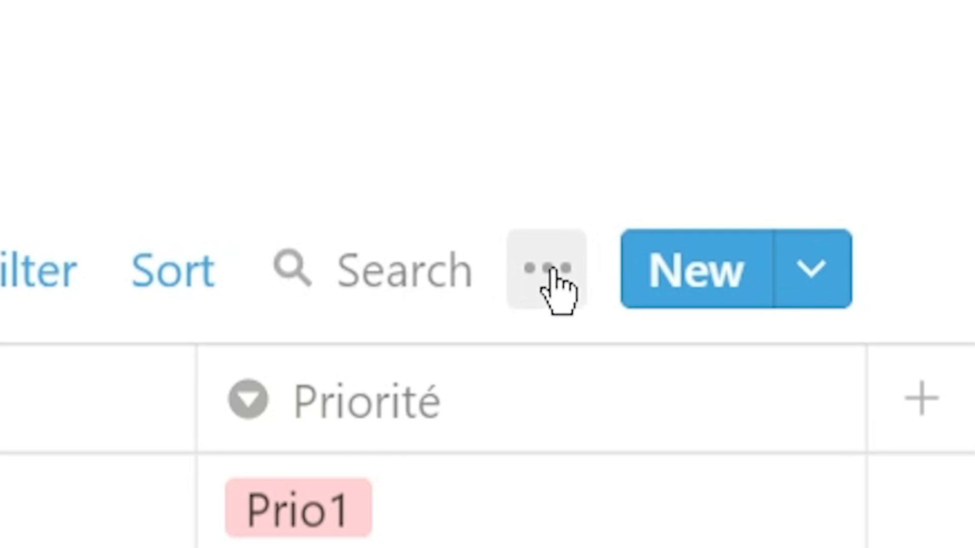
# Step: Copy the link to the Tâches database view and open the Projets page
pyautogui.click(559, 284)
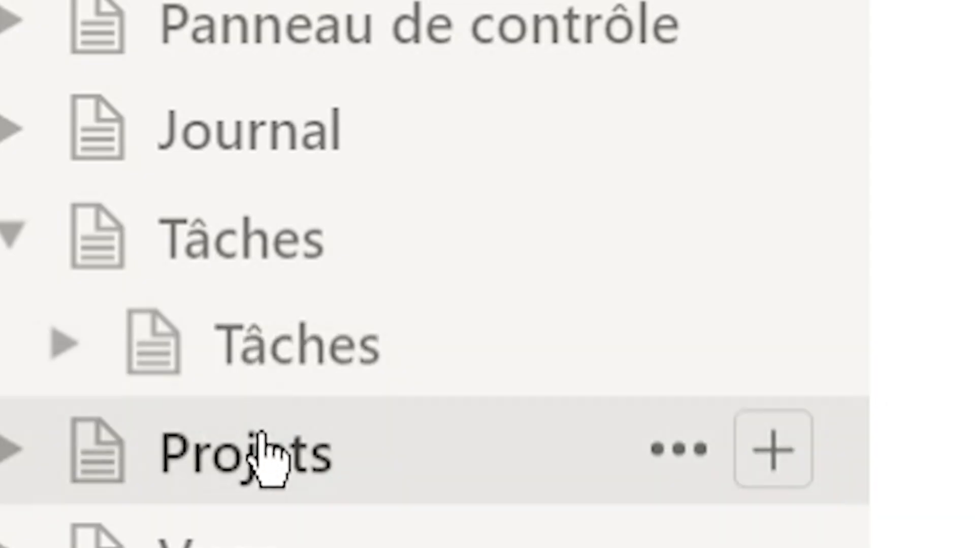
pyautogui.click(265, 457)
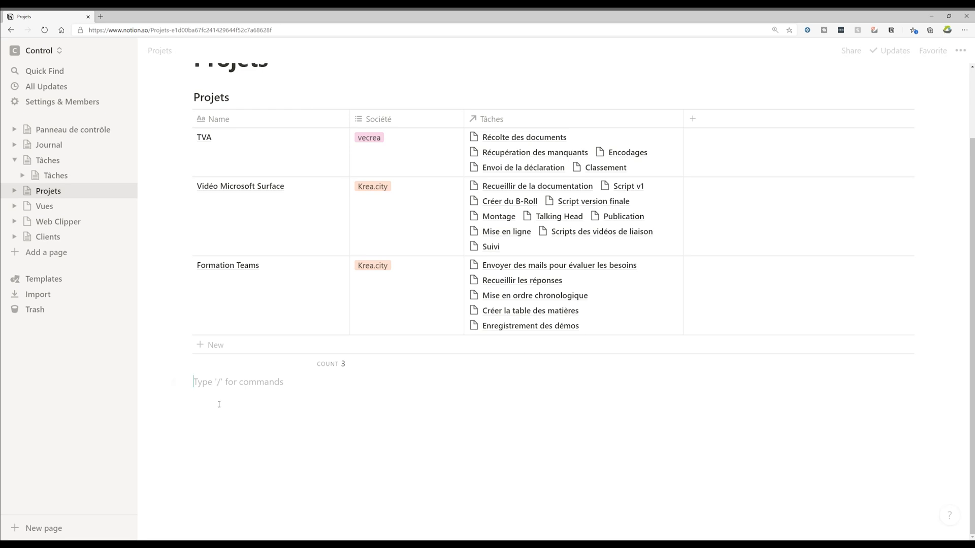
# Step: Turn the empty block below the Projets table into a toggle list titled TVA and expand it
pyautogui.click(187, 381)
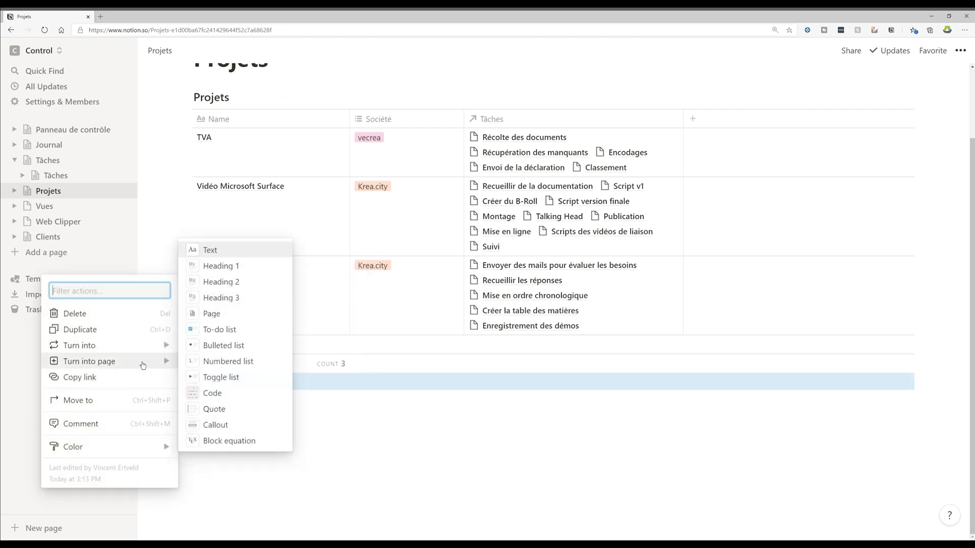
pyautogui.click(221, 377)
pyautogui.click(287, 406)
pyautogui.click(199, 382)
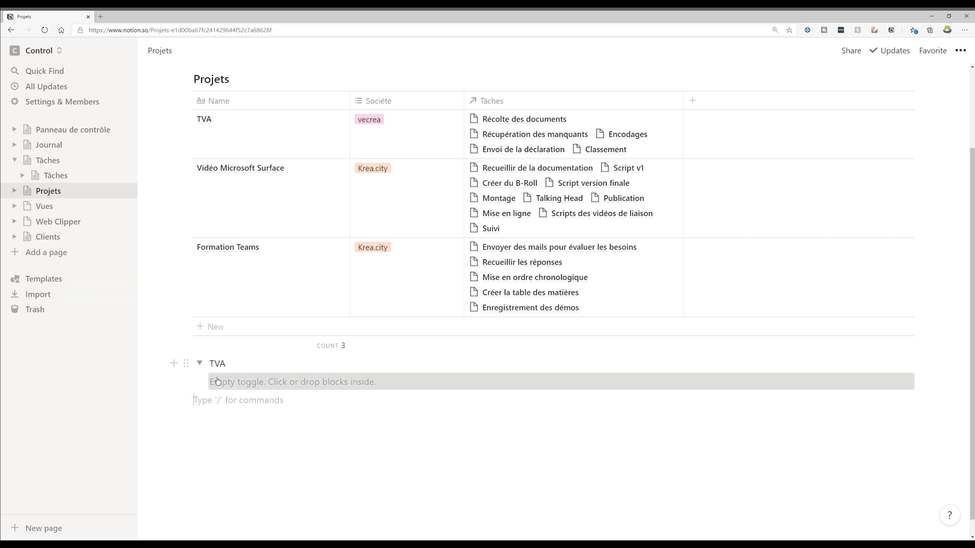
# Step: Paste the Tâches database link inside the TVA toggle and create a linked database from it
pyautogui.click(254, 383)
pyautogui.hotkey('ctrl', 'v')
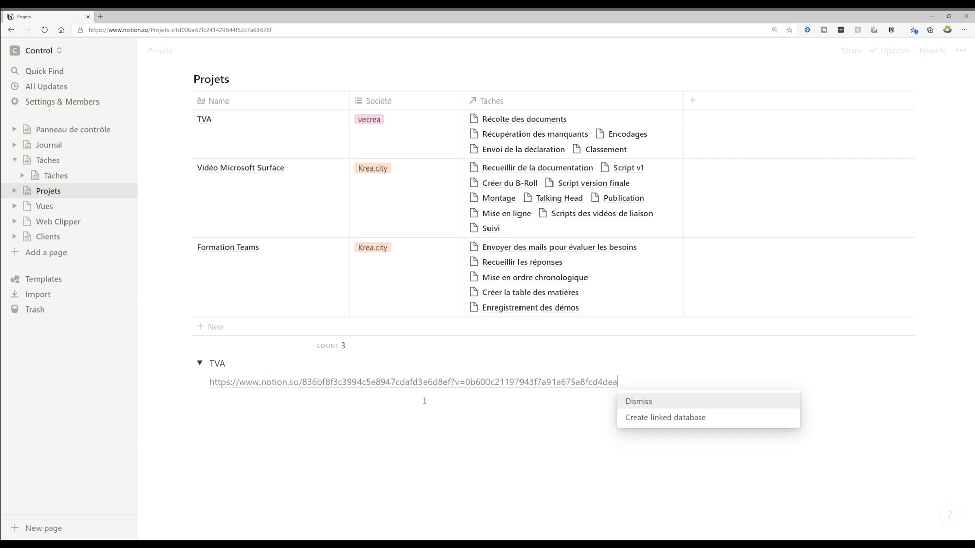
pyautogui.click(678, 418)
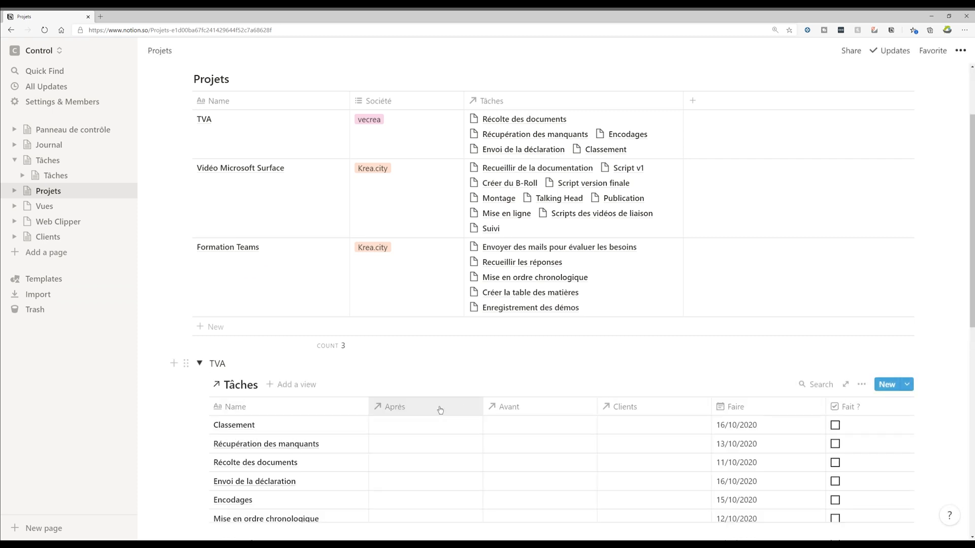
# Step: Add a filter based on the Projet property to the linked Tâches table in the TVA toggle
pyautogui.scroll(-3, 439, 408)
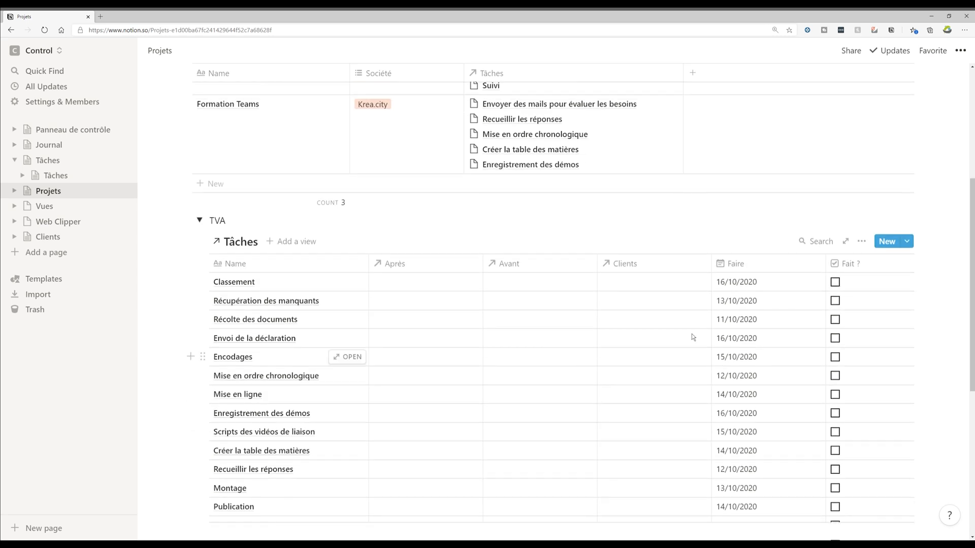
pyautogui.click(861, 241)
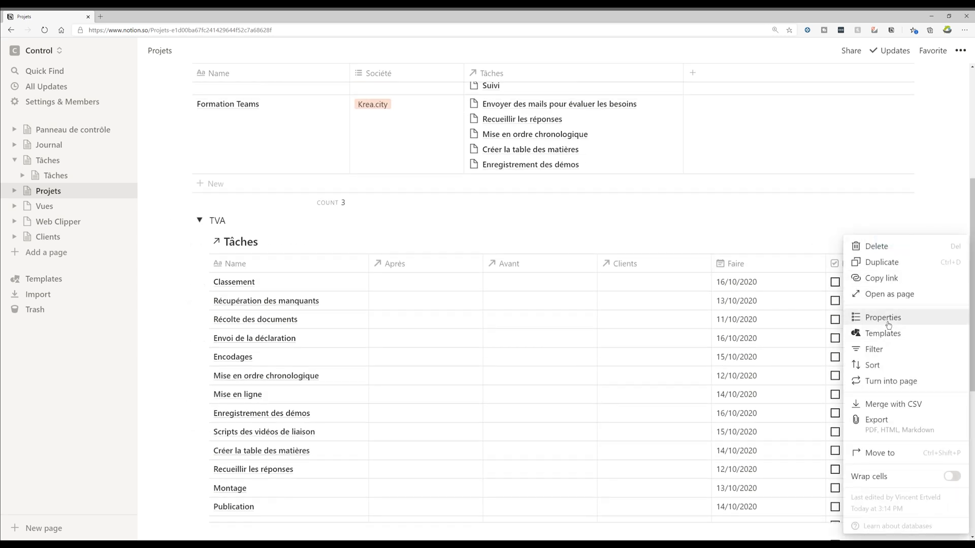
pyautogui.click(874, 350)
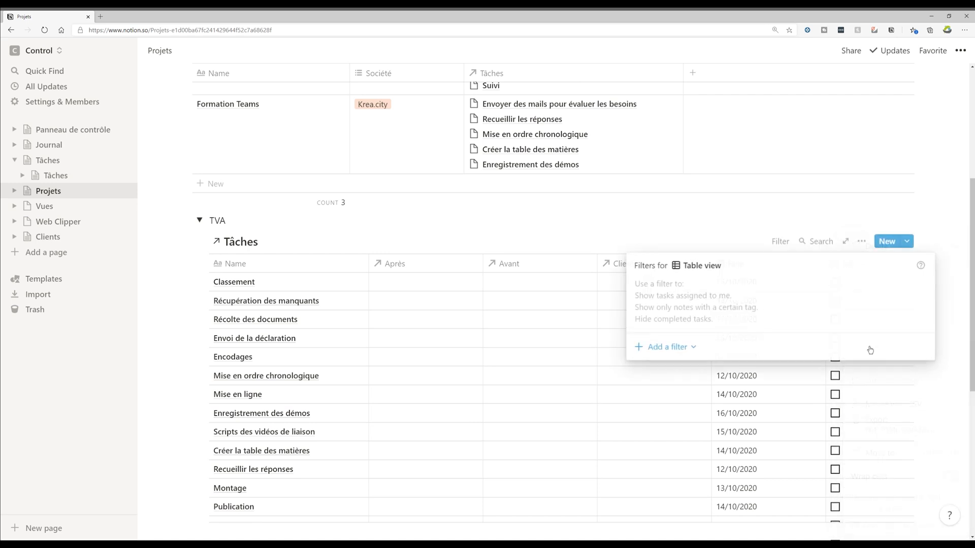
pyautogui.click(680, 348)
pyautogui.click(668, 368)
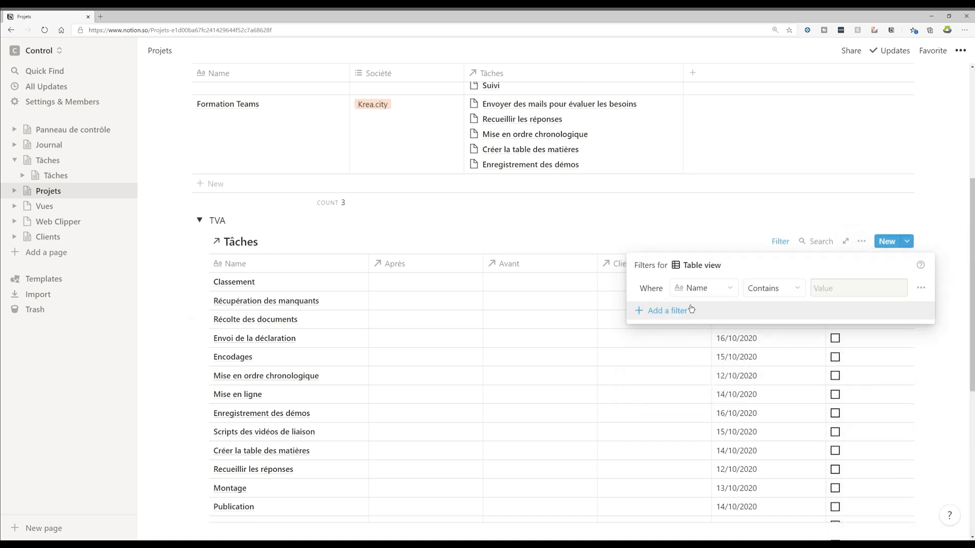
pyautogui.click(713, 288)
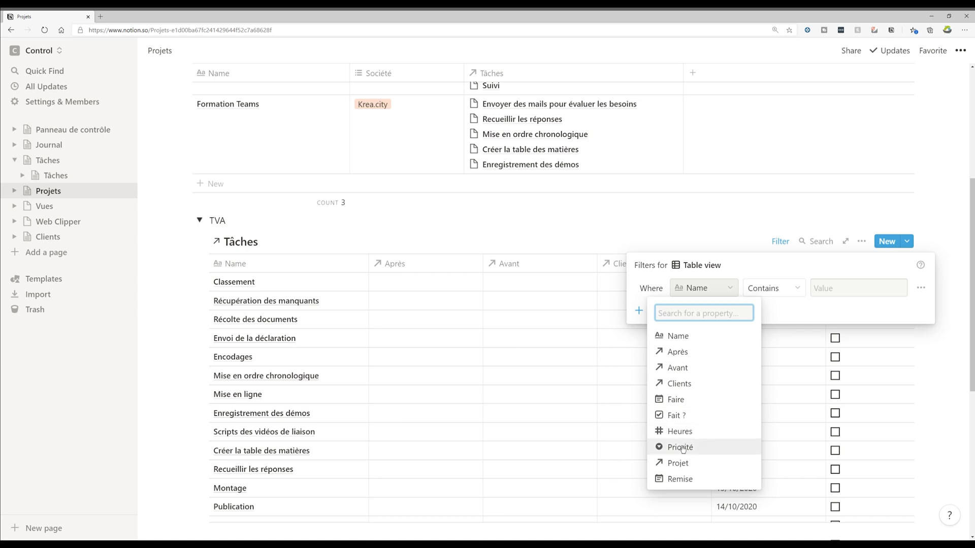
pyautogui.click(682, 464)
# Step: Set the Projet filter to Contains with the TVA project page as its value
pyautogui.click(773, 287)
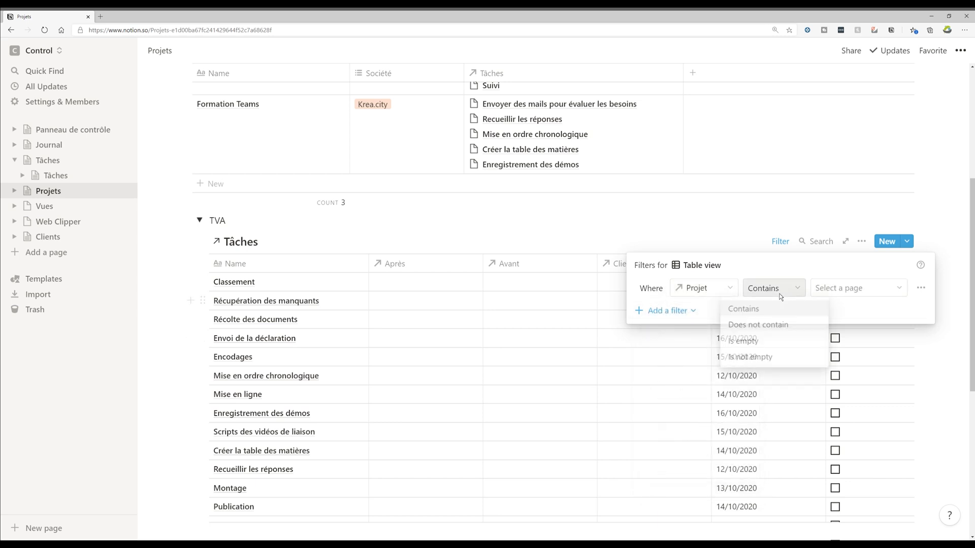
pyautogui.click(854, 292)
pyautogui.click(855, 295)
pyautogui.click(855, 296)
pyautogui.click(845, 293)
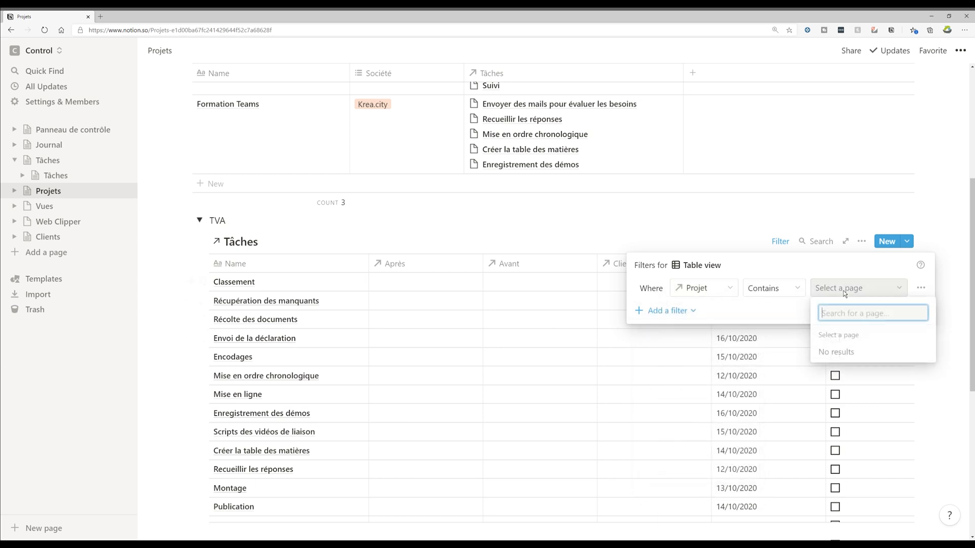
pyautogui.click(841, 405)
pyautogui.click(749, 250)
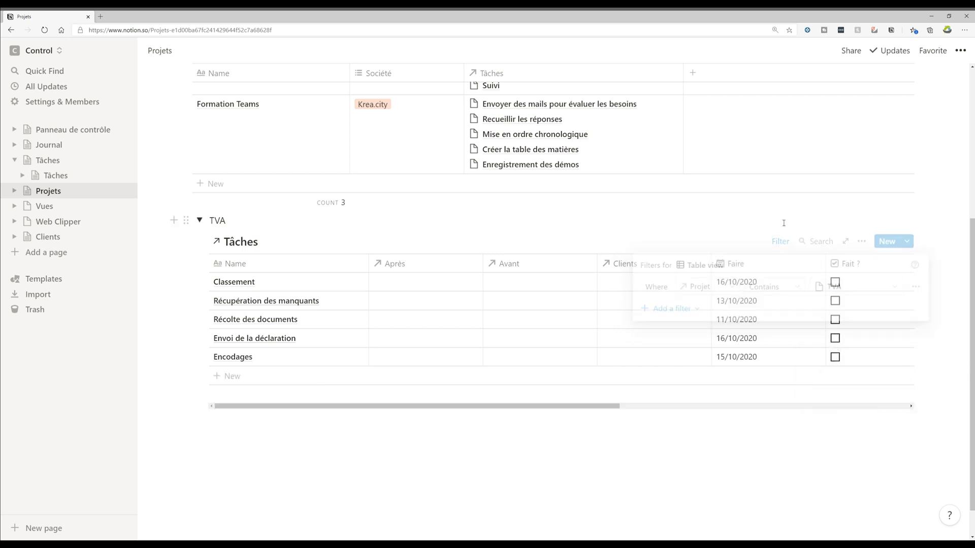
# Step: Sort the linked Tâches table by the Faire date in ascending order
pyautogui.click(861, 242)
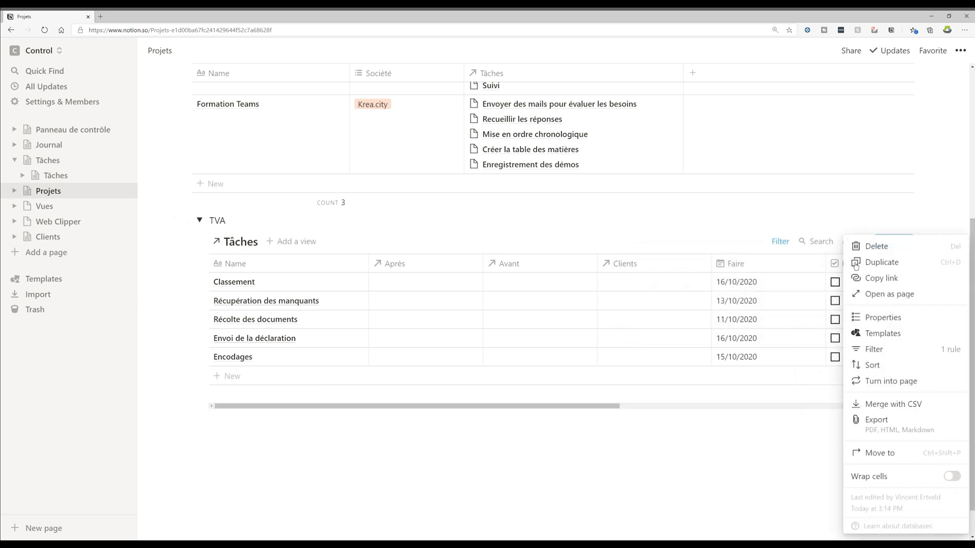
pyautogui.click(872, 365)
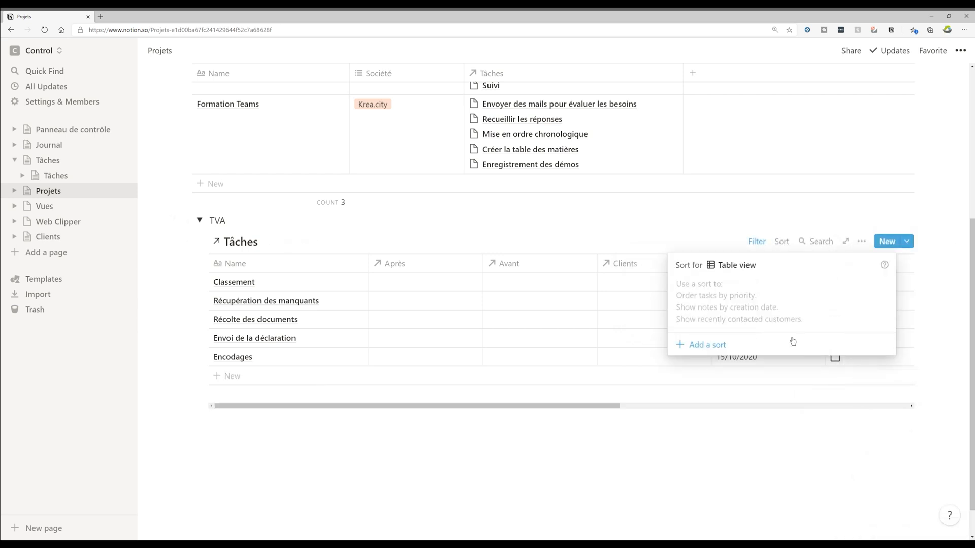
pyautogui.click(711, 345)
pyautogui.click(713, 288)
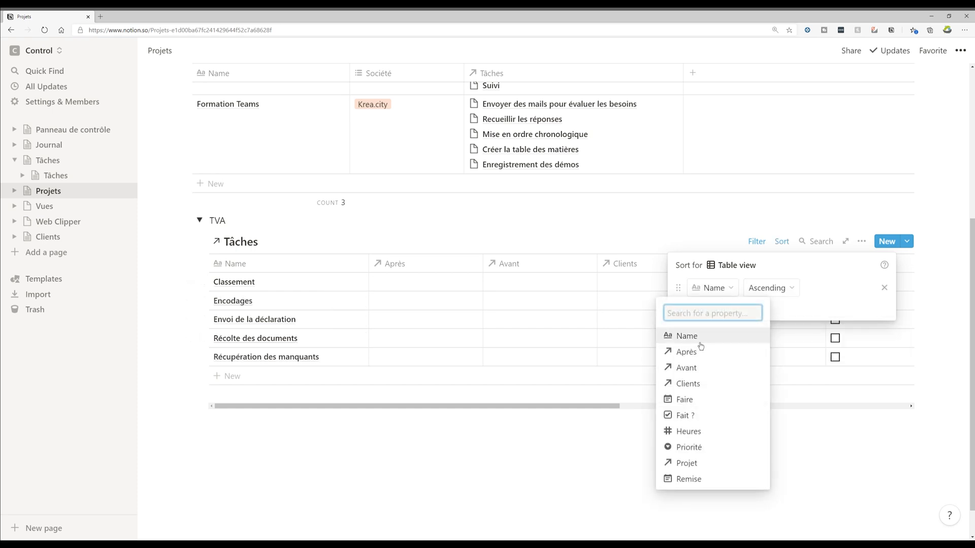
pyautogui.click(685, 399)
pyautogui.click(766, 288)
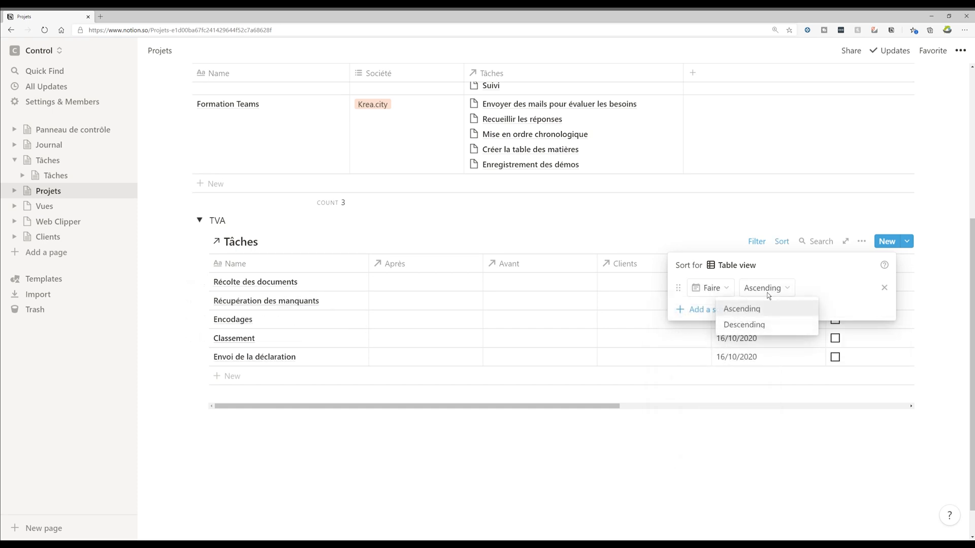
pyautogui.click(796, 271)
# Step: Add a second sort to the linked Tâches table by Priorité in ascending order
pyautogui.click(702, 309)
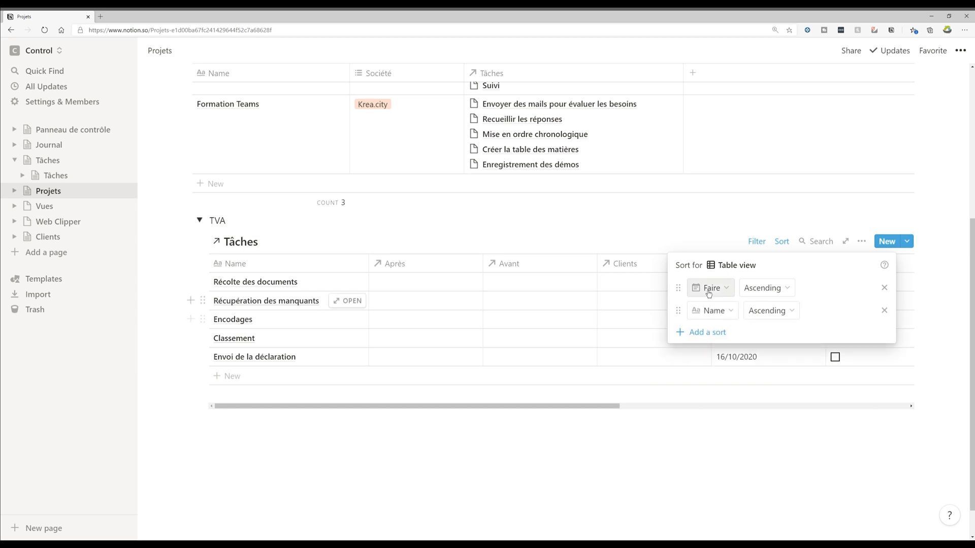
pyautogui.click(711, 310)
pyautogui.click(734, 276)
pyautogui.click(703, 311)
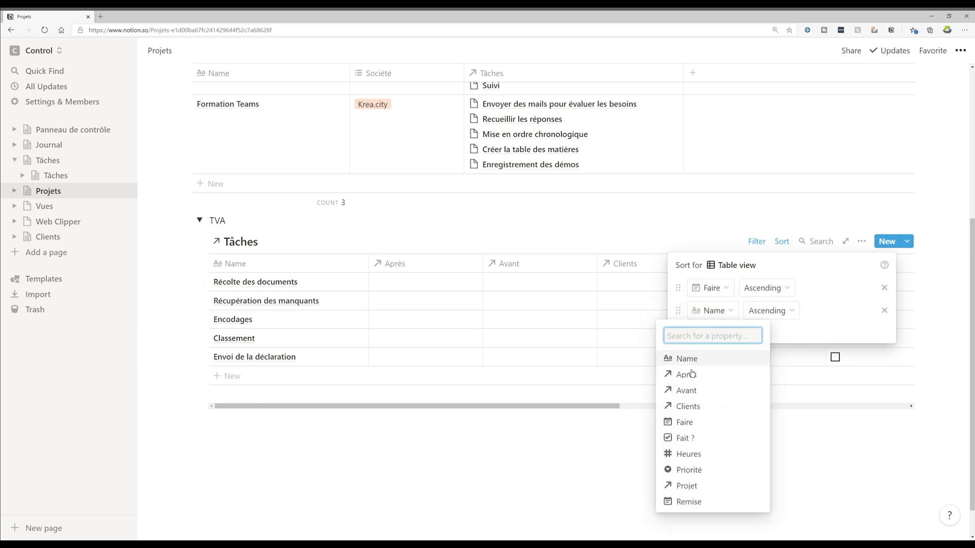
pyautogui.click(681, 470)
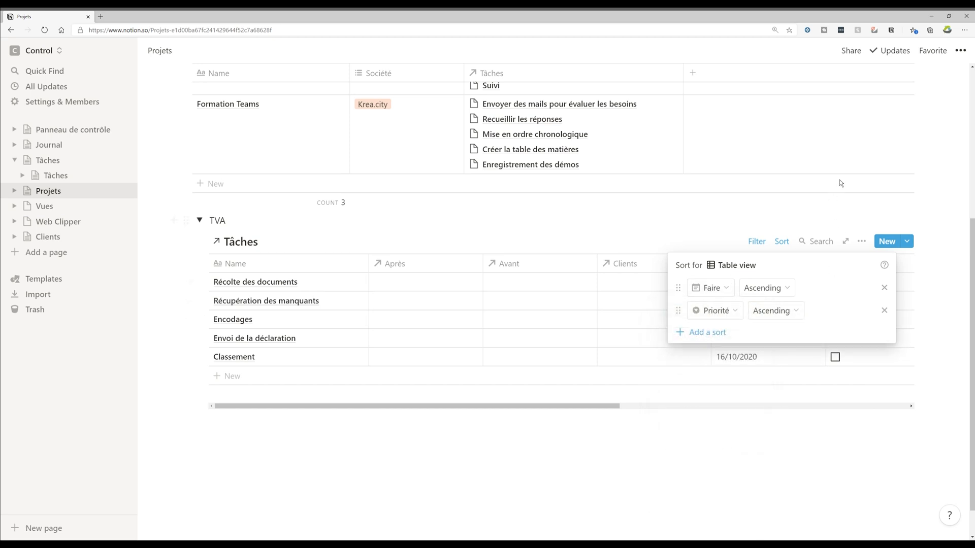
pyautogui.click(606, 217)
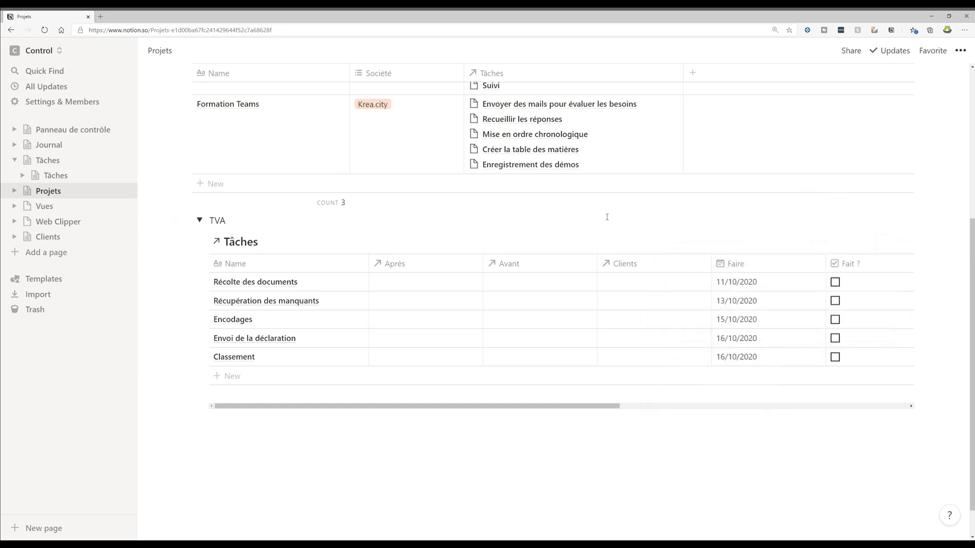
# Step: Collapse the TVA toggle, look over the Projets page, and expand the toggle again to view its tasks
pyautogui.click(199, 220)
pyautogui.scroll(2, 157, 410)
pyautogui.scroll(-2, 165, 403)
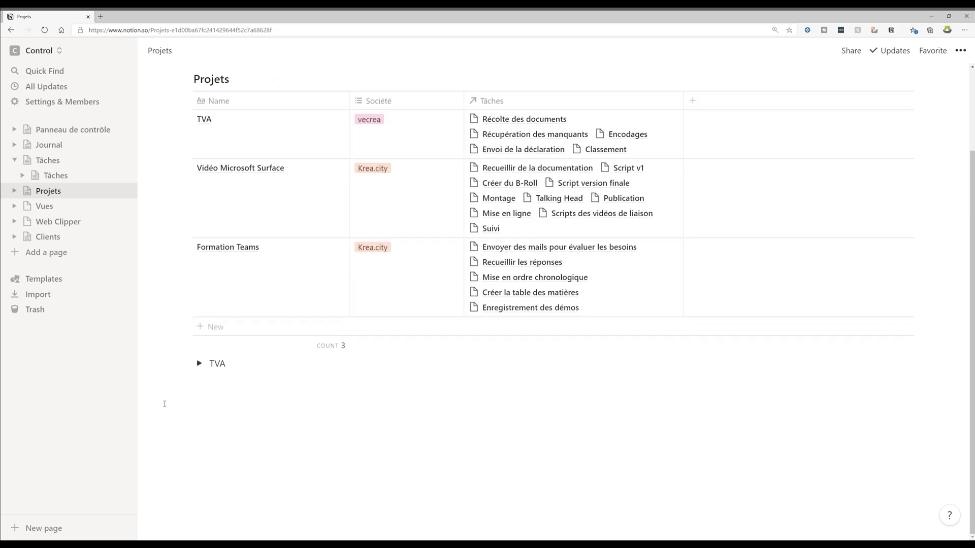
pyautogui.scroll(2, 199, 363)
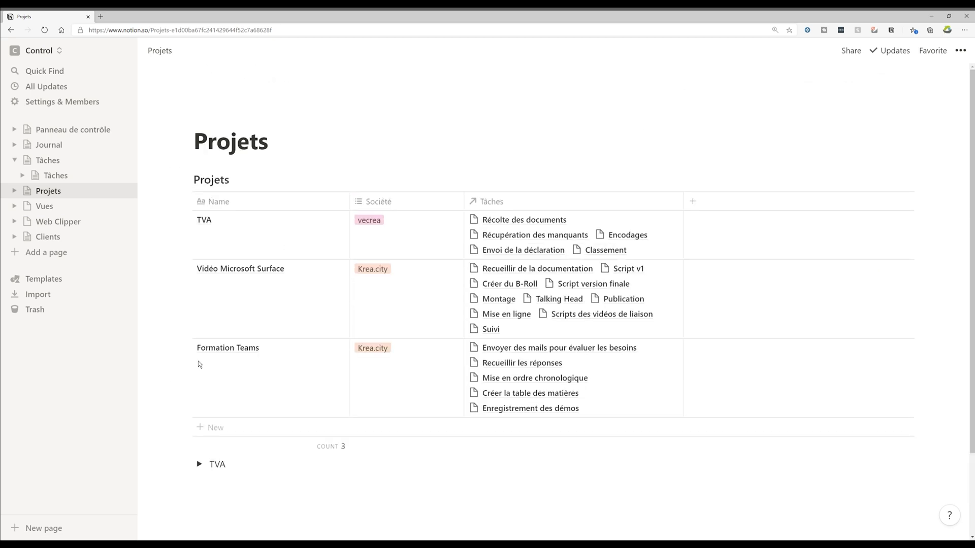
pyautogui.click(199, 464)
pyautogui.scroll(-5, 240, 432)
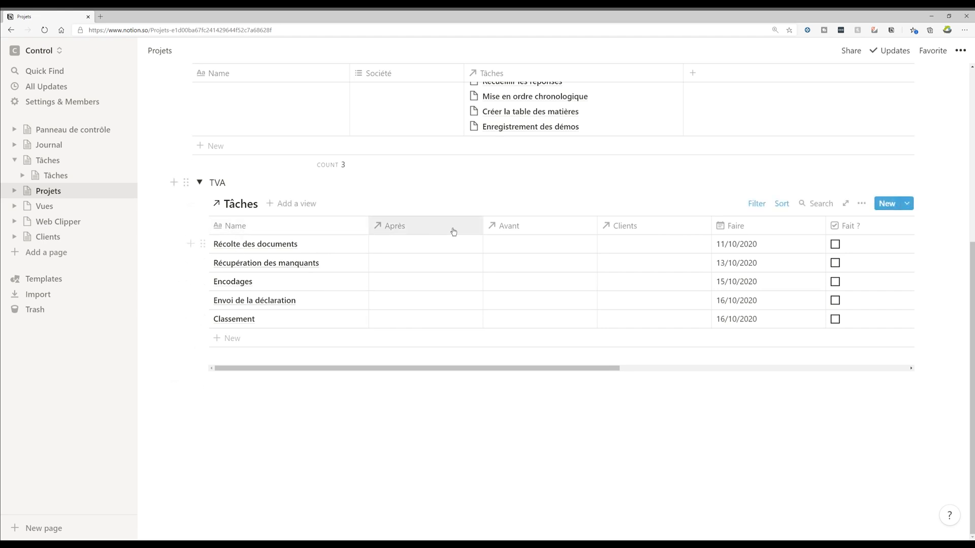
# Step: Hide the Après, Avant, Projet and Heures properties in the TVA toggle's Tâches table
pyautogui.click(862, 203)
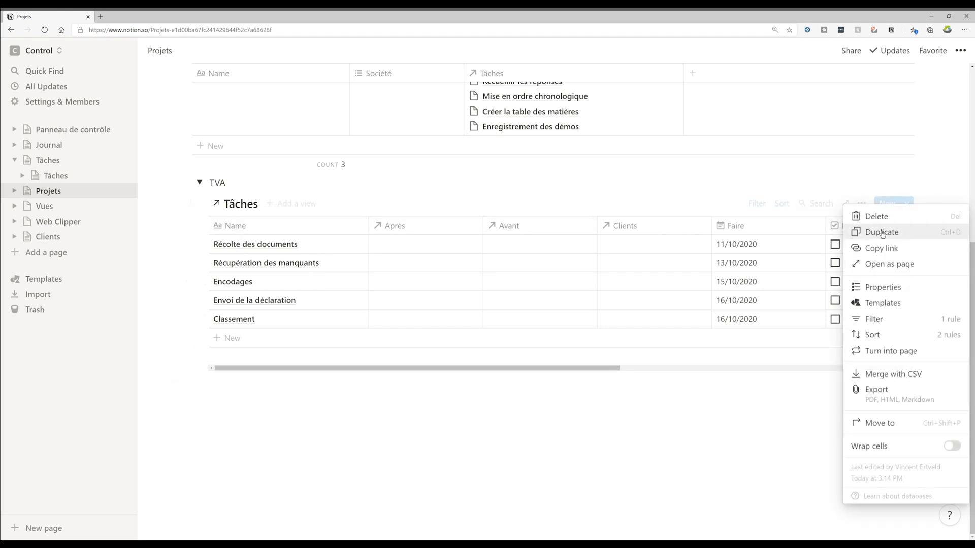
pyautogui.click(884, 287)
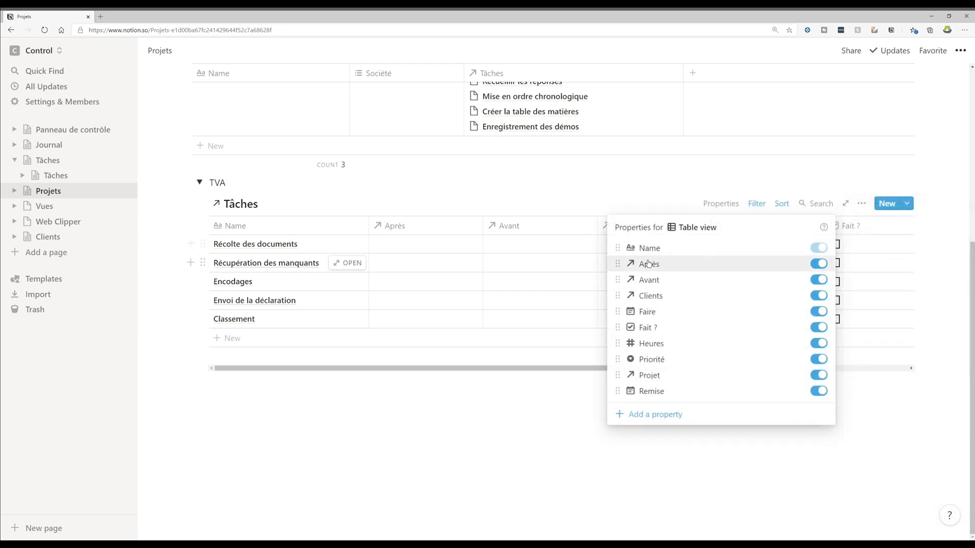
pyautogui.click(818, 279)
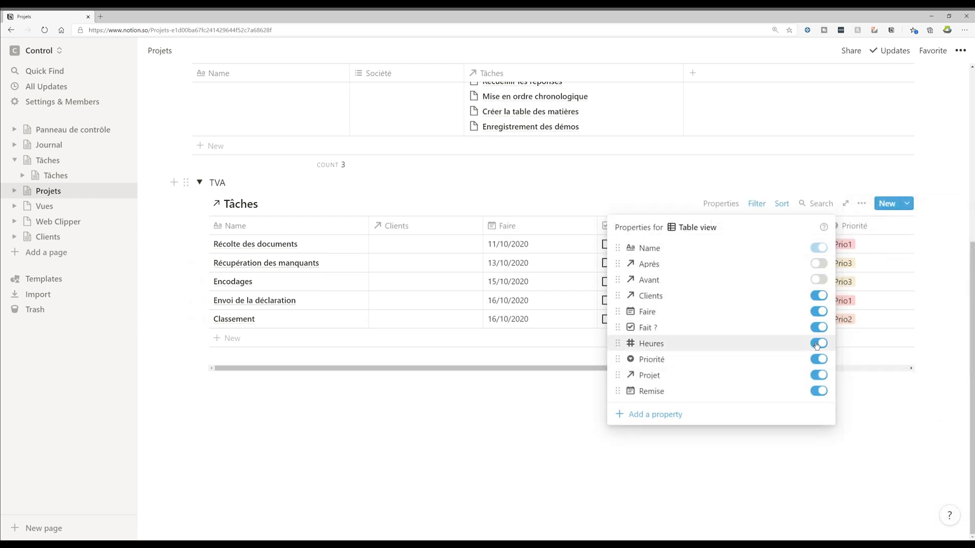
pyautogui.click(819, 375)
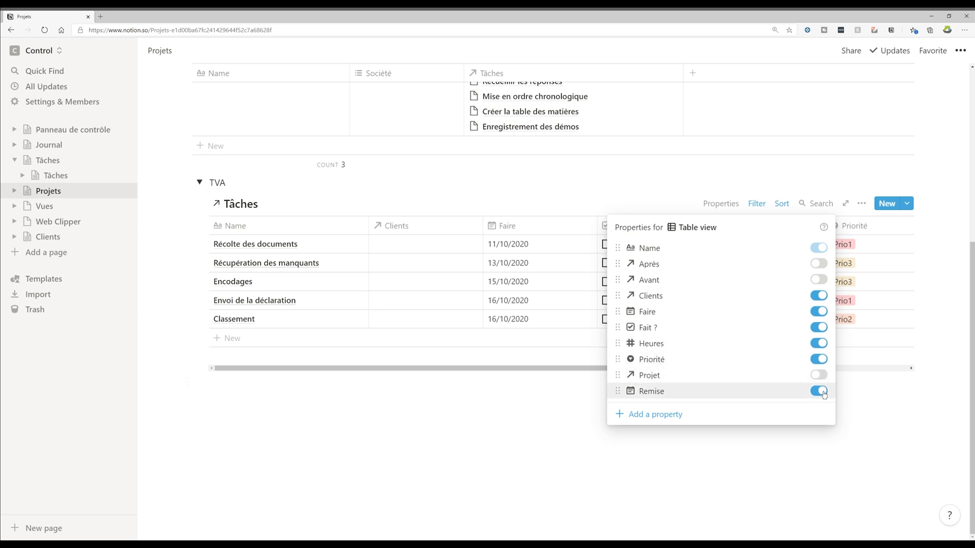
pyautogui.click(819, 343)
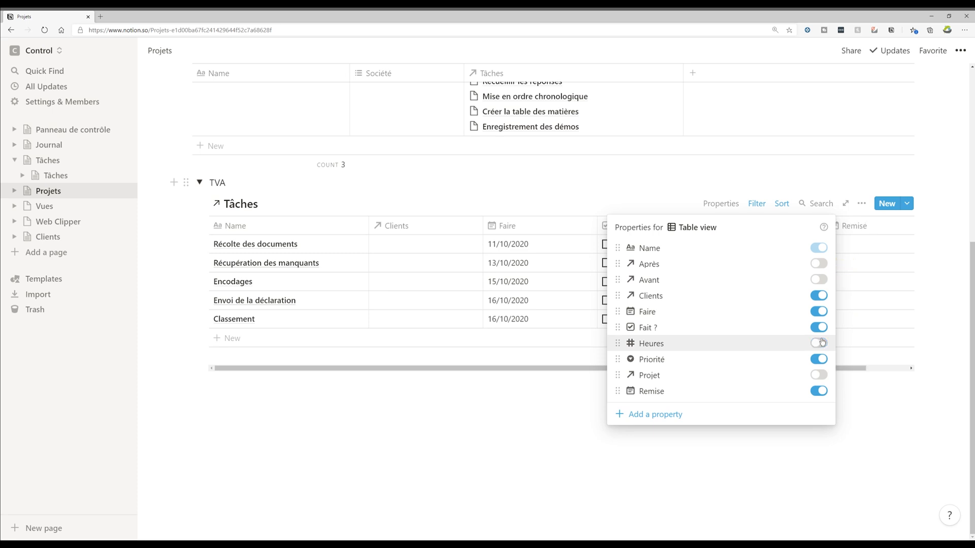
pyautogui.click(551, 407)
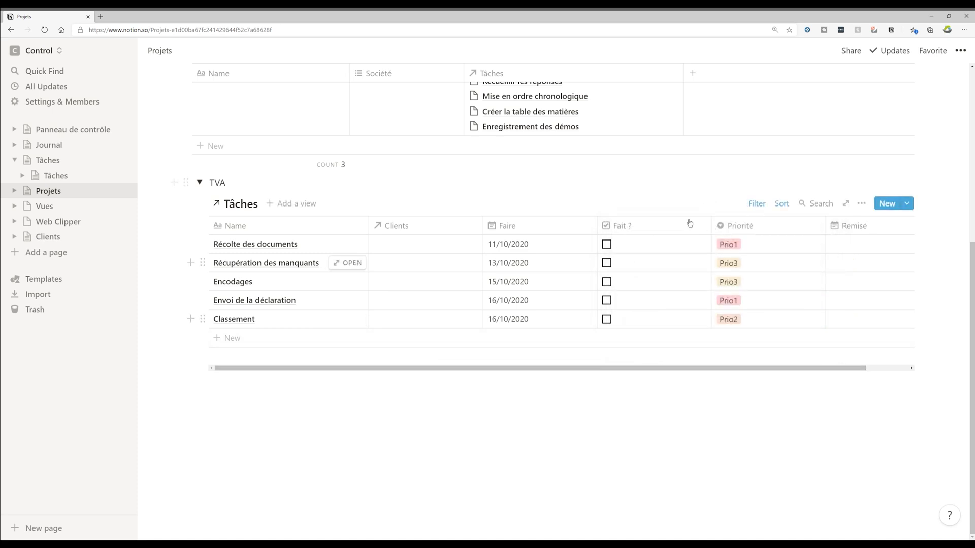
# Step: Reorder the Tâches table columns to Faire, Priorité, Name and narrow the Faire column to fit its dates
pyautogui.moveTo(732, 226); pyautogui.dragTo(258, 245)
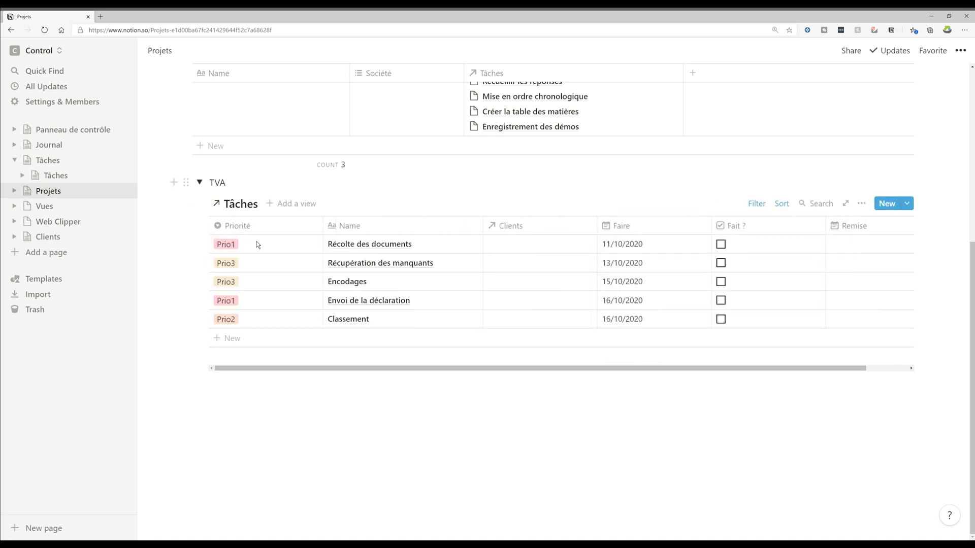
pyautogui.moveTo(608, 226); pyautogui.dragTo(461, 226)
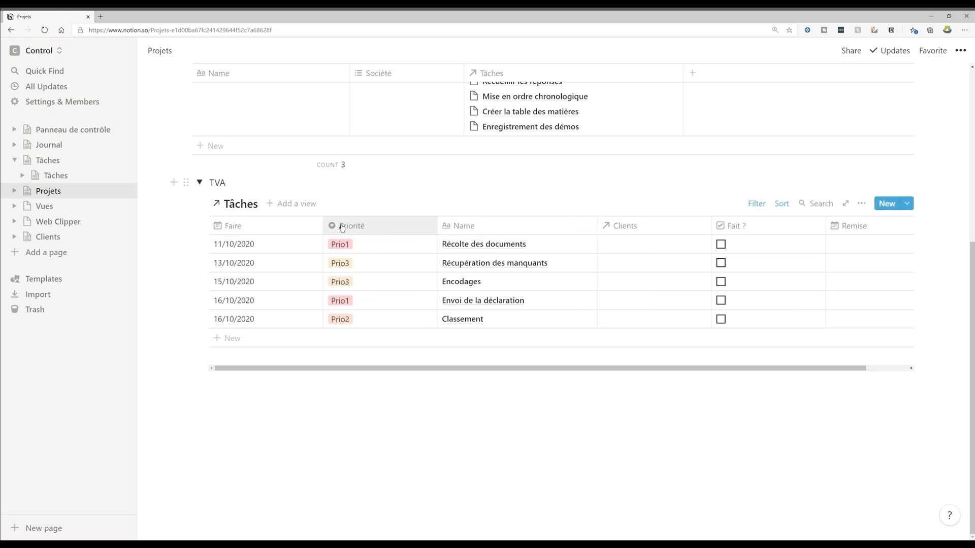
pyautogui.click(321, 227)
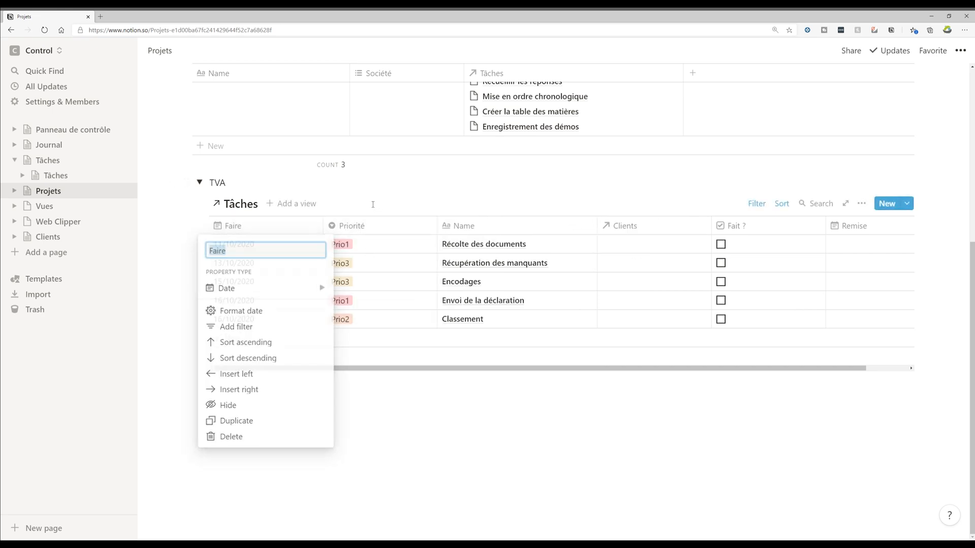
pyautogui.click(328, 226)
pyautogui.moveTo(323, 224); pyautogui.dragTo(266, 225)
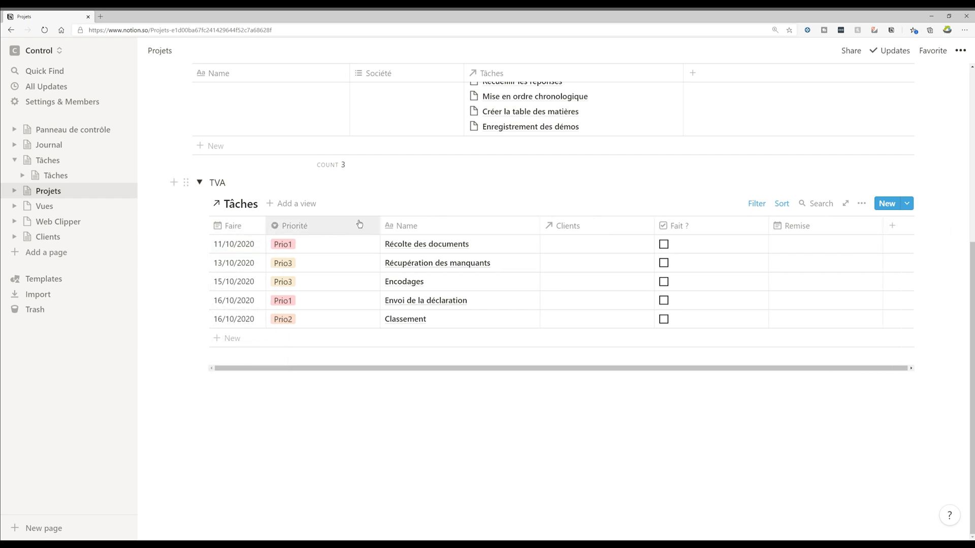
# Step: Narrow the Priorité and Name columns of the TVA toggle's Tâches table to fit their contents, and collapse the toggle
pyautogui.moveTo(380, 225); pyautogui.dragTo(323, 224)
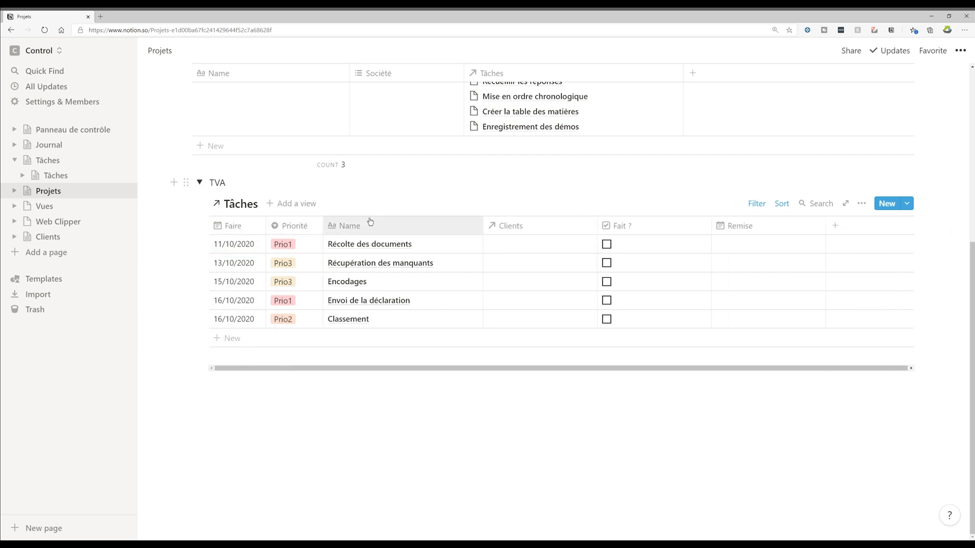
pyautogui.moveTo(481, 220); pyautogui.dragTo(446, 224)
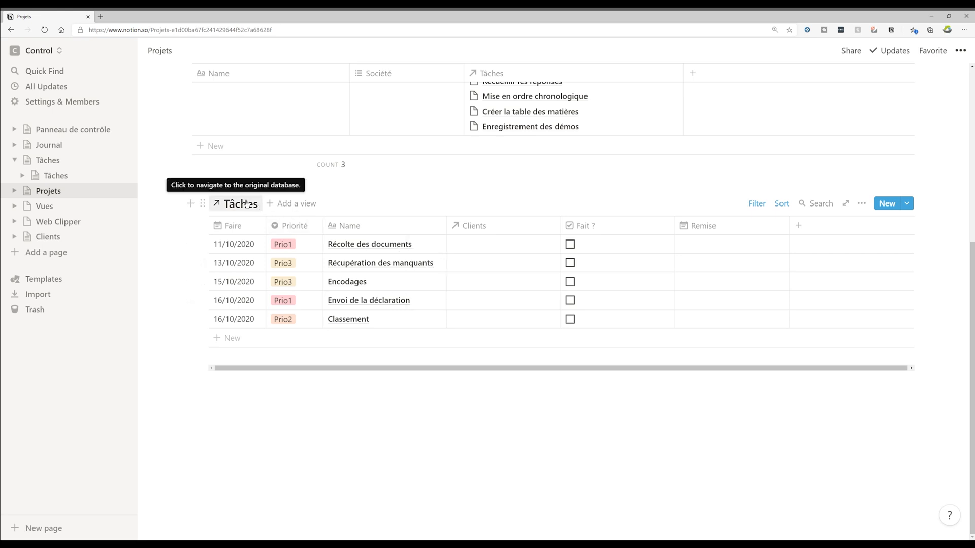
pyautogui.click(200, 183)
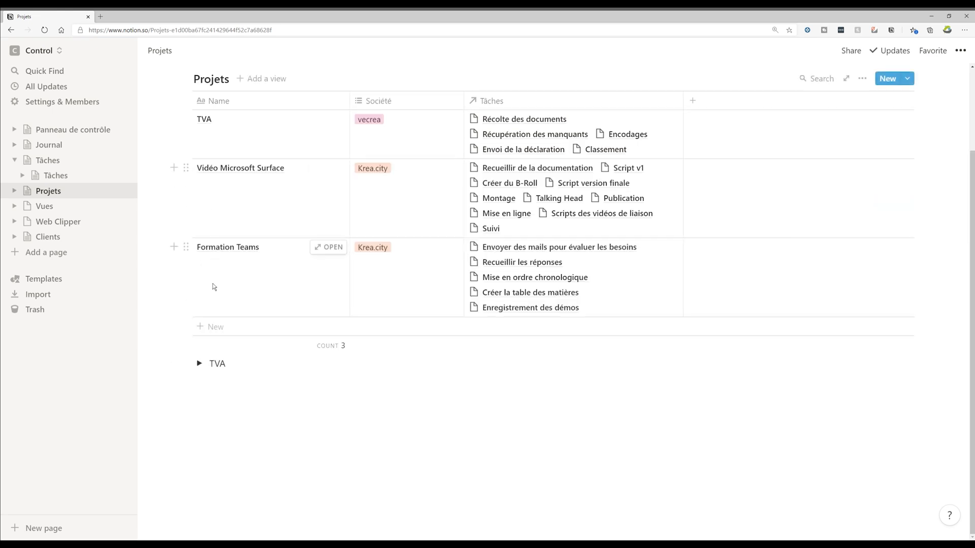
# Step: Duplicate the TVA toggle and rename the copy Formation Teams
pyautogui.click(188, 364)
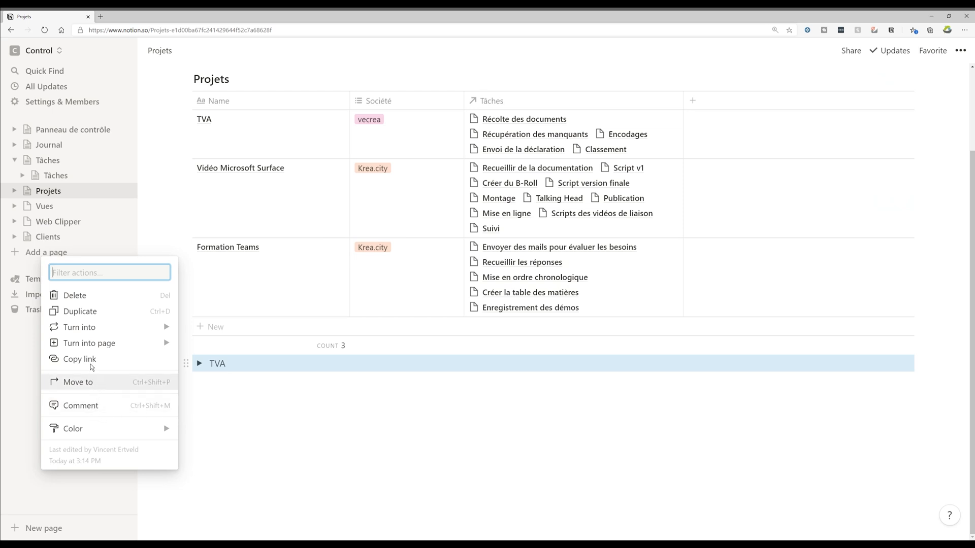
pyautogui.click(91, 312)
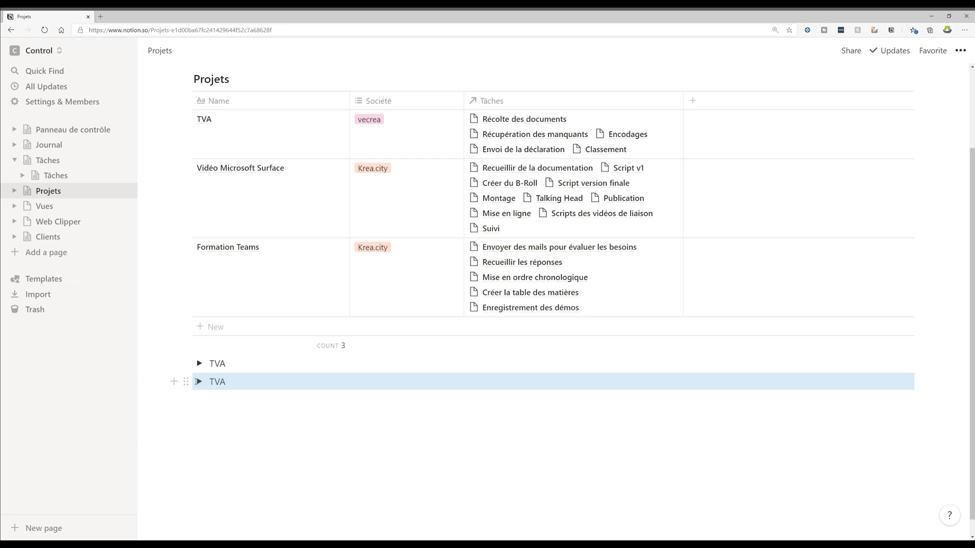
pyautogui.scroll(-4, 276, 435)
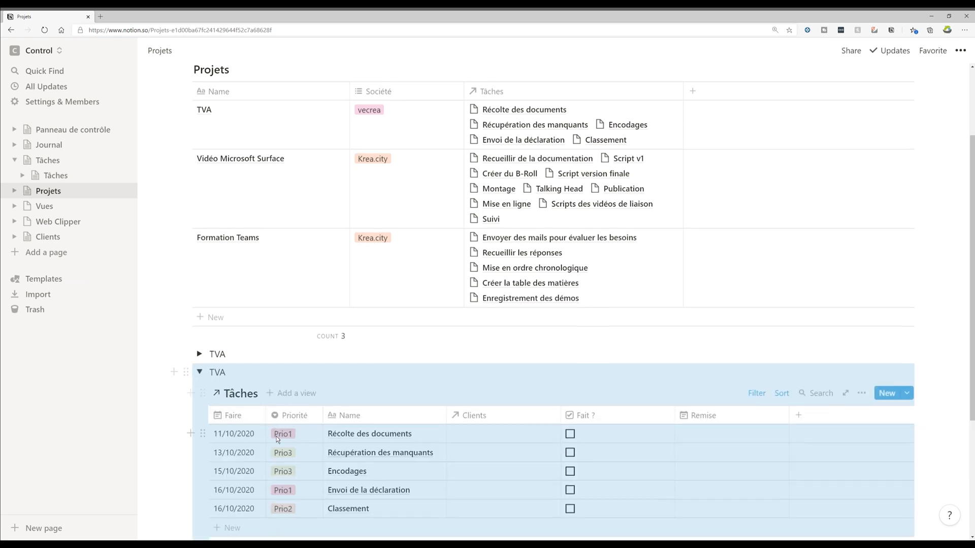
pyautogui.scroll(2, 276, 433)
pyautogui.click(226, 254)
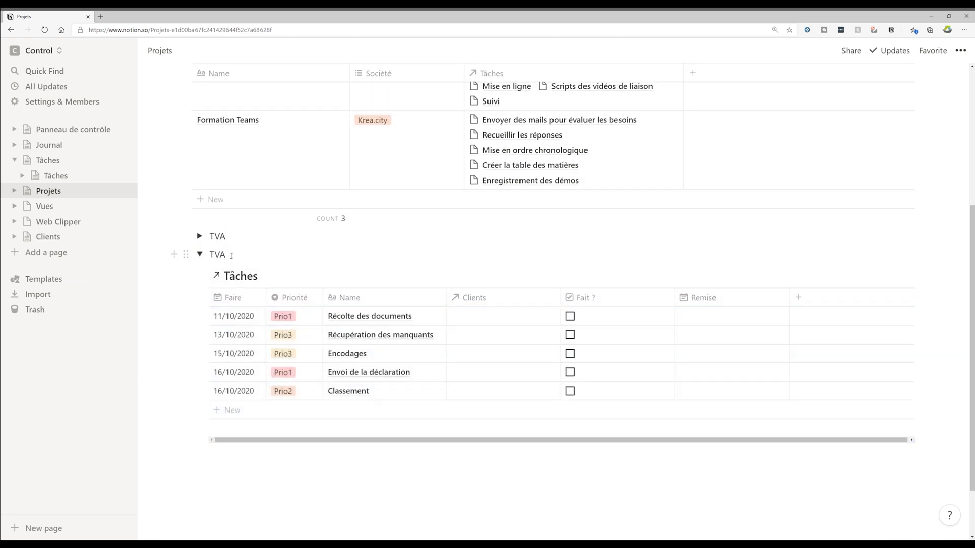
pyautogui.doubleClick(217, 254)
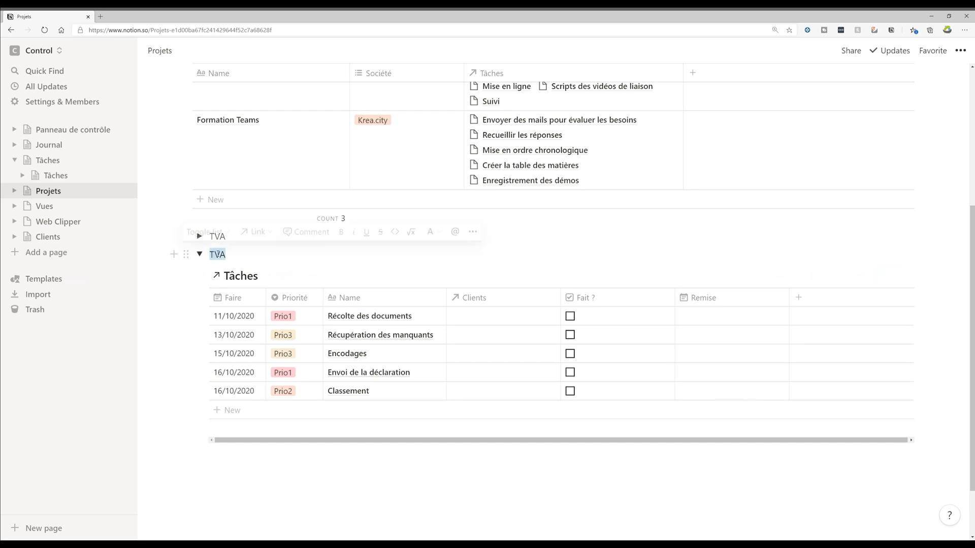
pyautogui.write('Formation Teams')
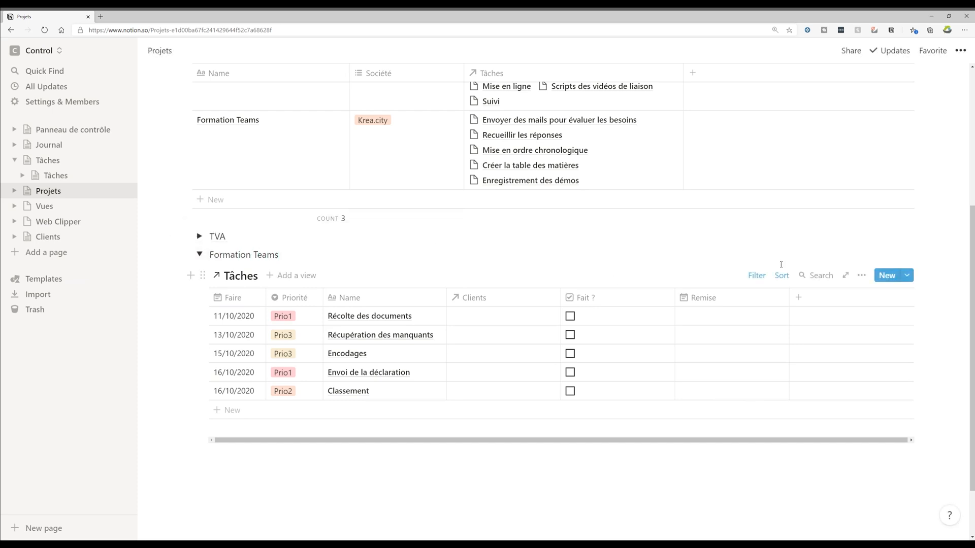
# Step: Set the Projet filter of the Formation Teams toggle's Tâches table to Formation Teams, and collapse the toggle
pyautogui.click(756, 275)
pyautogui.click(820, 323)
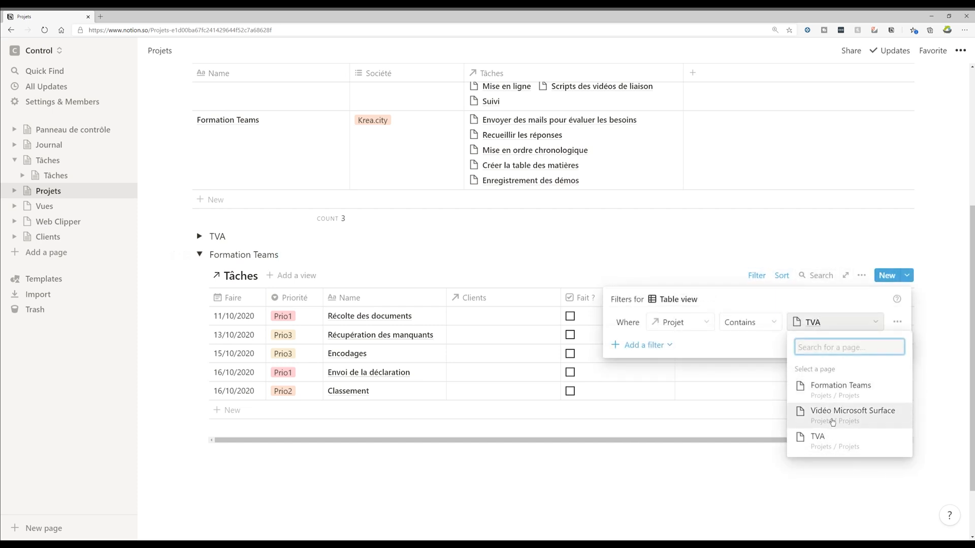
pyautogui.click(838, 389)
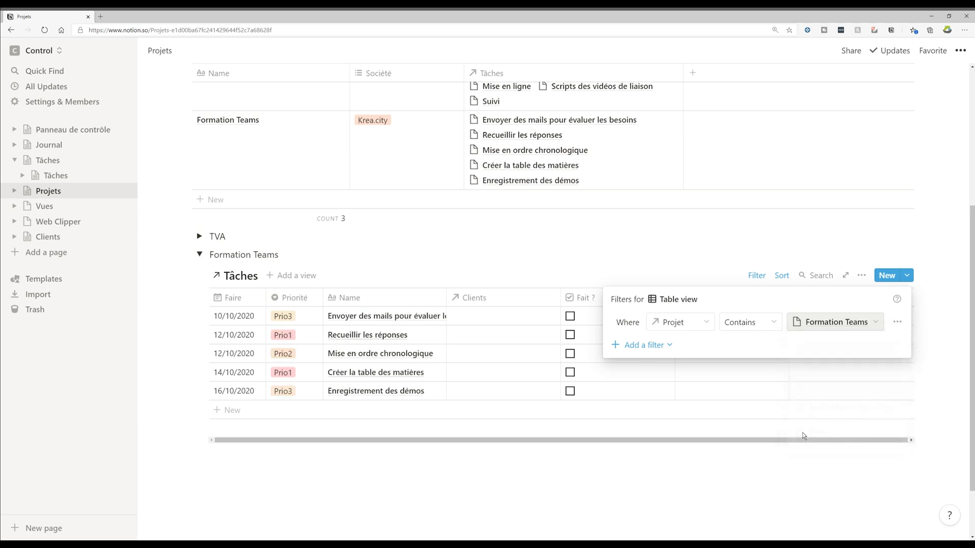
pyautogui.click(664, 477)
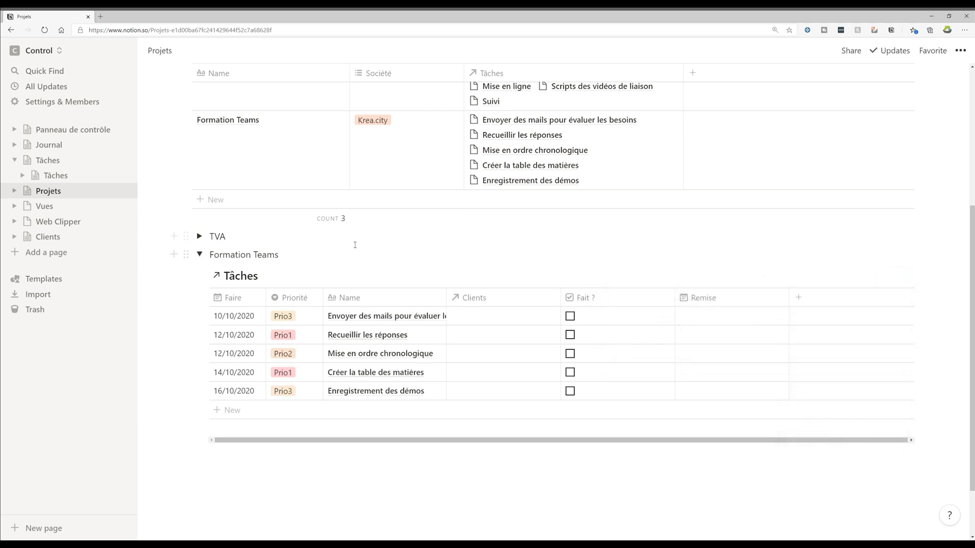
pyautogui.click(197, 255)
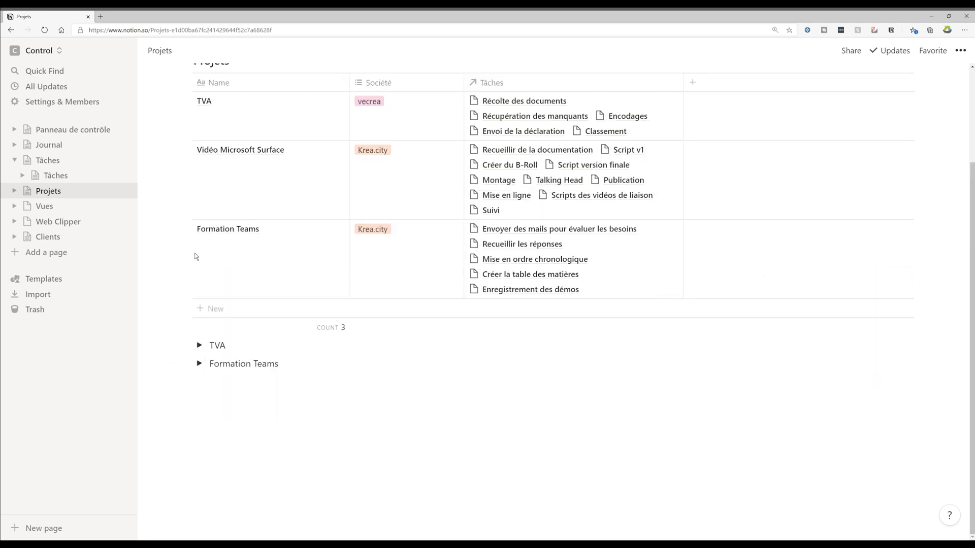
# Step: Expand the TVA toggle to check its task table, and collapse it again
pyautogui.scroll(3, 208, 421)
pyautogui.scroll(-3, 207, 420)
pyautogui.click(199, 346)
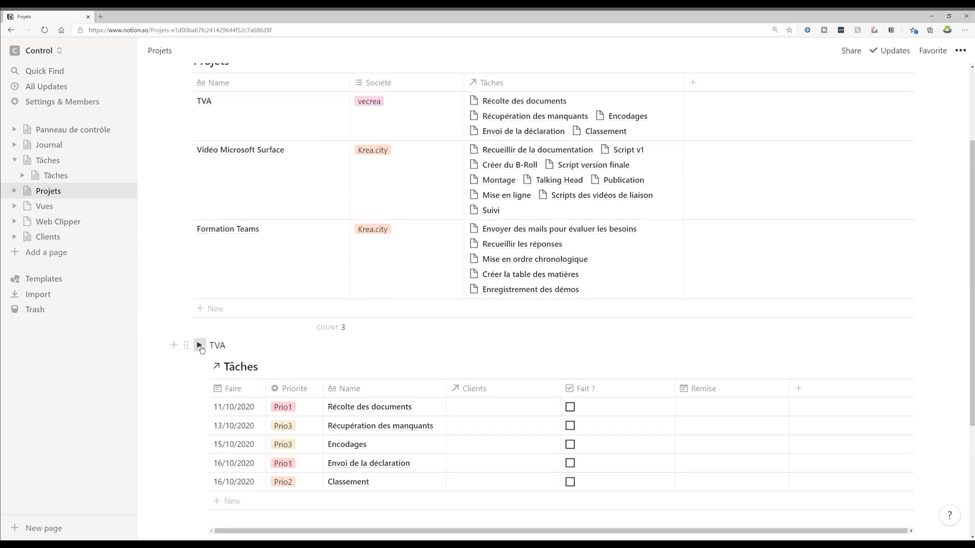
pyautogui.scroll(-1, 224, 339)
pyautogui.scroll(-2, 224, 339)
pyautogui.click(200, 200)
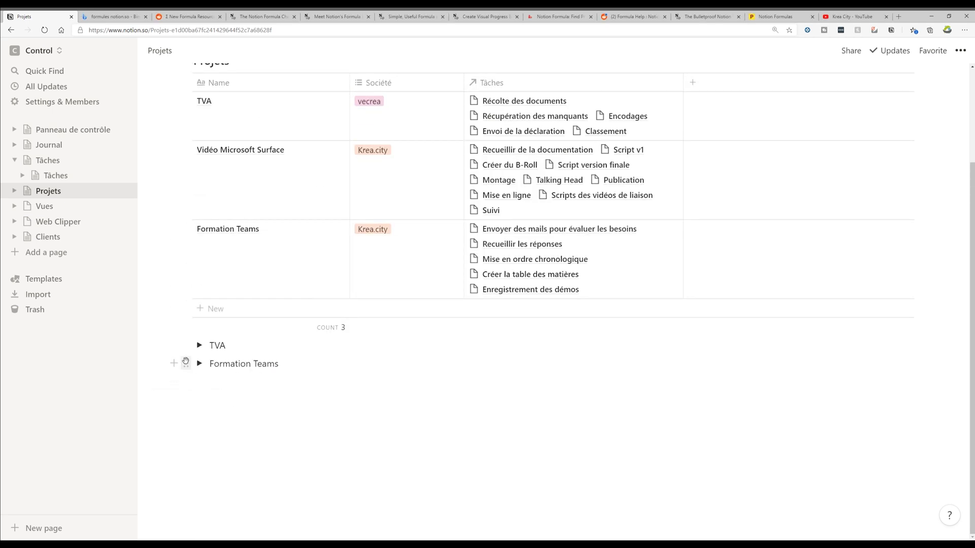
# Step: Duplicate the Formation Teams toggle and rename the copy Vidéo Microsoft Surface
pyautogui.click(185, 362)
pyautogui.click(119, 314)
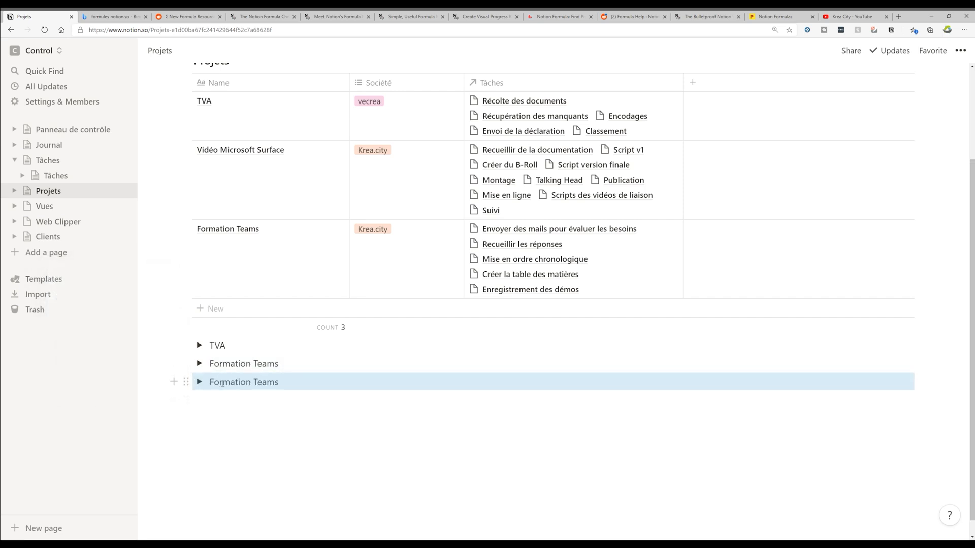
pyautogui.tripleClick(222, 384)
pyautogui.write('V')
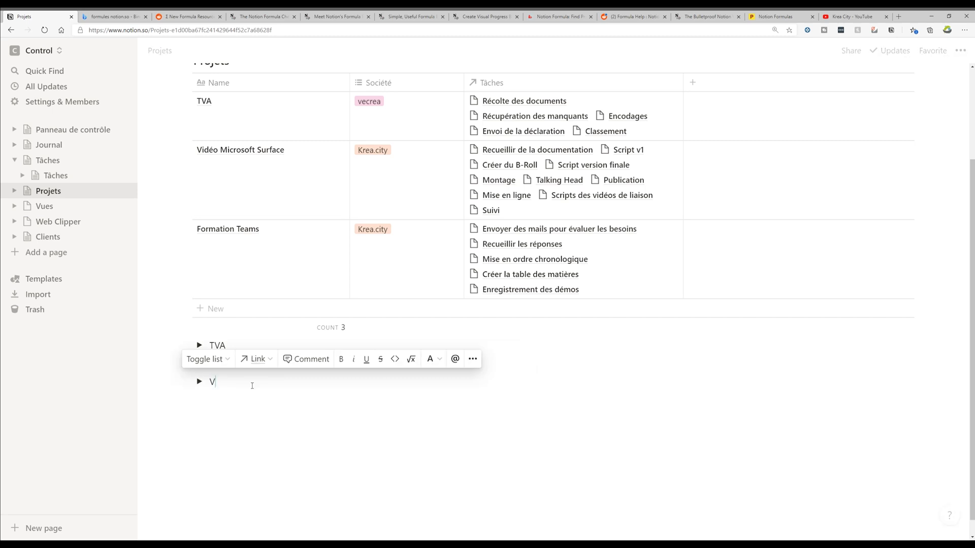
pyautogui.write('idéo Microsoft Surface')
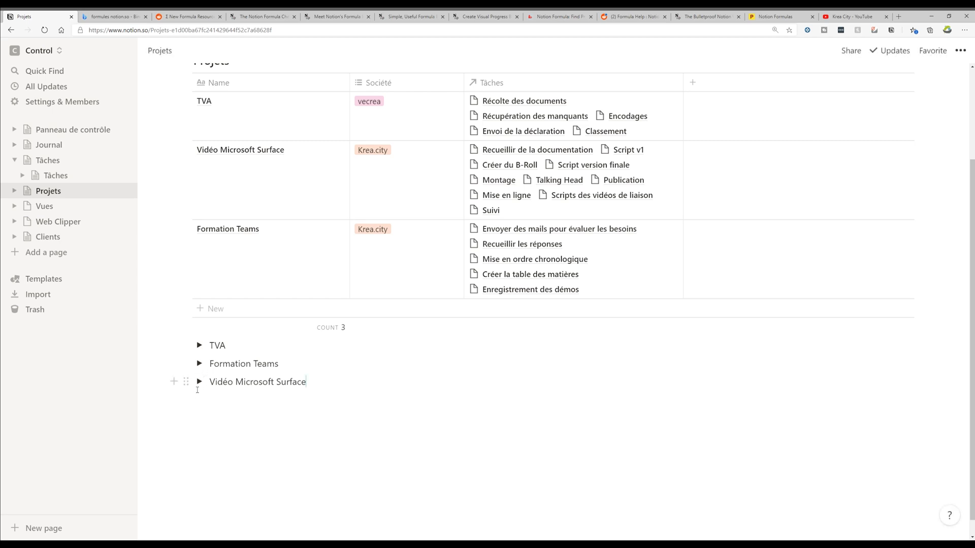
pyautogui.press('Escape')
# Step: Expand the Vidéo Microsoft Surface toggle and set its Tâches table's Projet filter to Vidéo Microsoft Surface
pyautogui.click(199, 382)
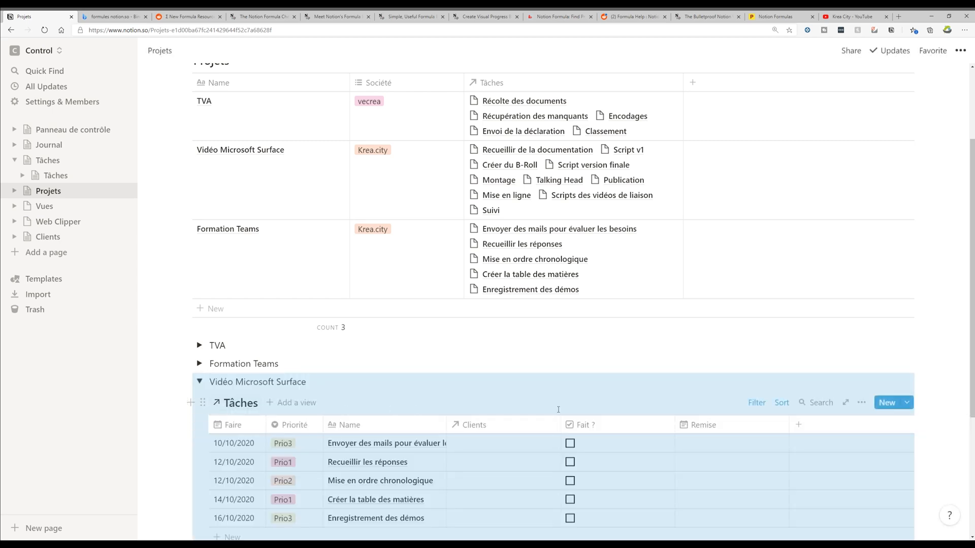
pyautogui.click(756, 403)
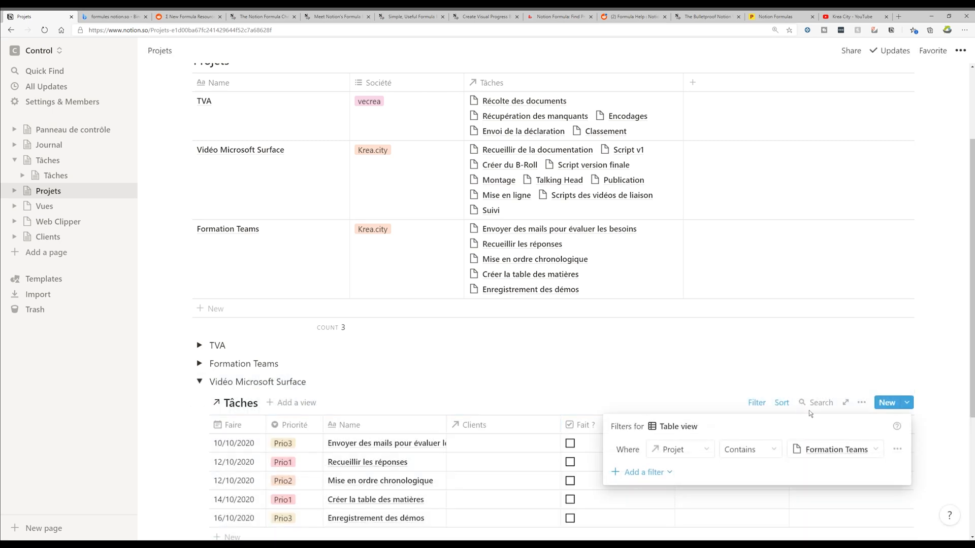
pyautogui.click(825, 452)
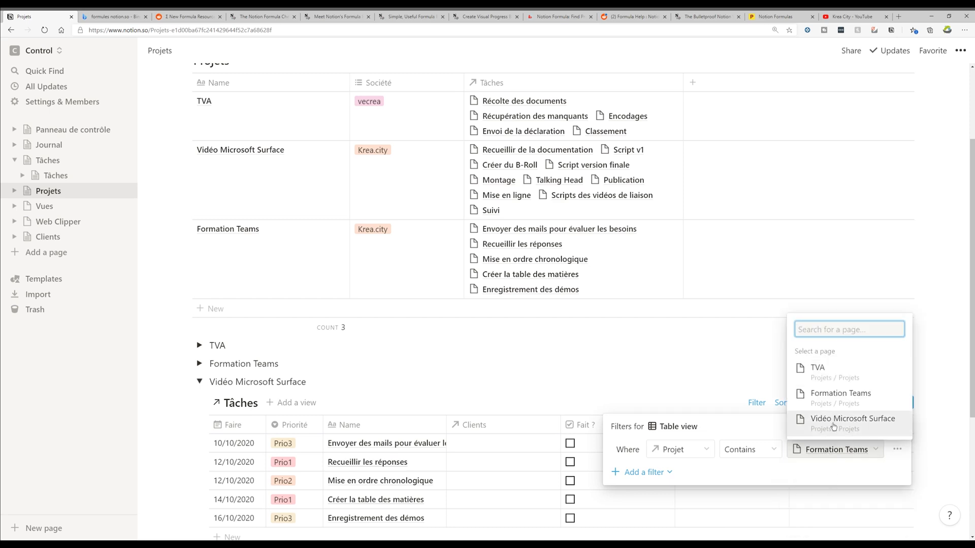
pyautogui.click(833, 427)
pyautogui.press('Escape')
# Step: Review the Vidéo Microsoft Surface tasks, collapse the toggle, and narrow the Société column of the Projets table
pyautogui.scroll(-1, 558, 305)
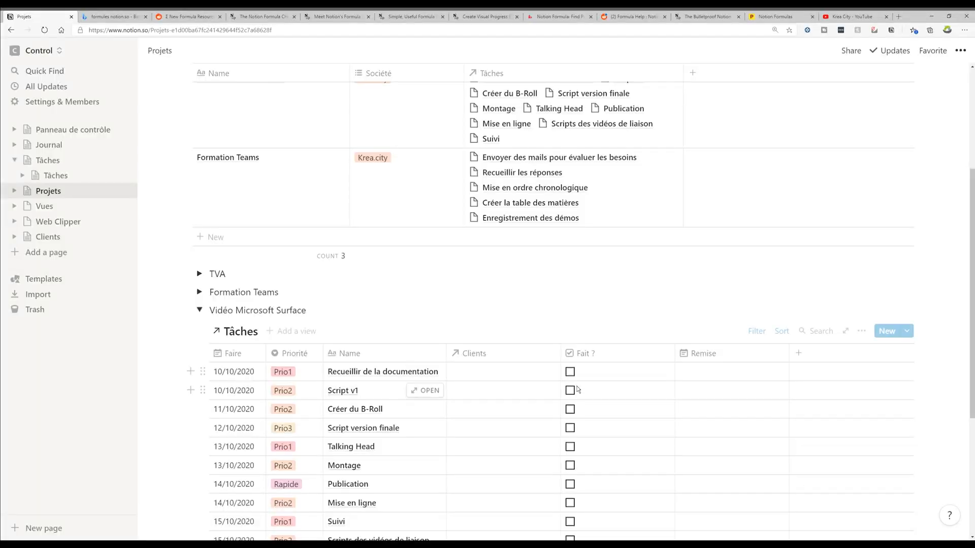
pyautogui.scroll(-2, 519, 426)
pyautogui.scroll(1, 519, 421)
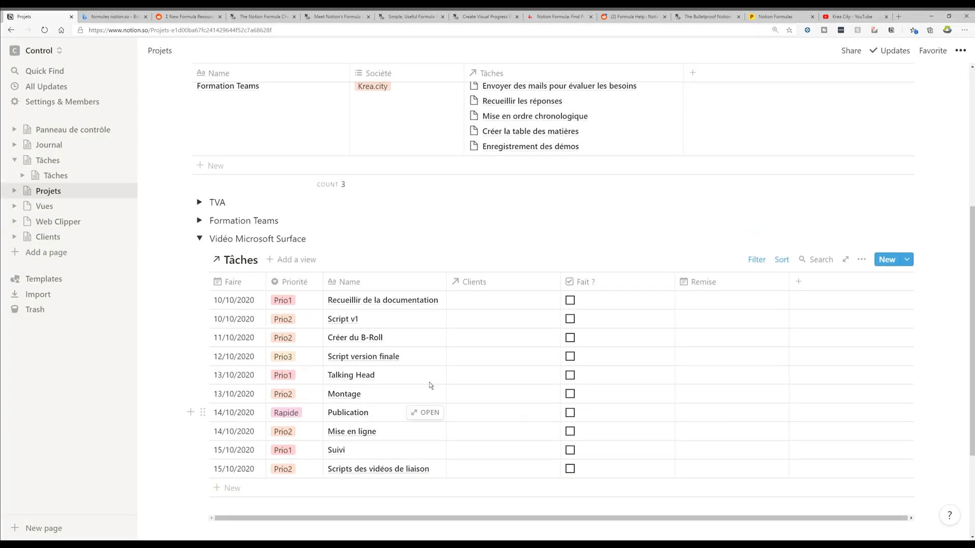
pyautogui.click(200, 238)
pyautogui.scroll(3, 186, 410)
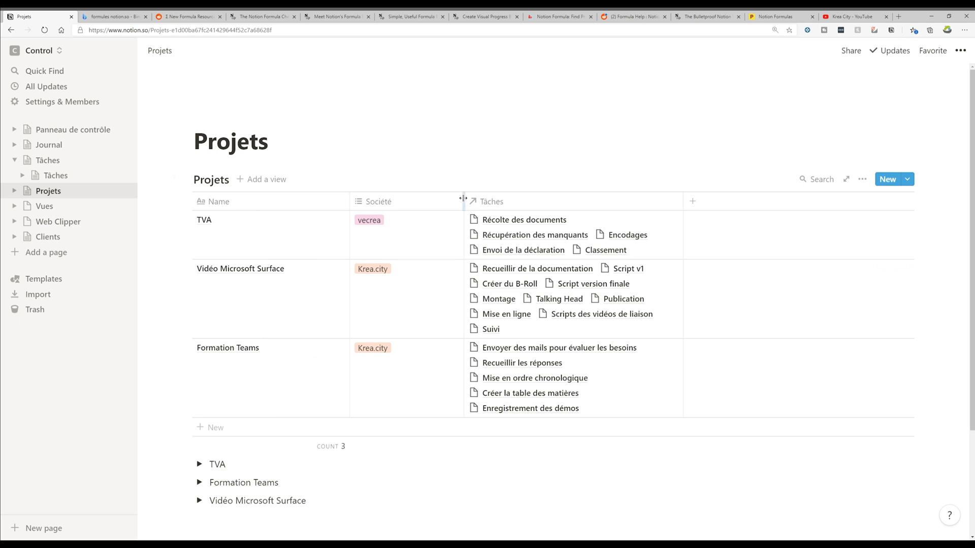
pyautogui.moveTo(463, 201); pyautogui.dragTo(416, 201)
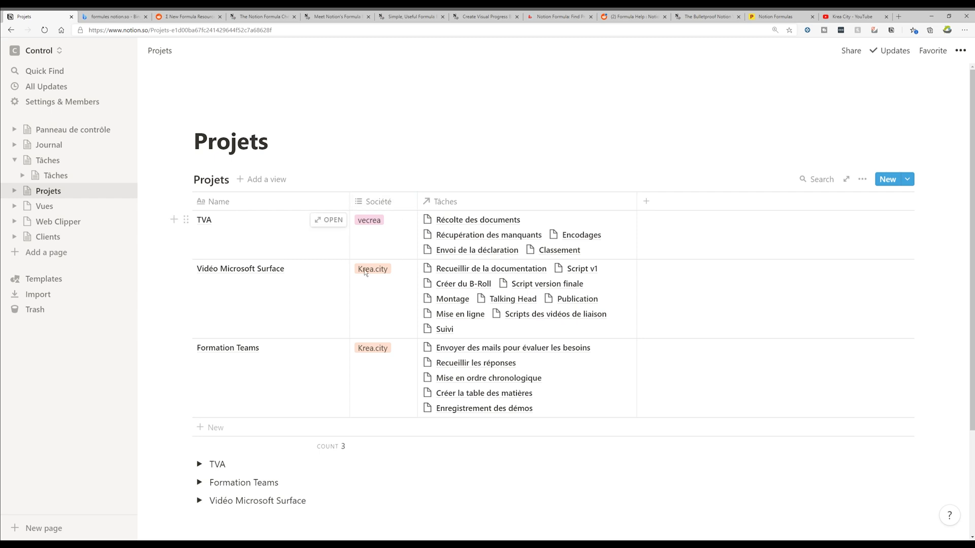
# Step: Open the TVA toggle below the Projets table to view its tasks, and close it
pyautogui.scroll(-1, 218, 446)
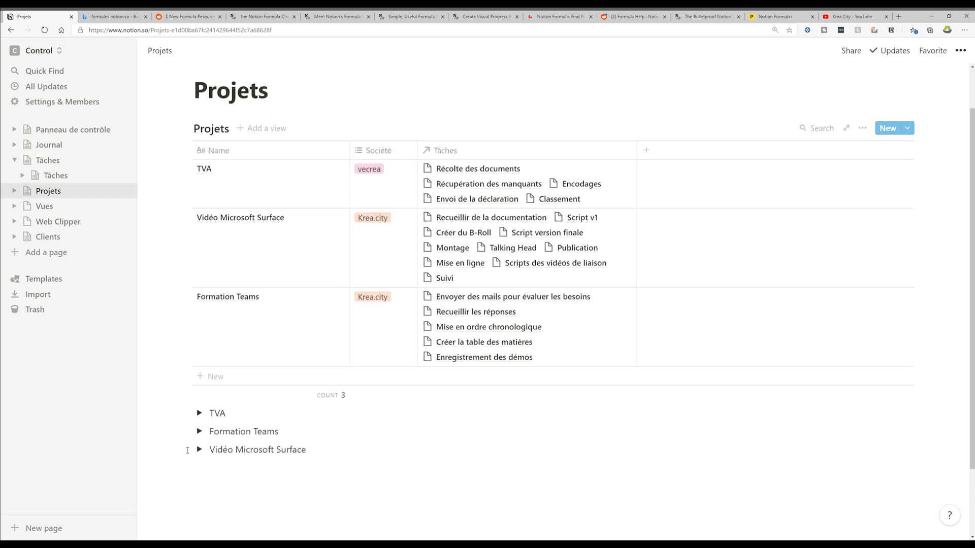
pyautogui.click(199, 393)
pyautogui.scroll(-2, 213, 276)
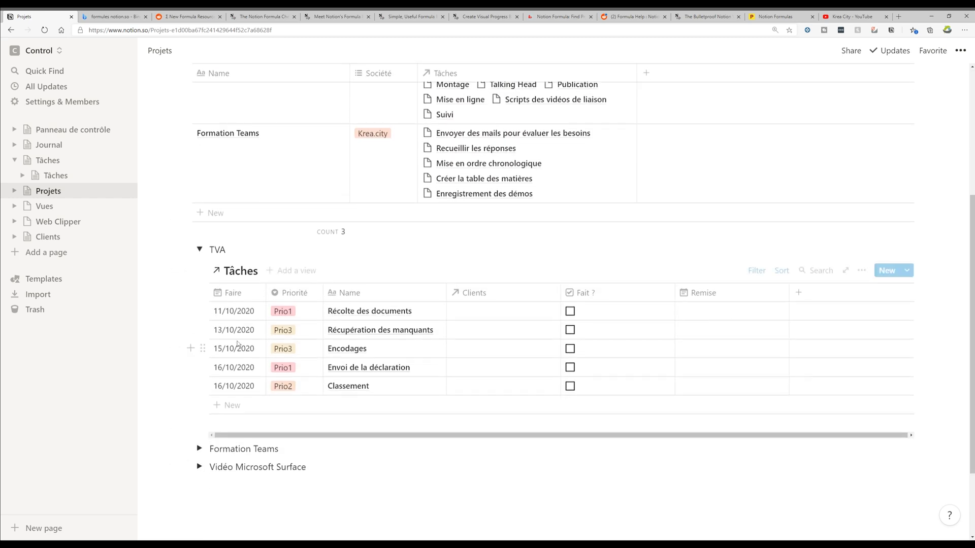
pyautogui.click(197, 251)
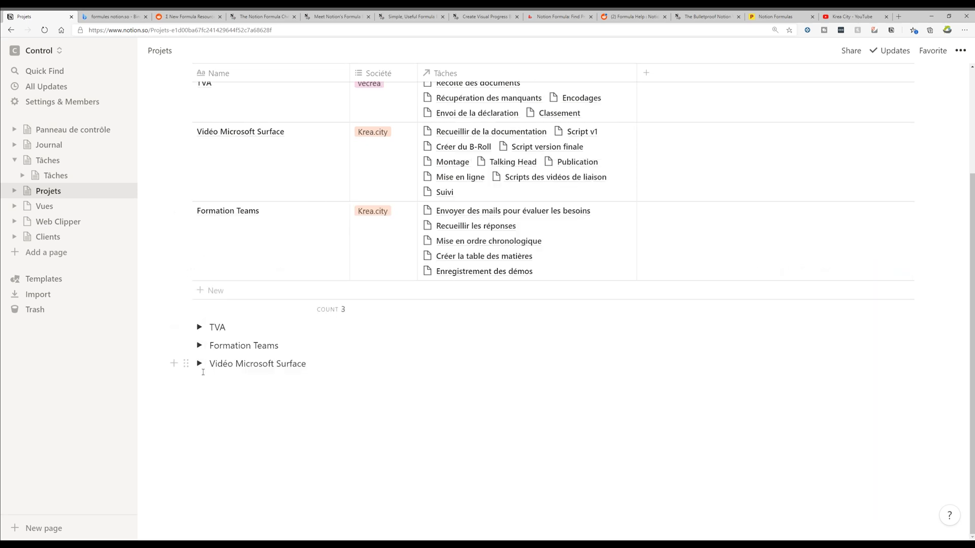
# Step: Add a new column of type Rollup to the Projets table, after the Tâches column
pyautogui.scroll(3, 203, 372)
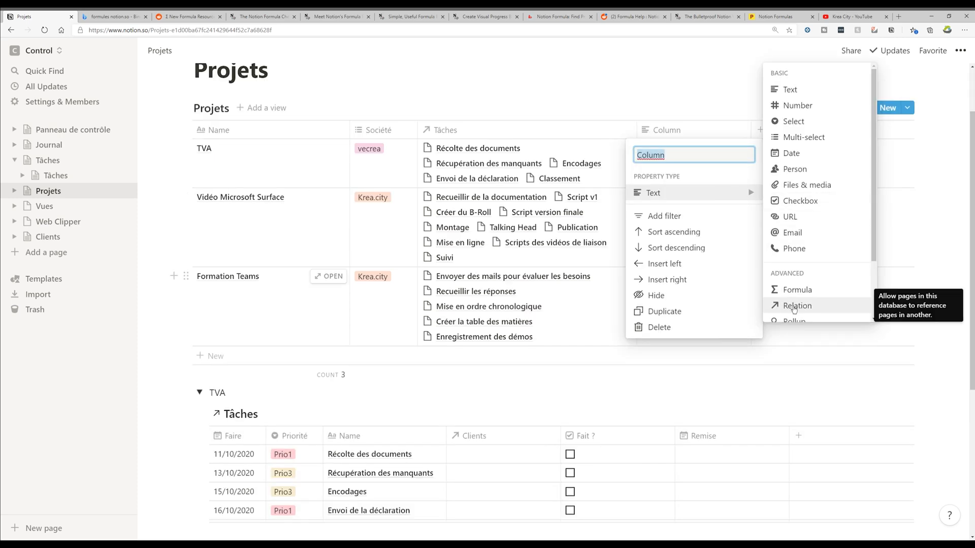
pyautogui.scroll(-1, 799, 295)
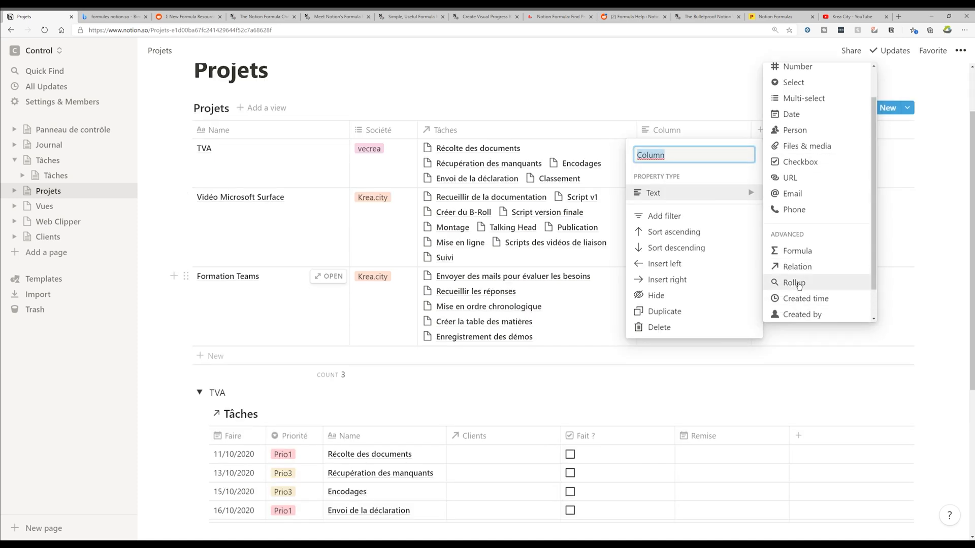
pyautogui.click(795, 283)
# Step: Configure the new rollup column with relation Tâches, property Fait ? and calculation Checked
pyautogui.click(680, 131)
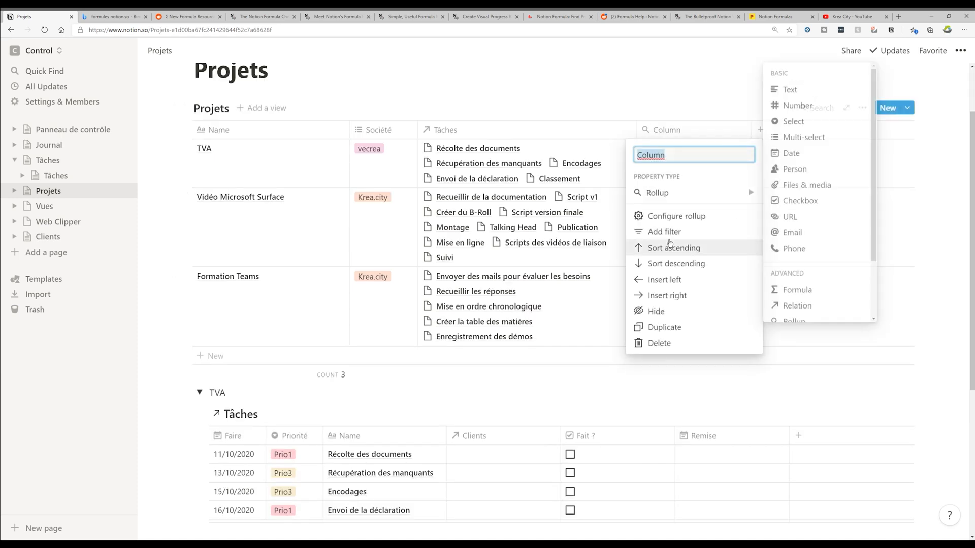
pyautogui.click(675, 217)
pyautogui.click(670, 217)
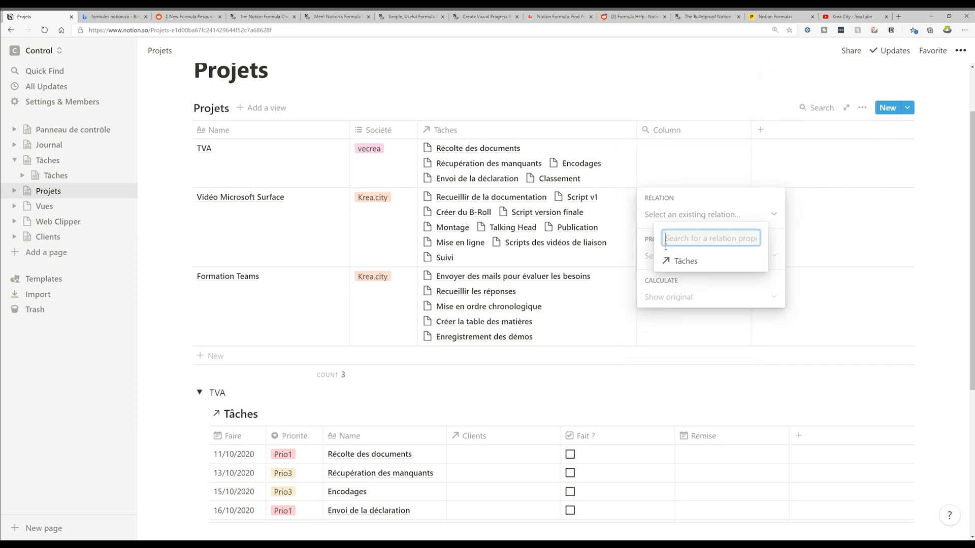
pyautogui.click(670, 261)
pyautogui.click(667, 256)
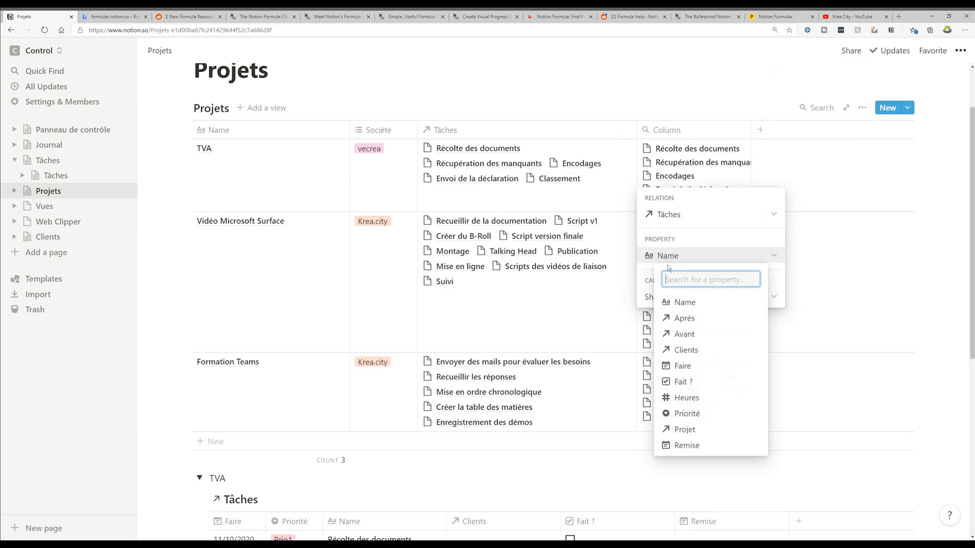
pyautogui.click(681, 386)
pyautogui.click(688, 298)
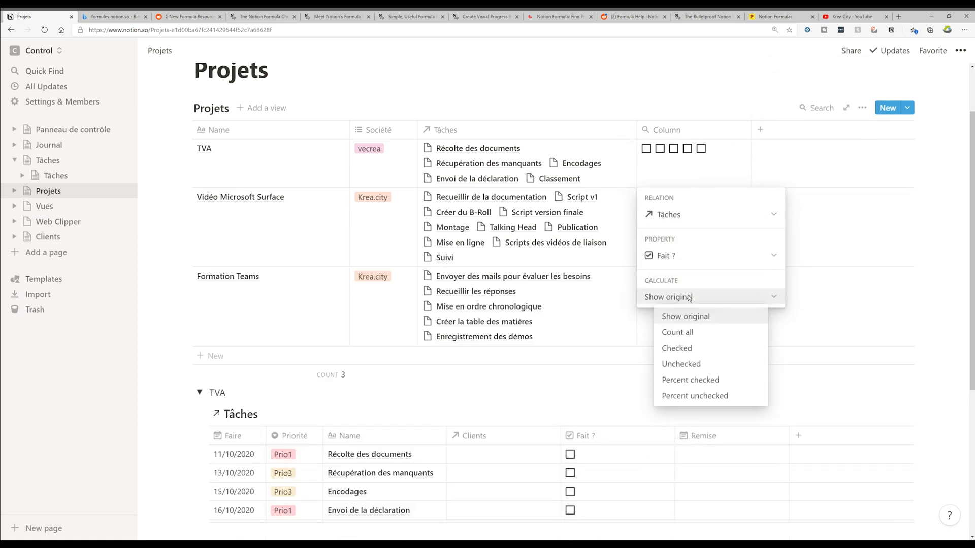
pyautogui.click(693, 353)
pyautogui.press('Escape')
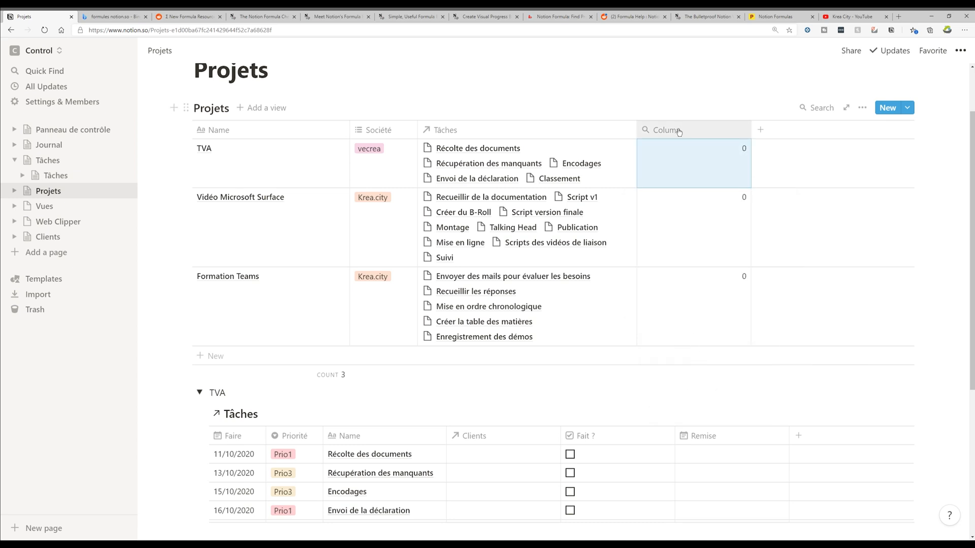
# Step: Rename the new rollup column of the Projets table to "Fait ?"
pyautogui.click(675, 129)
pyautogui.write('F')
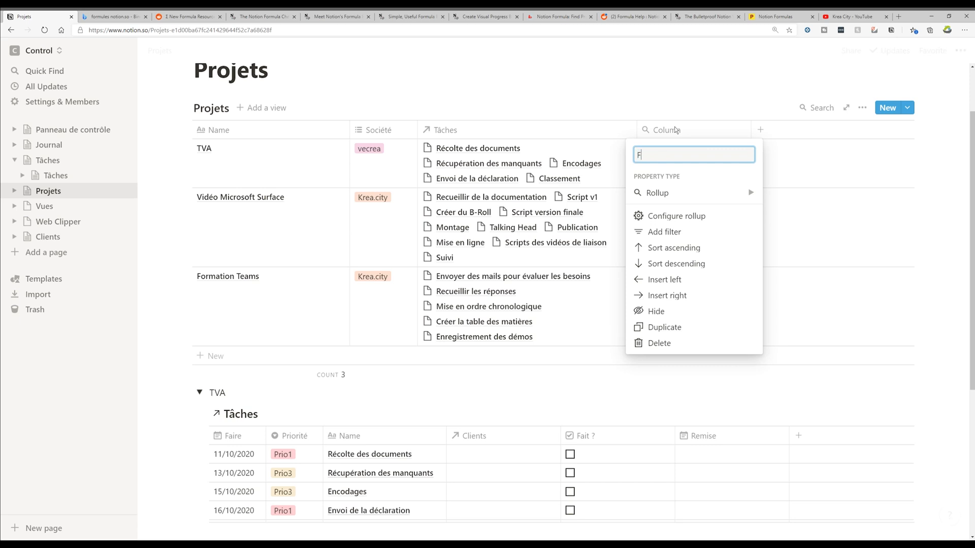
pyautogui.press('Return')
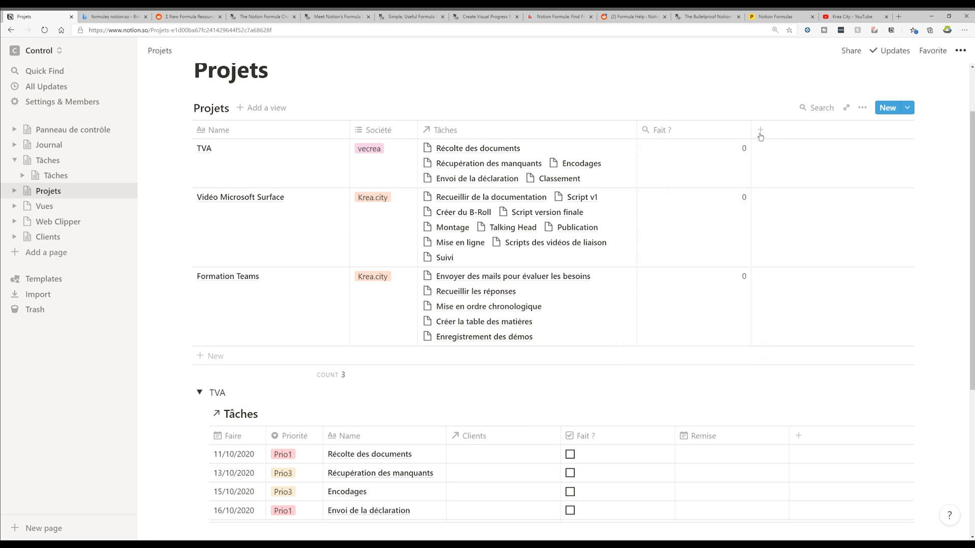
# Step: Add another column of type Rollup to the Projets table, after the Fait ? column
pyautogui.click(760, 129)
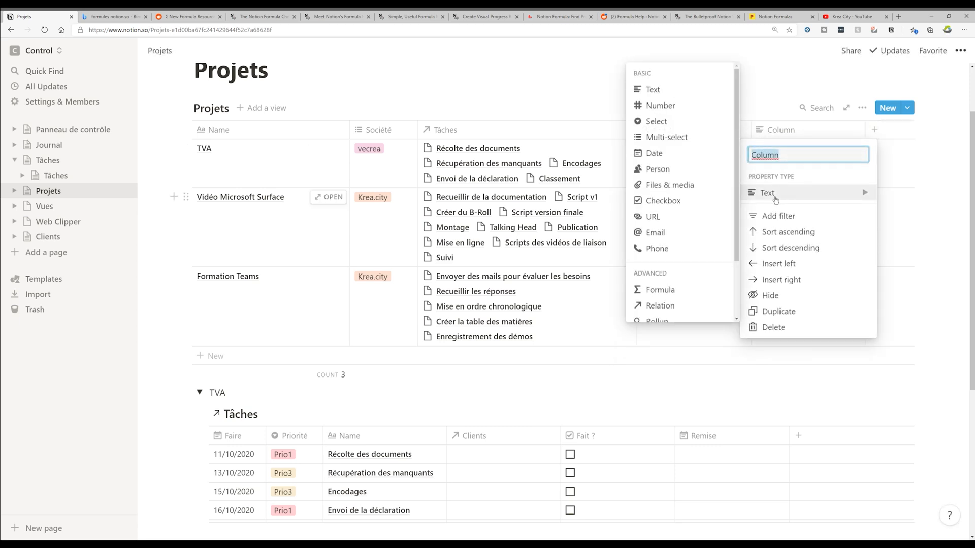
pyautogui.moveTo(786, 195)
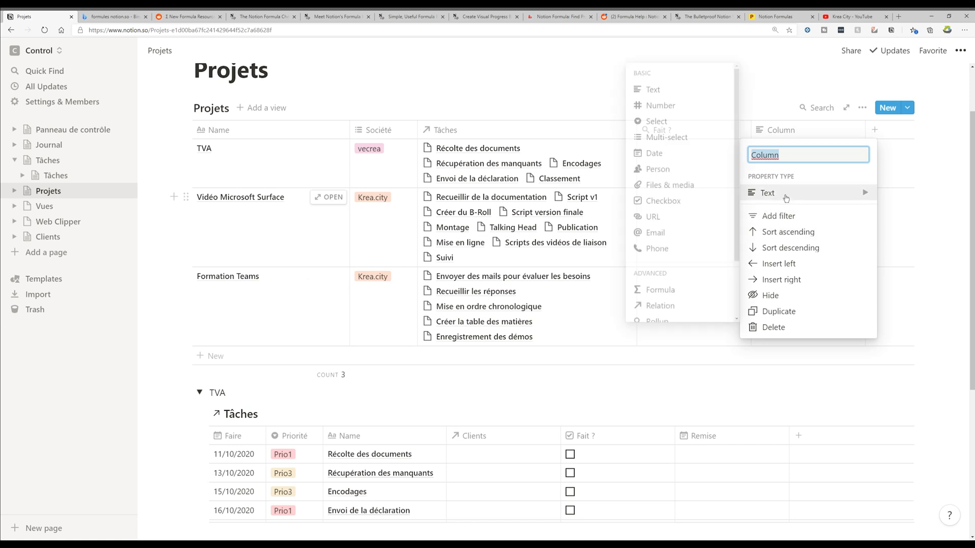
pyautogui.scroll(-1, 677, 287)
pyautogui.click(677, 280)
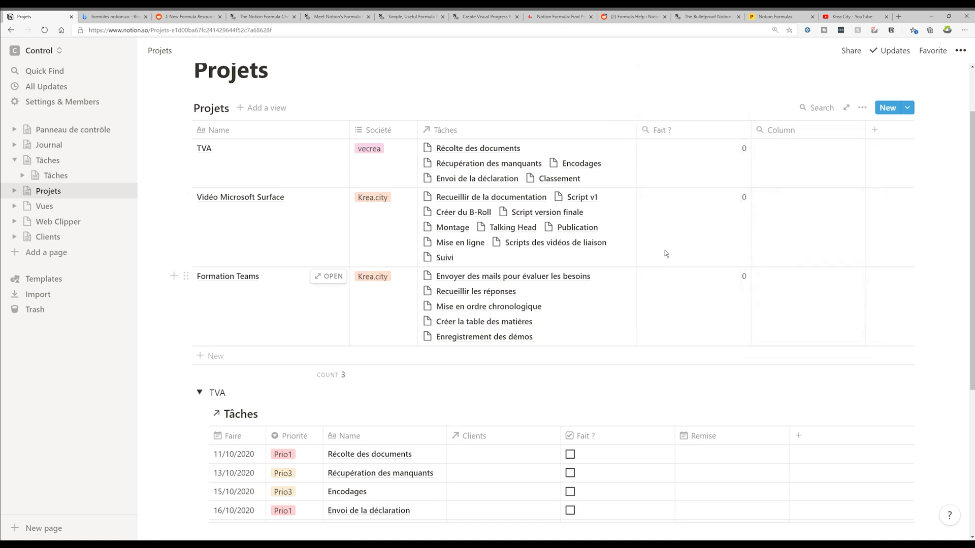
pyautogui.click(789, 134)
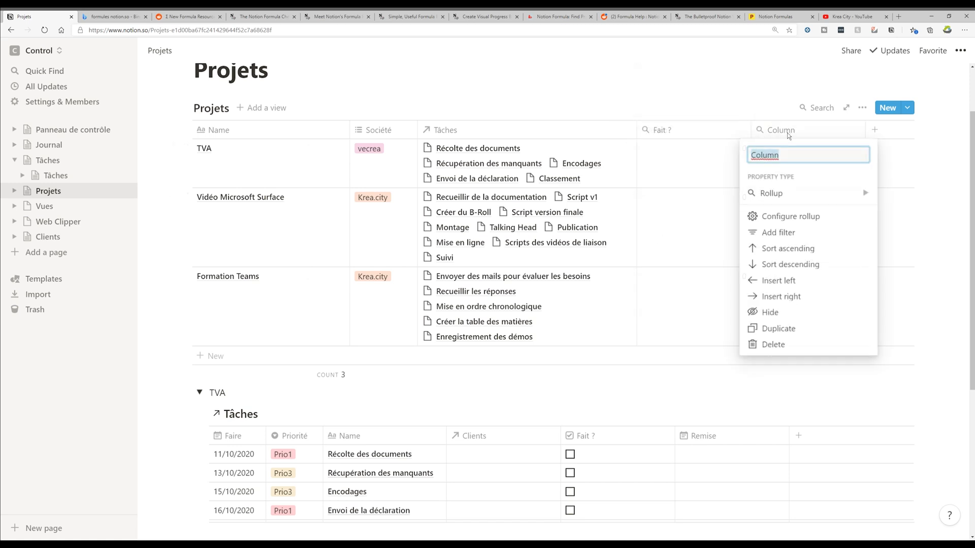
pyautogui.click(780, 218)
pyautogui.click(771, 182)
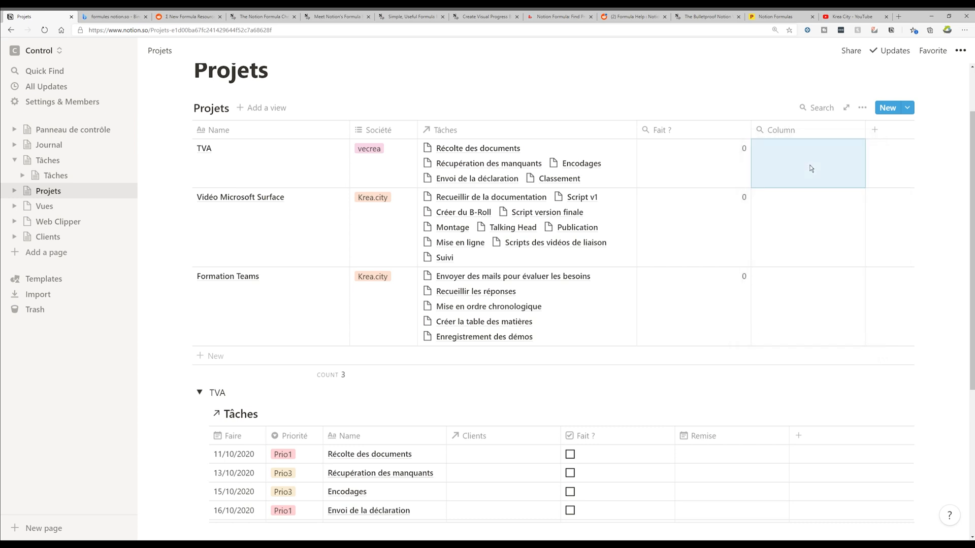
# Step: Configure the second rollup column with relation Tâches, property Fait ? and calculation Unchecked
pyautogui.click(804, 128)
pyautogui.click(785, 214)
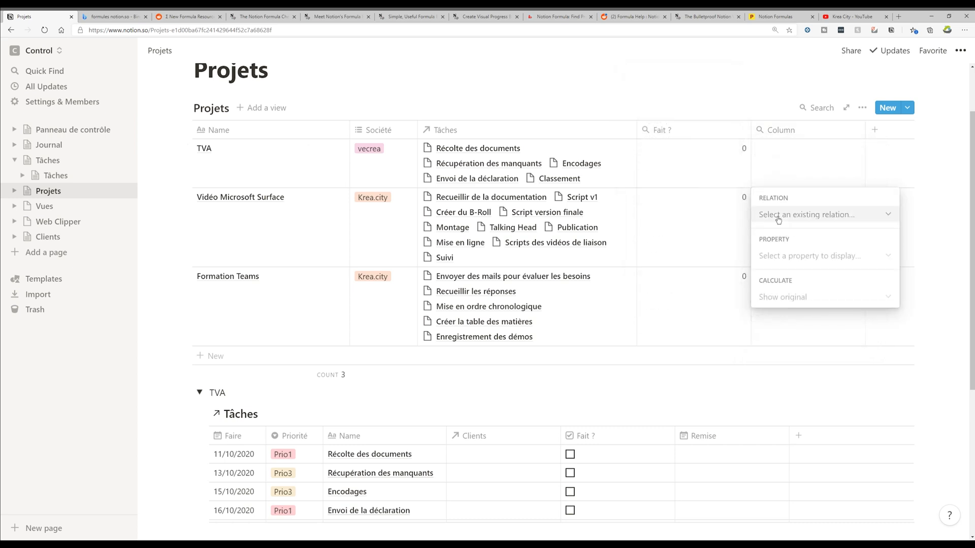
pyautogui.click(767, 218)
pyautogui.click(787, 260)
pyautogui.click(792, 254)
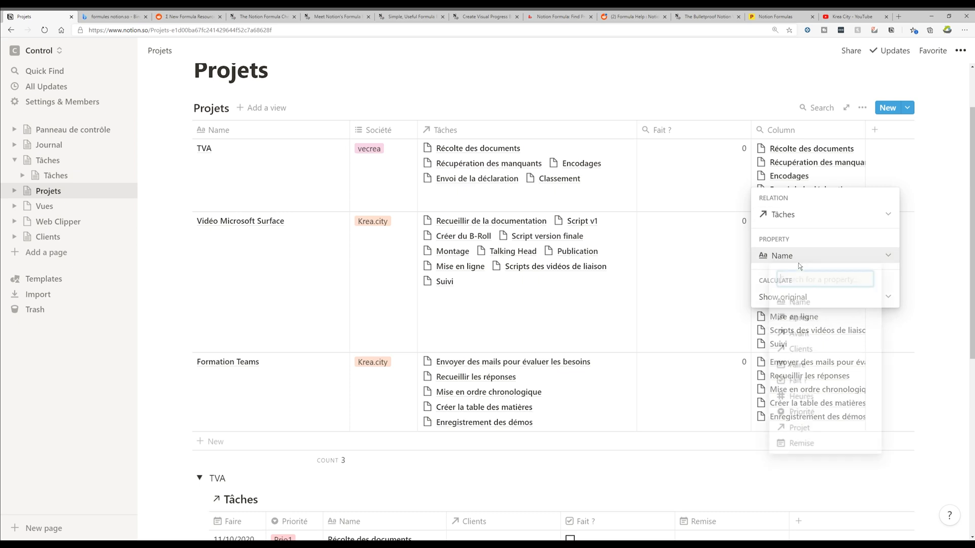
pyautogui.click(802, 380)
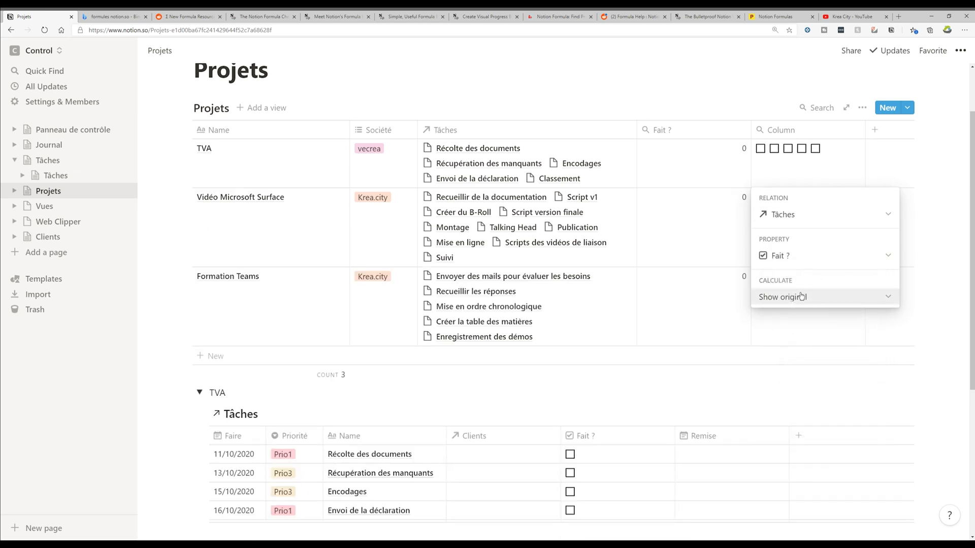
pyautogui.click(798, 297)
pyautogui.click(812, 365)
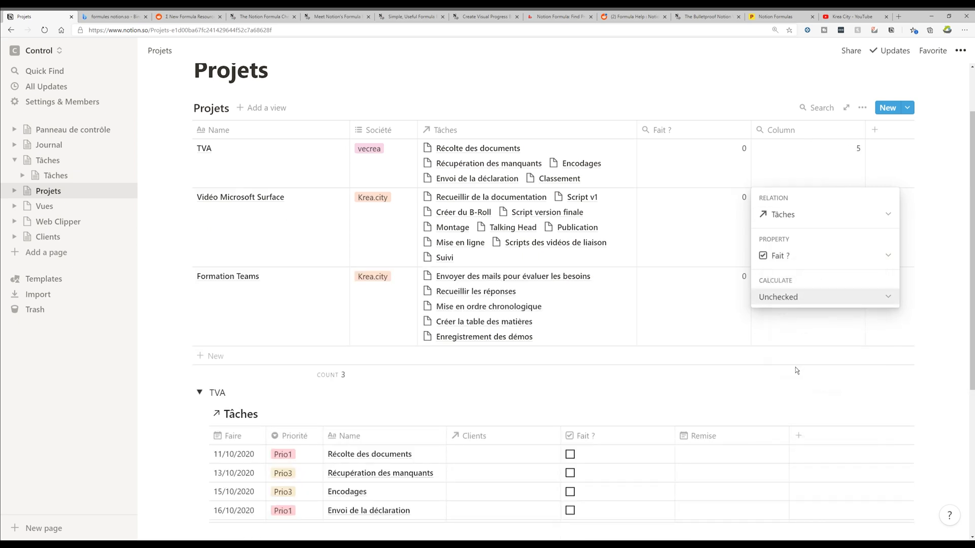
pyautogui.press('Escape')
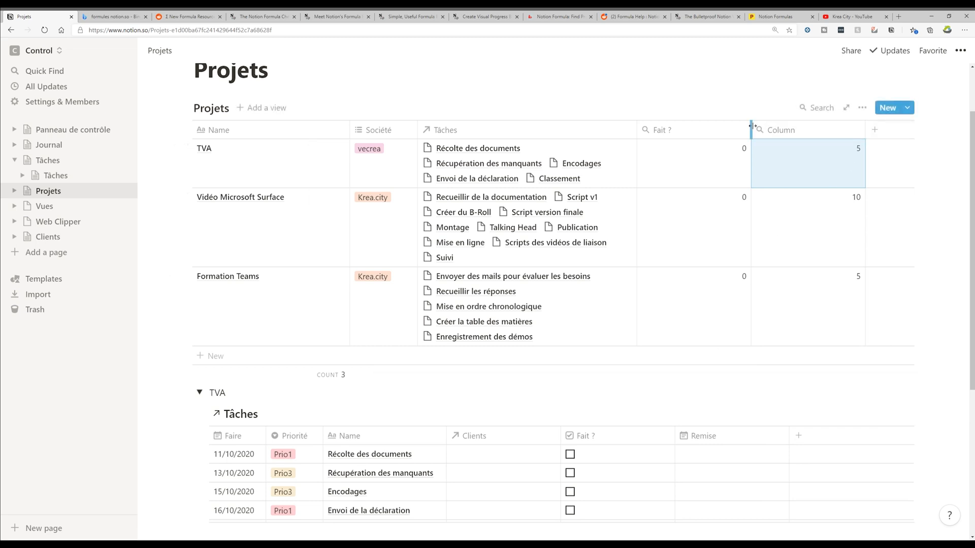
# Step: Rename the second rollup column to "A faire" and narrow both rollup columns of the Projets table
pyautogui.moveTo(750, 128); pyautogui.dragTo(695, 126)
pyautogui.click(721, 130)
pyautogui.write('A fau')
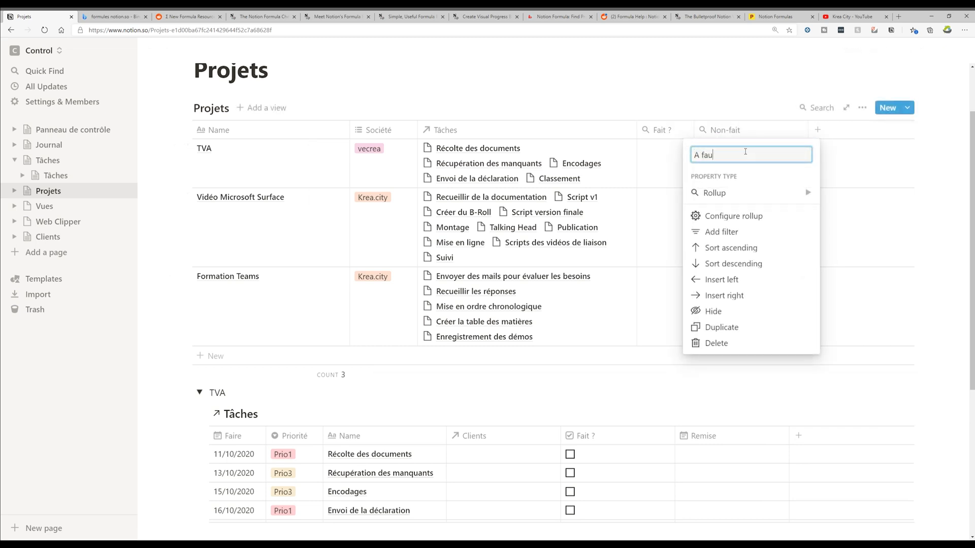
pyautogui.press('Return')
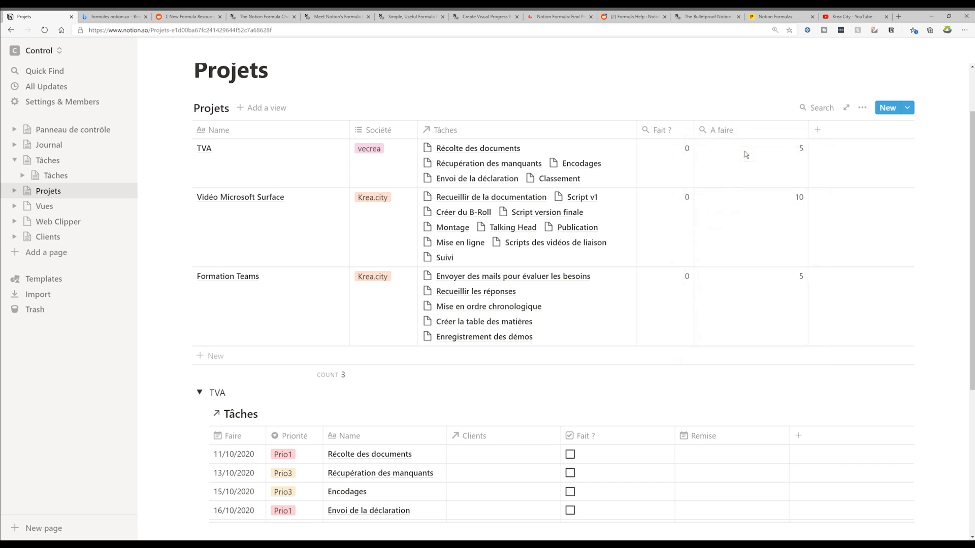
pyautogui.moveTo(807, 130); pyautogui.dragTo(751, 130)
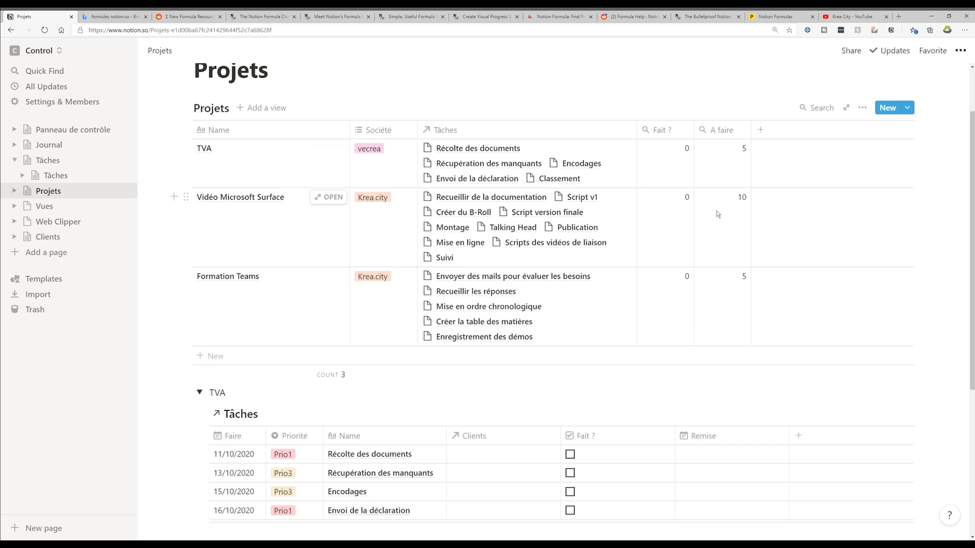
# Step: In the Tâches database, mark Recueillir de la documentation, Script v1, Récolte des documents and Recueillir les réponses as done
pyautogui.click(56, 175)
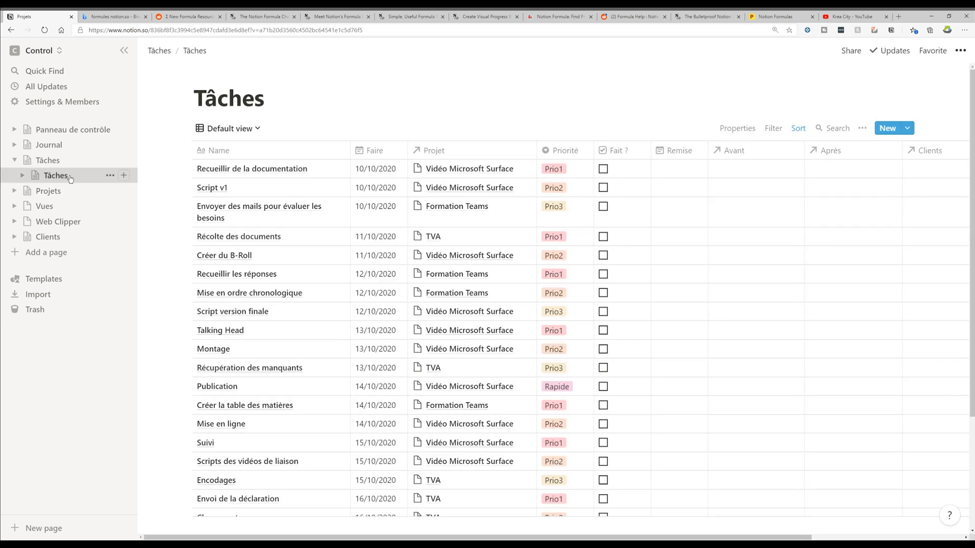
pyautogui.click(603, 168)
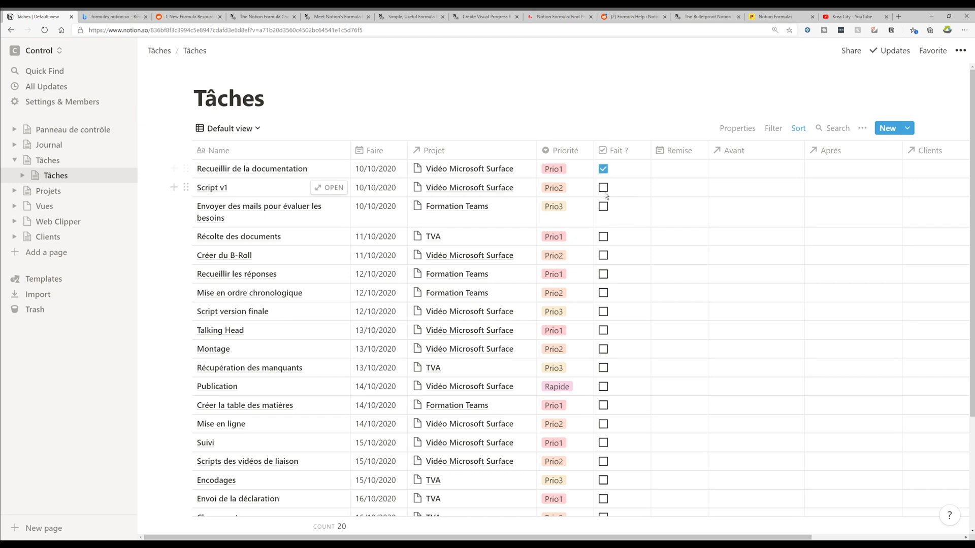
pyautogui.click(603, 187)
pyautogui.click(603, 237)
pyautogui.click(603, 274)
# Step: Mark the tasks Mise en ordre chronologique, Montage, Talking Head and Créer du B-Roll as done
pyautogui.click(603, 293)
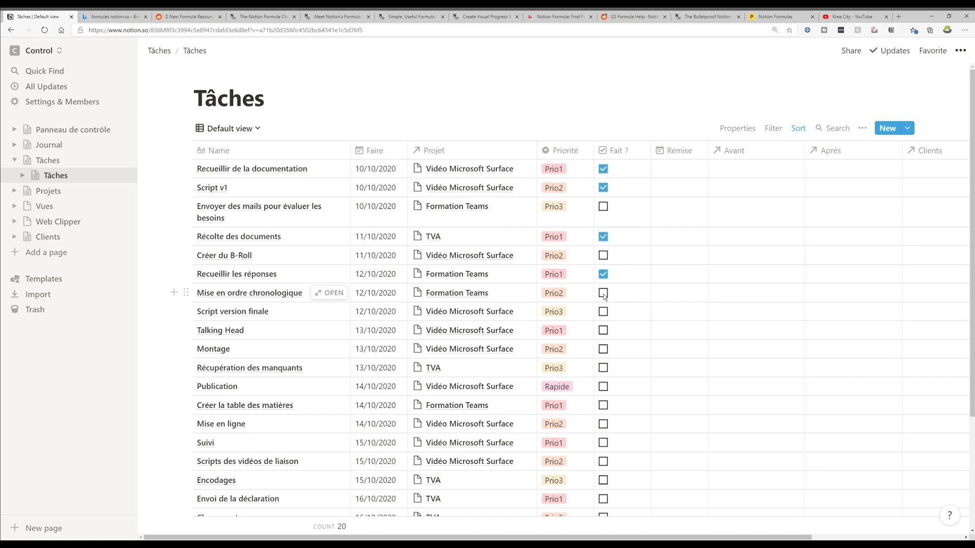
pyautogui.click(603, 350)
pyautogui.click(604, 331)
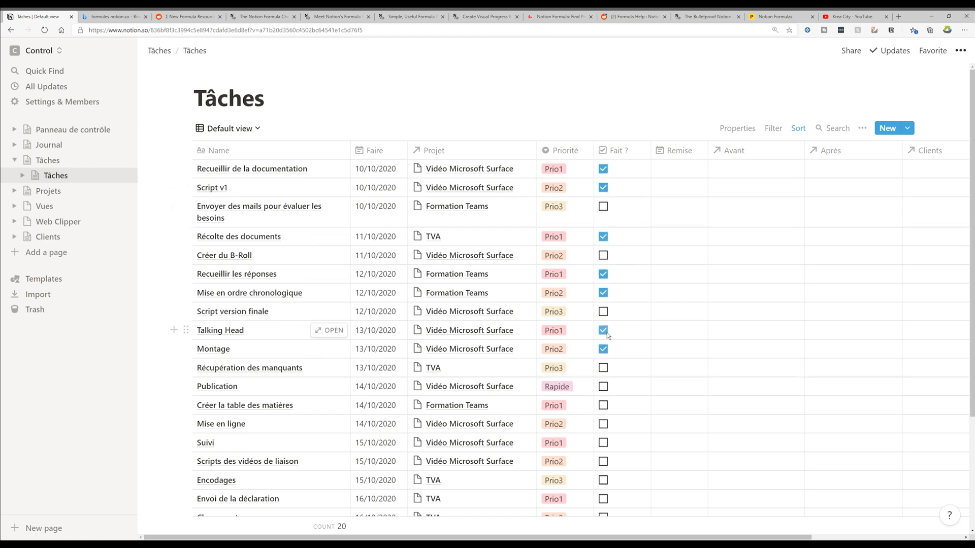
pyautogui.click(604, 255)
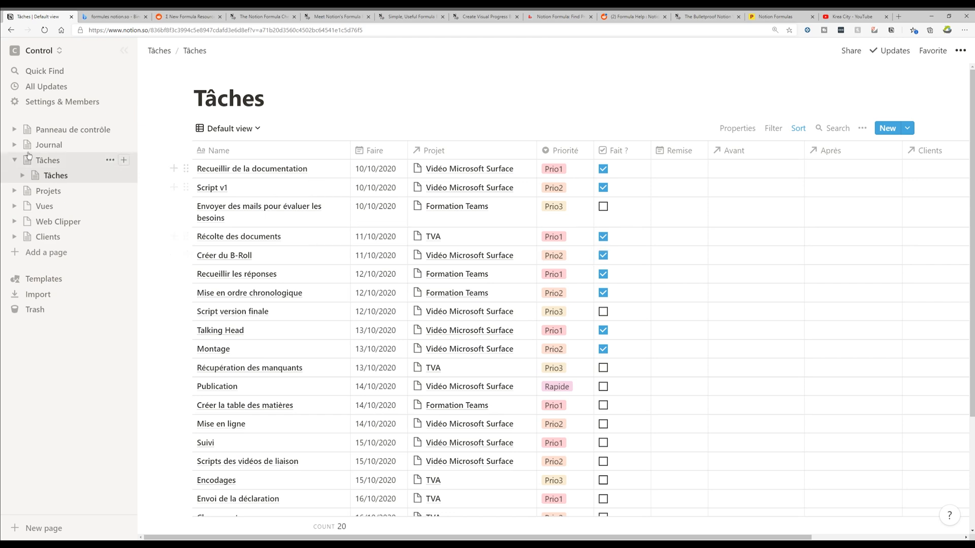
# Step: Return to the Projets page and add a column of type Formula after the A faire column
pyautogui.click(49, 191)
pyautogui.click(760, 201)
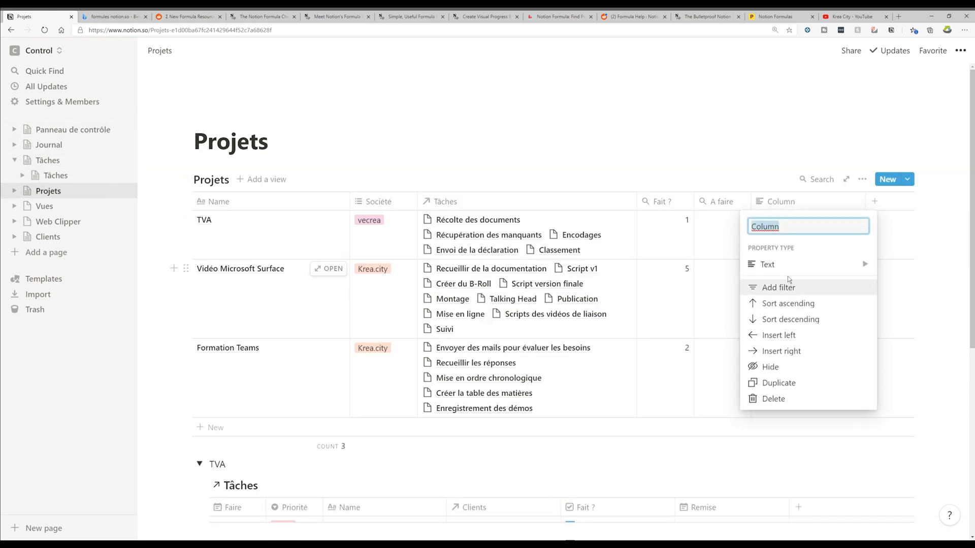
pyautogui.moveTo(793, 266)
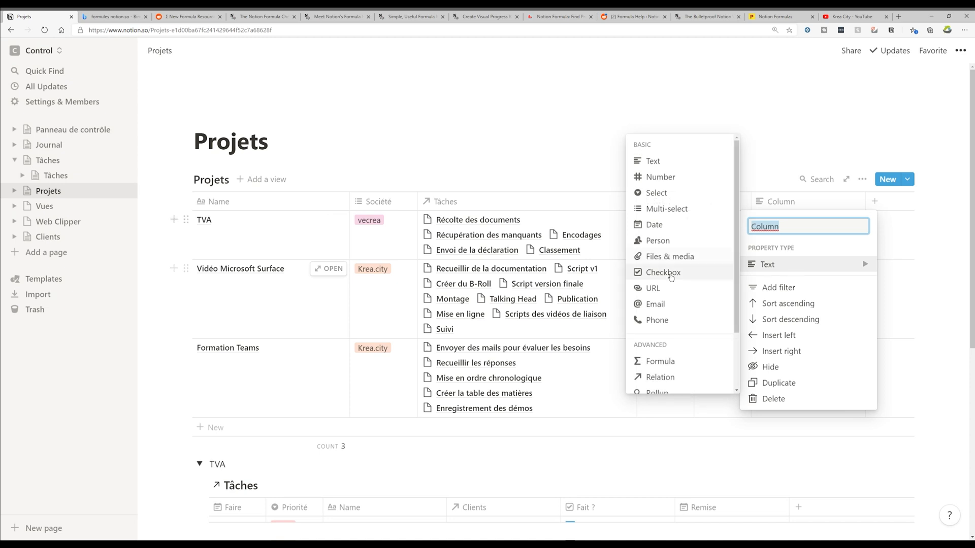
pyautogui.click(660, 361)
# Step: Enter prop("Fait ?")/(prop("A faire")+prop("Fait ?")) as the formula of the new column
pyautogui.click(782, 202)
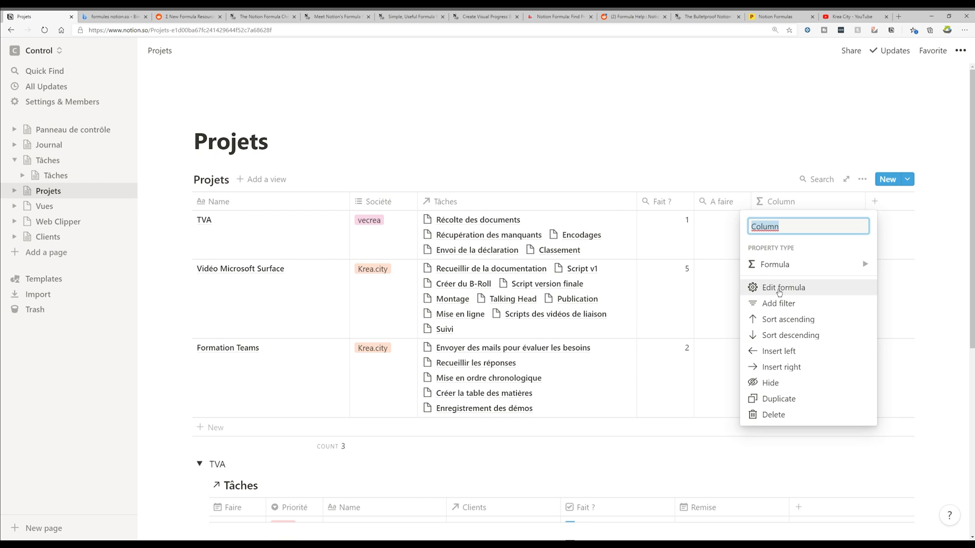
pyautogui.click(779, 290)
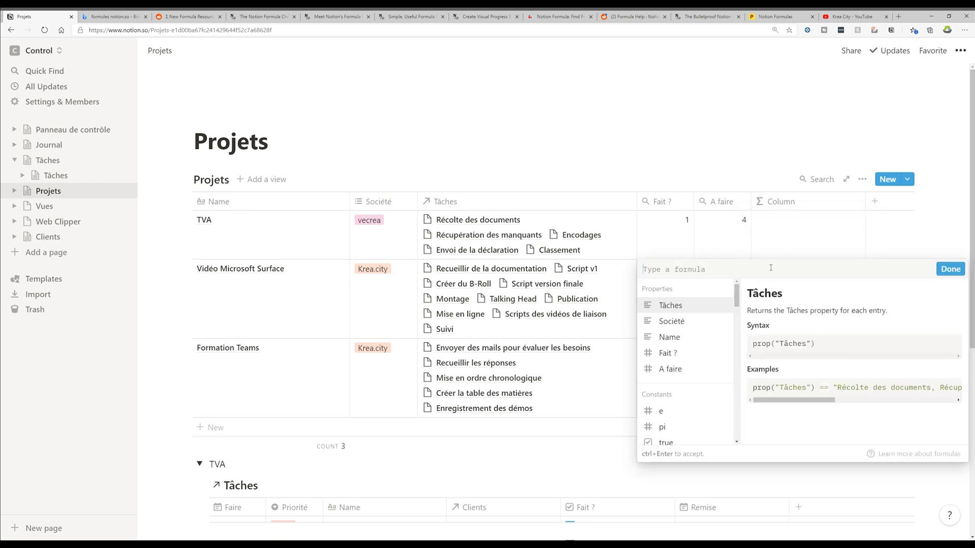
pyautogui.write('prop')
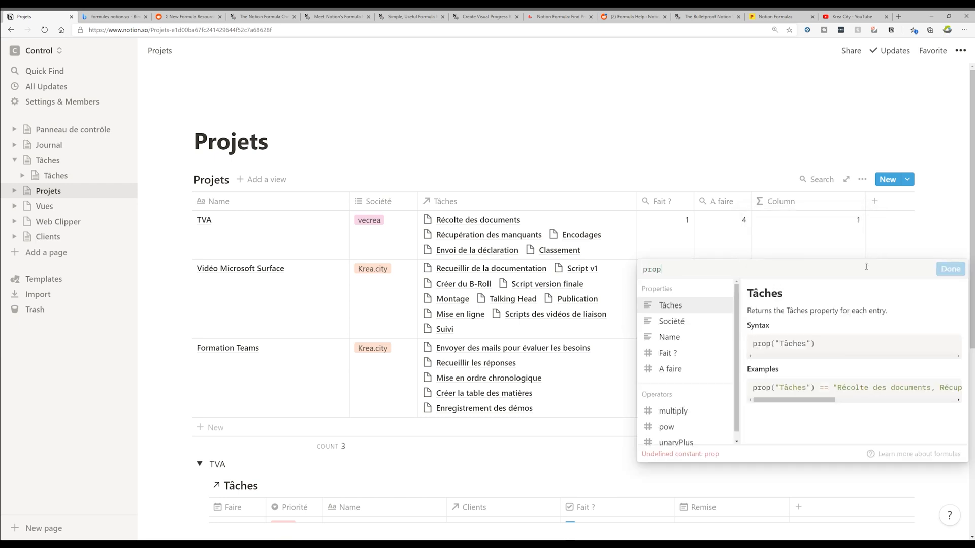
pyautogui.write("('")
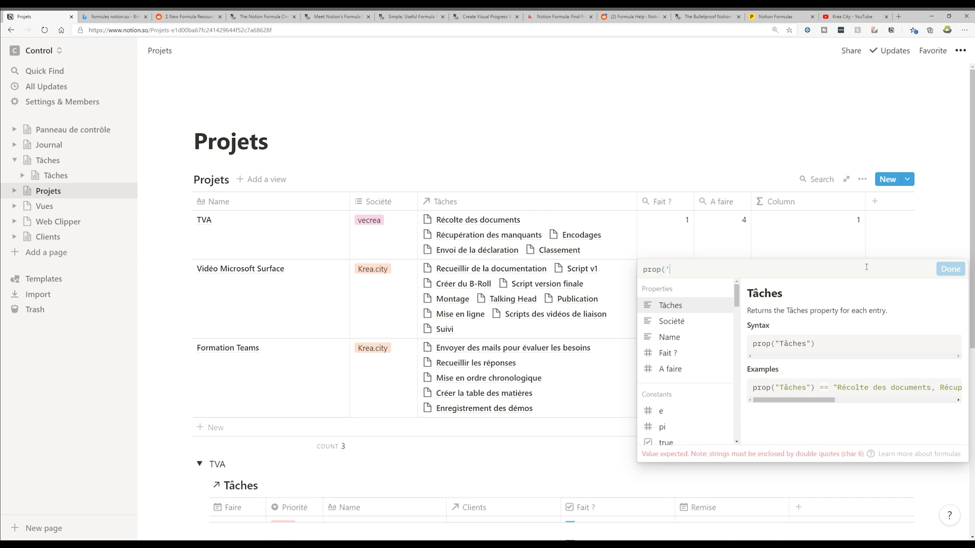
pyautogui.write('Fait ?"')
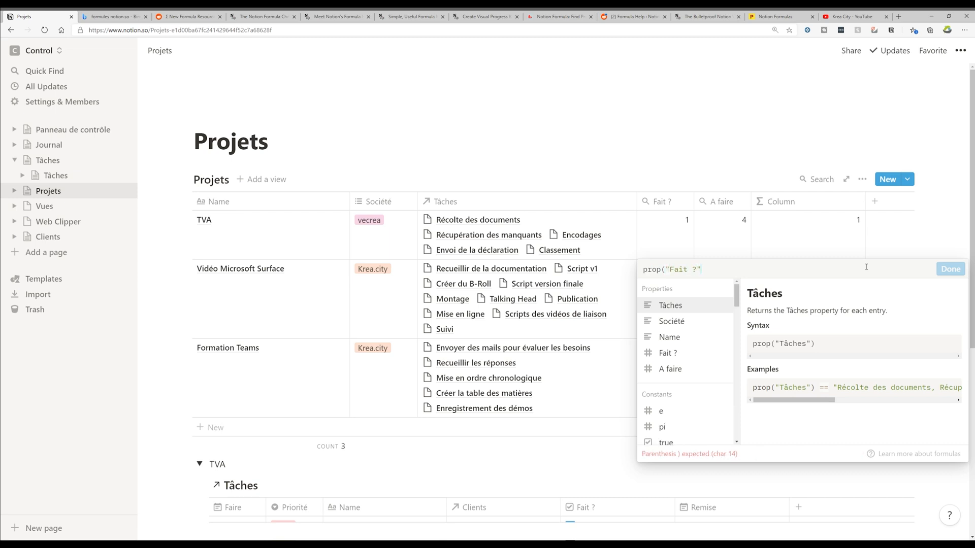
pyautogui.write(')/(prop("A faire")+')
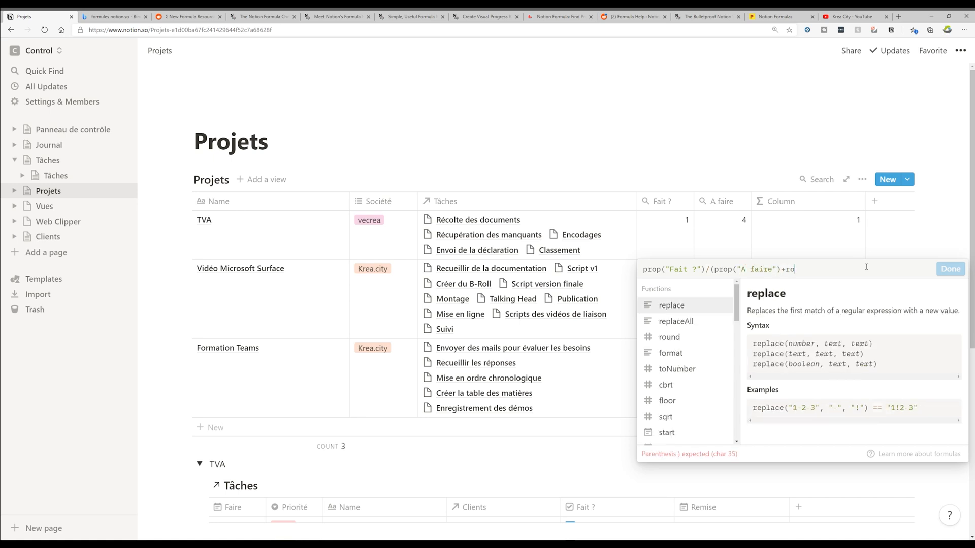
pyautogui.write('prop(')
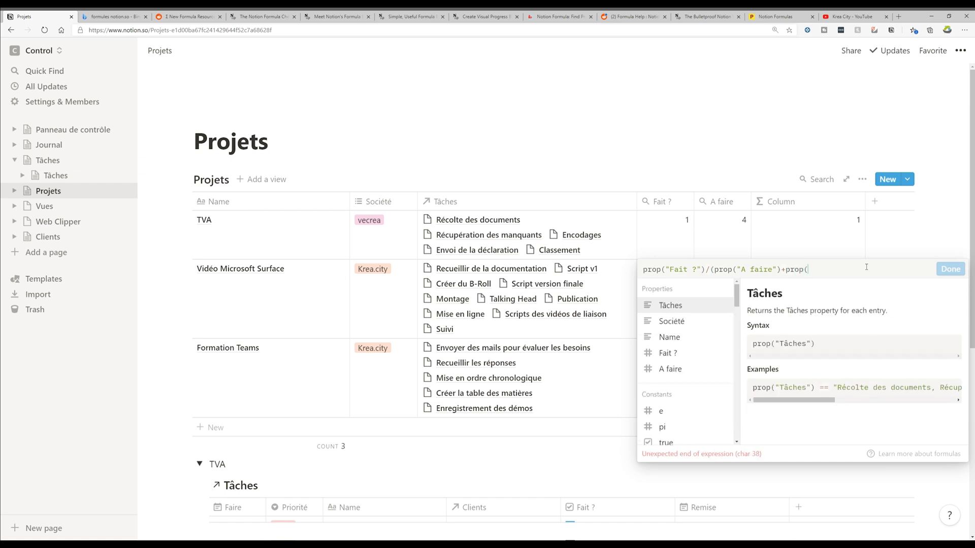
pyautogui.write('"Fait ?"))')
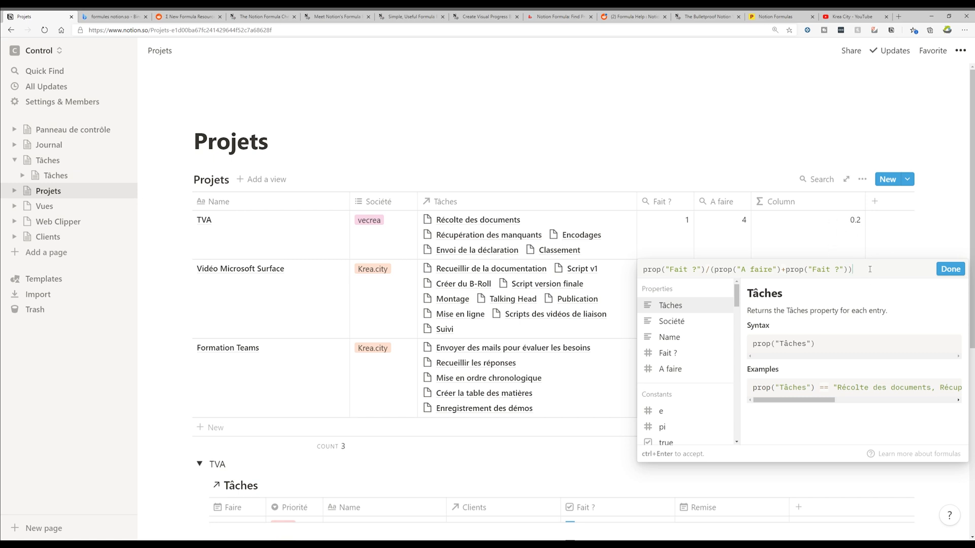
# Step: Wrap the new column's formula in format(), multiply the ratio by 100 and append the text " %"
pyautogui.click(643, 270)
pyautogui.write('format(')
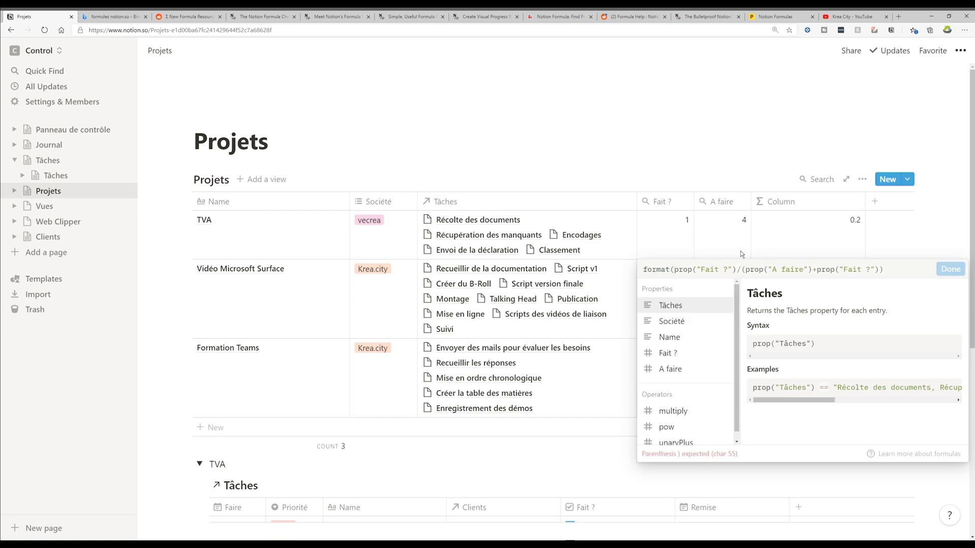
pyautogui.click(909, 274)
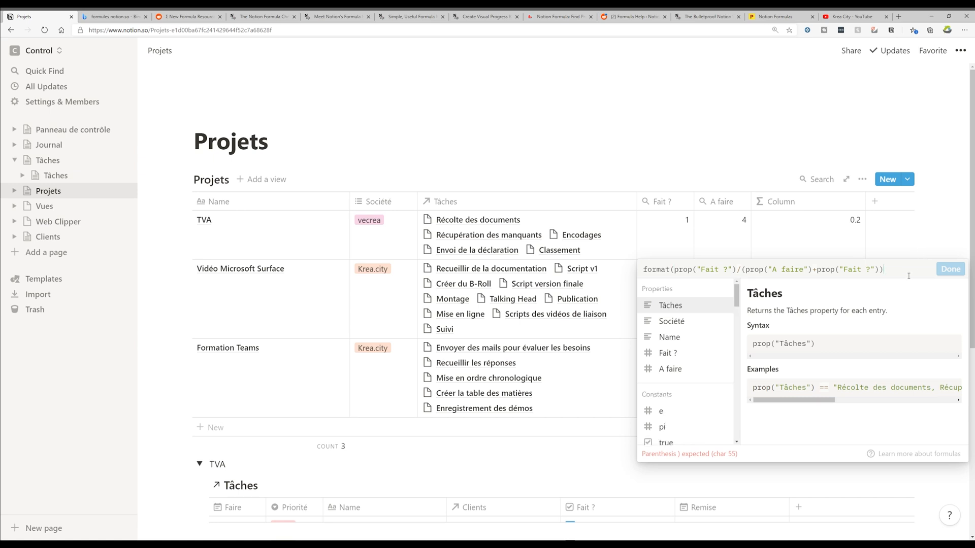
pyautogui.write('*100)')
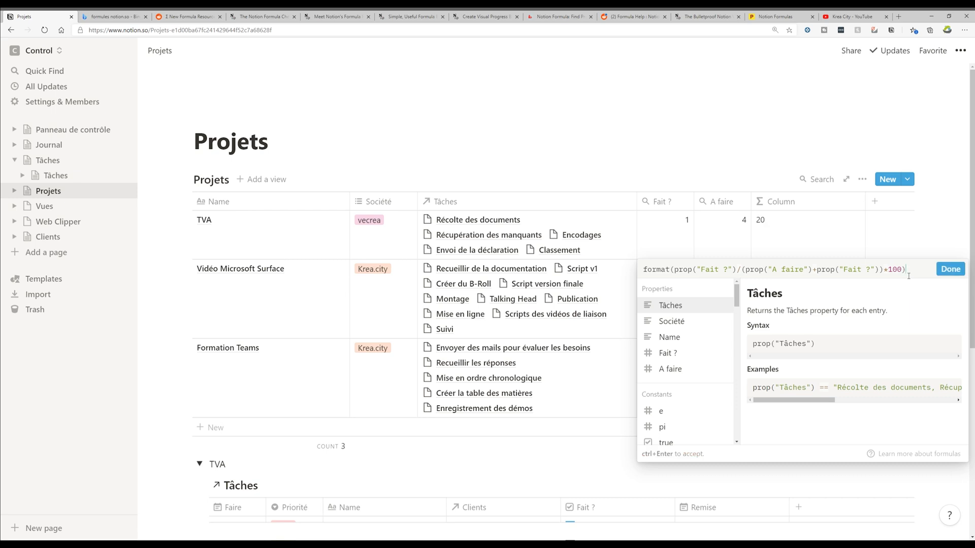
pyautogui.write(' + ')
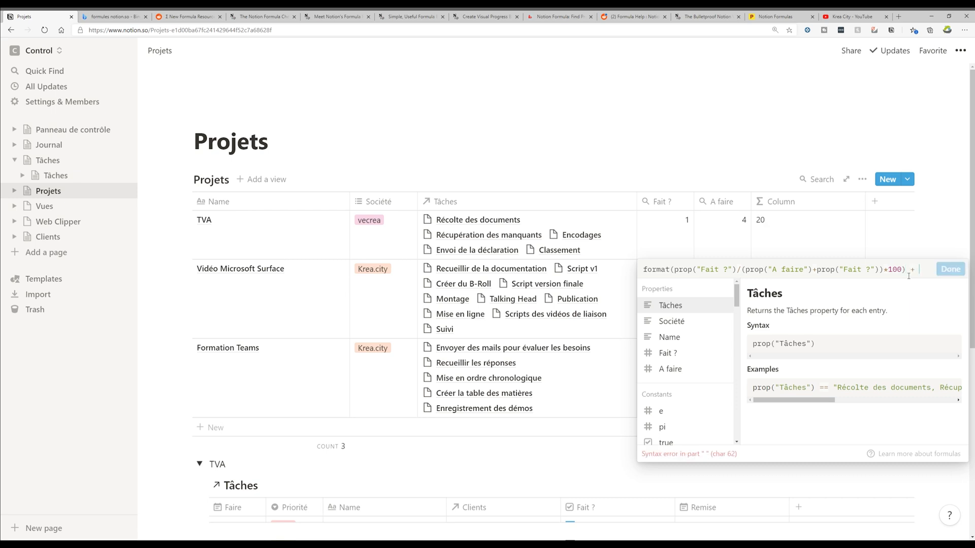
pyautogui.write('" /')
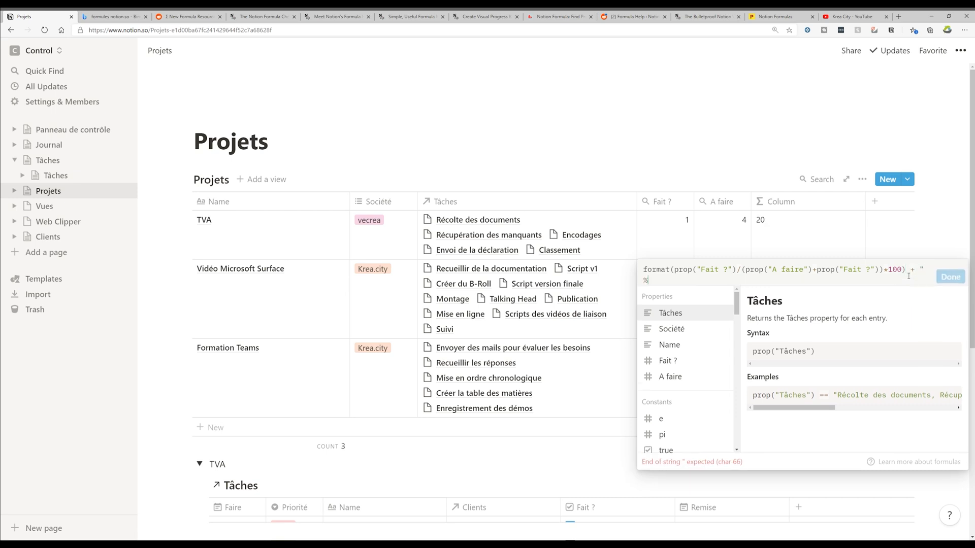
pyautogui.write('"')
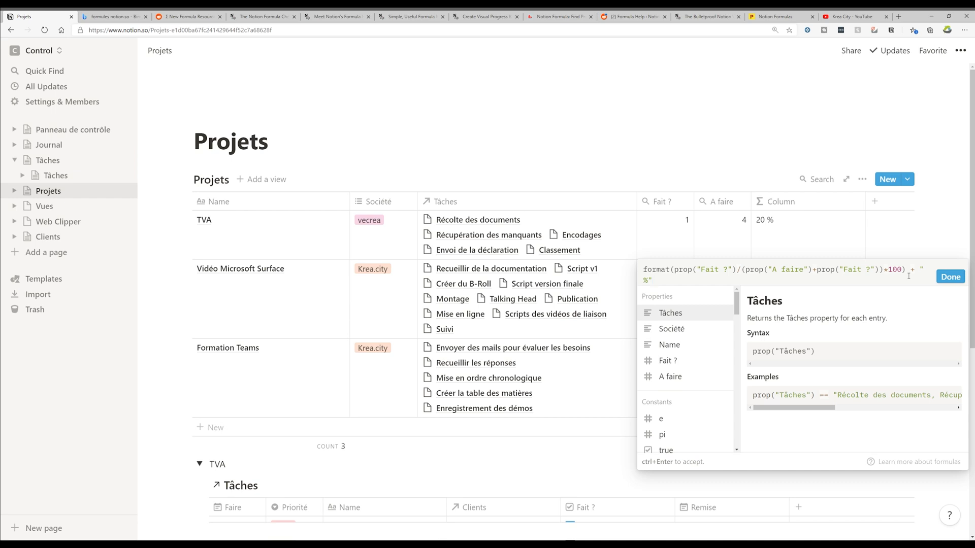
# Step: Replace the formula's suffix with "%", without the leading space, and accept the formula
pyautogui.press('BackSpace')
pyautogui.press('BackSpace')
pyautogui.press('BackSpace')
pyautogui.write('%')
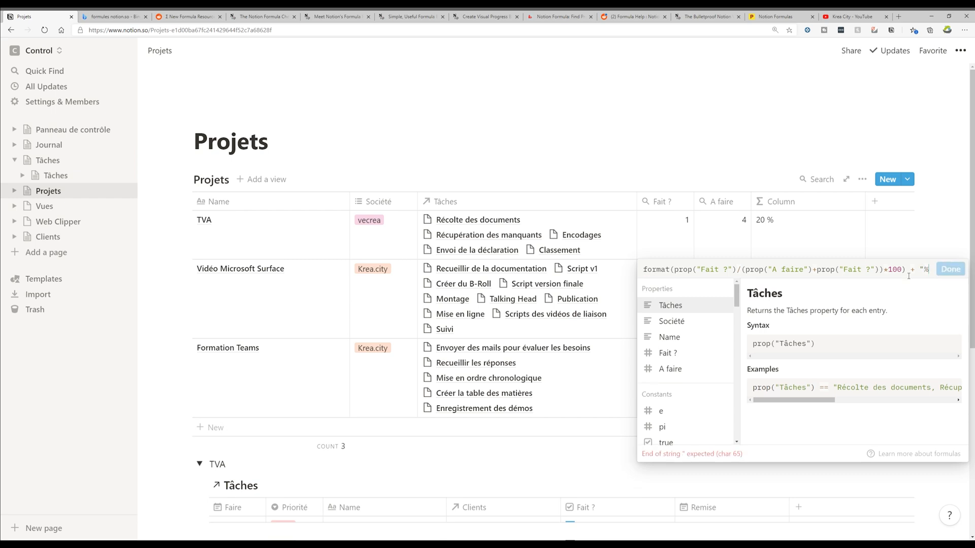
pyautogui.write('"')
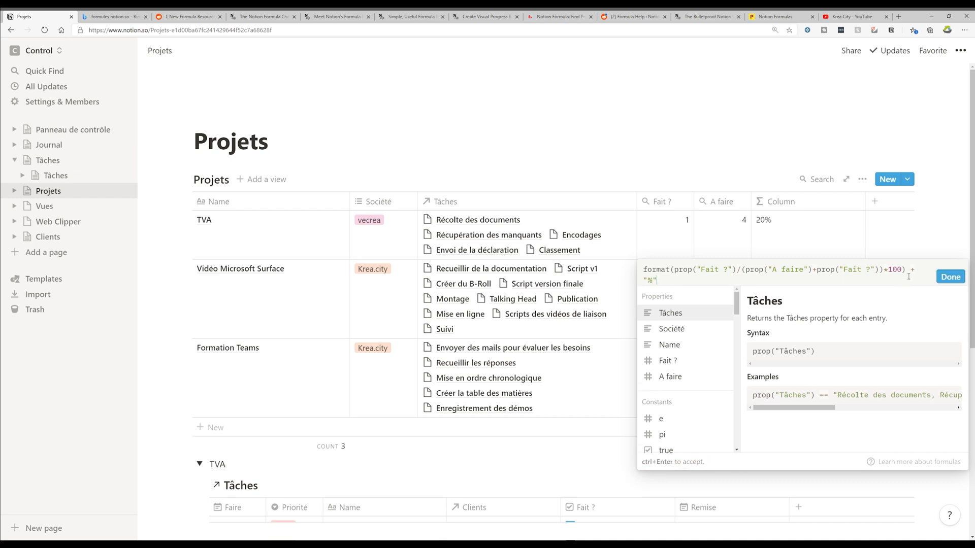
pyautogui.click(949, 277)
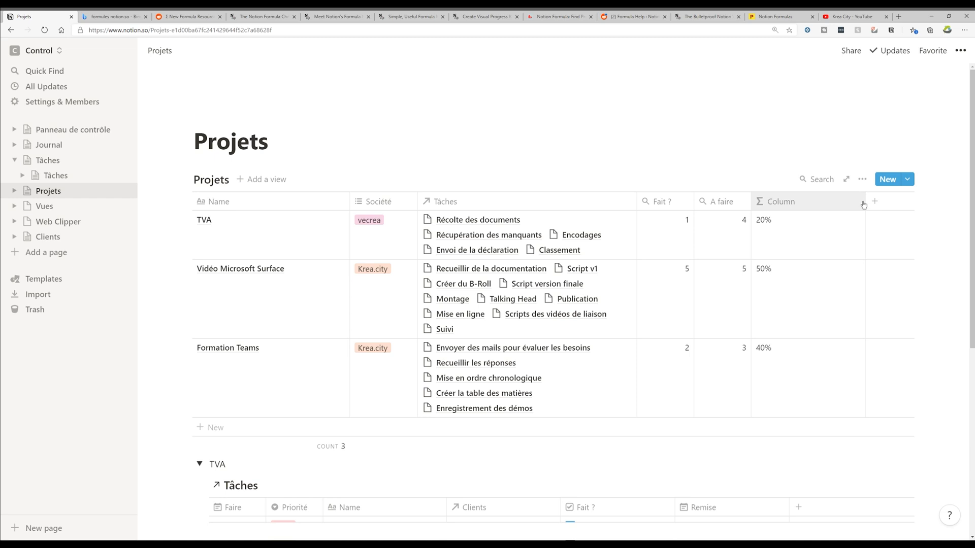
# Step: Narrow the percentage formula column to fit its values and rename it Progrès %
pyautogui.moveTo(865, 202); pyautogui.dragTo(809, 202)
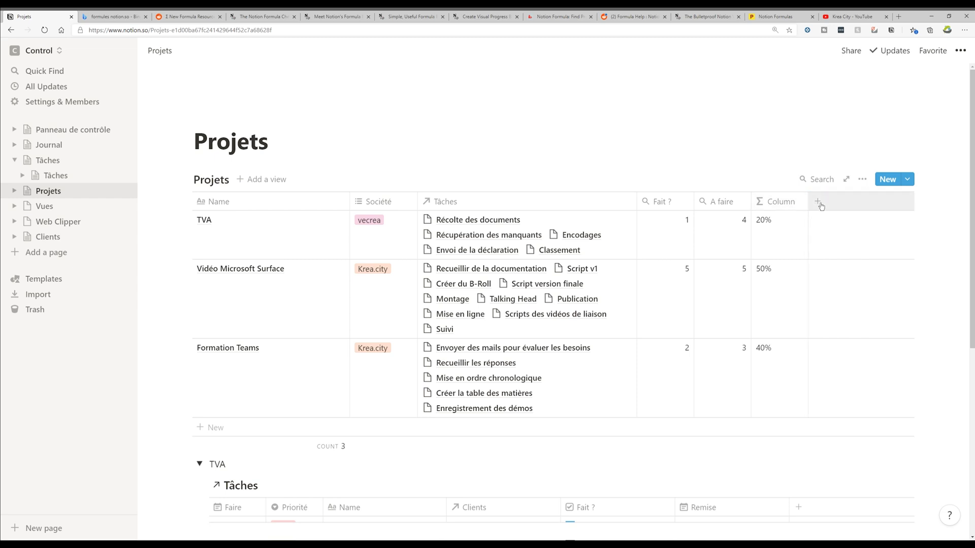
pyautogui.click(792, 205)
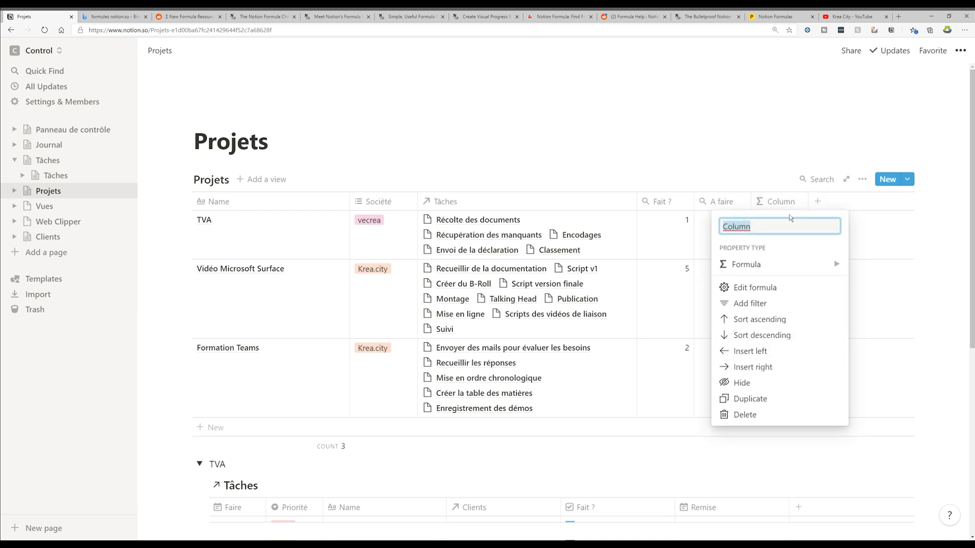
pyautogui.write('Progrès %')
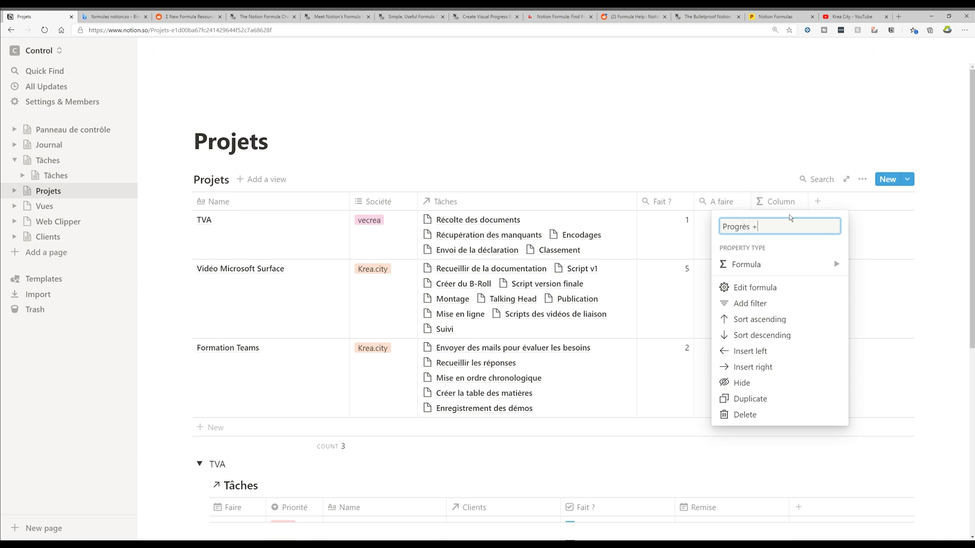
pyautogui.click(756, 149)
# Step: Add a Formula column after Progrès %, paste the copied ten-star slice() progress formula with its percentage suffix, and name the column Progrès
pyautogui.click(815, 202)
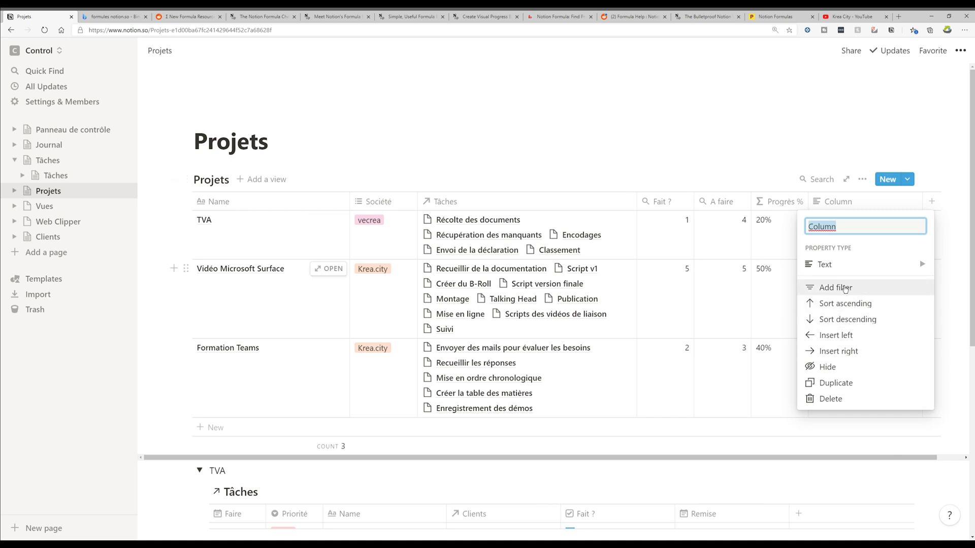
pyautogui.click(826, 268)
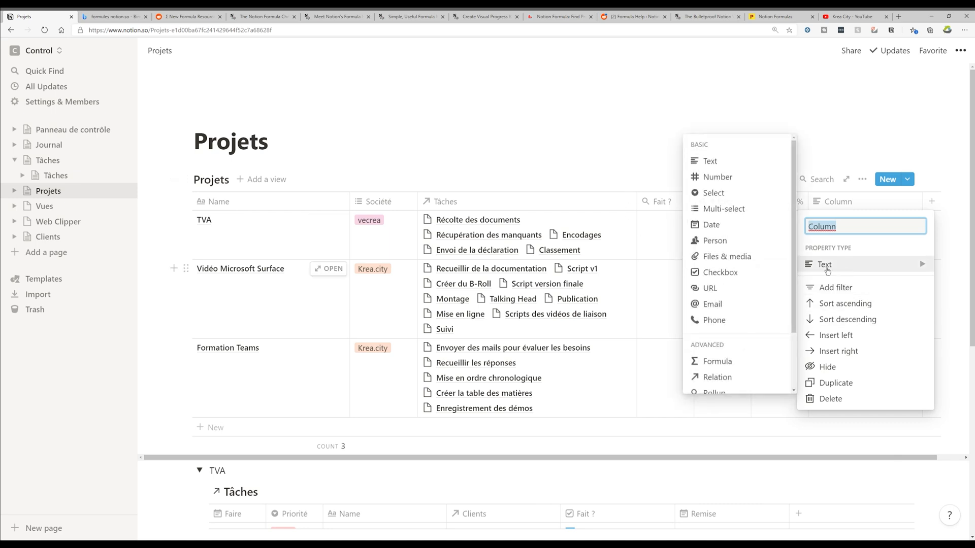
pyautogui.click(746, 361)
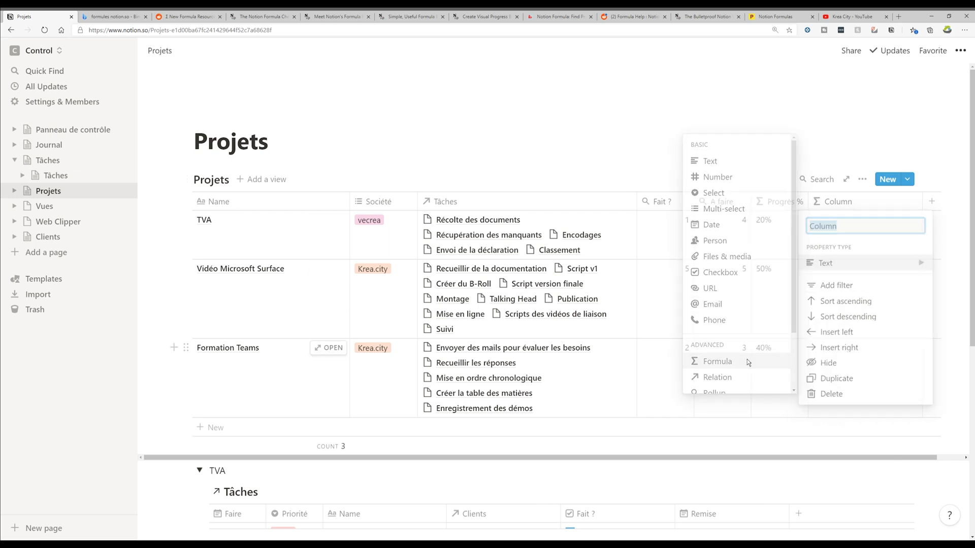
pyautogui.click(839, 207)
pyautogui.click(833, 287)
pyautogui.hotkey('ctrl', 'v')
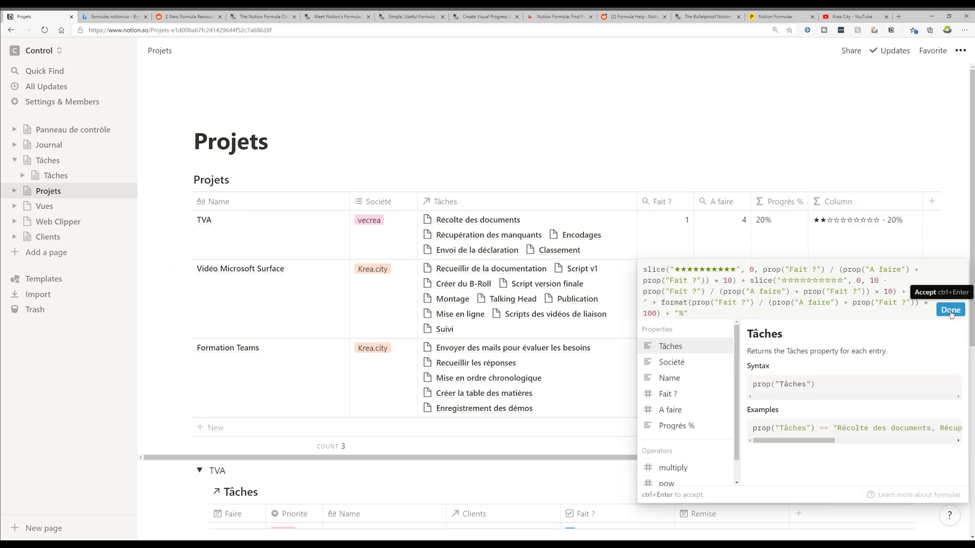
pyautogui.click(950, 311)
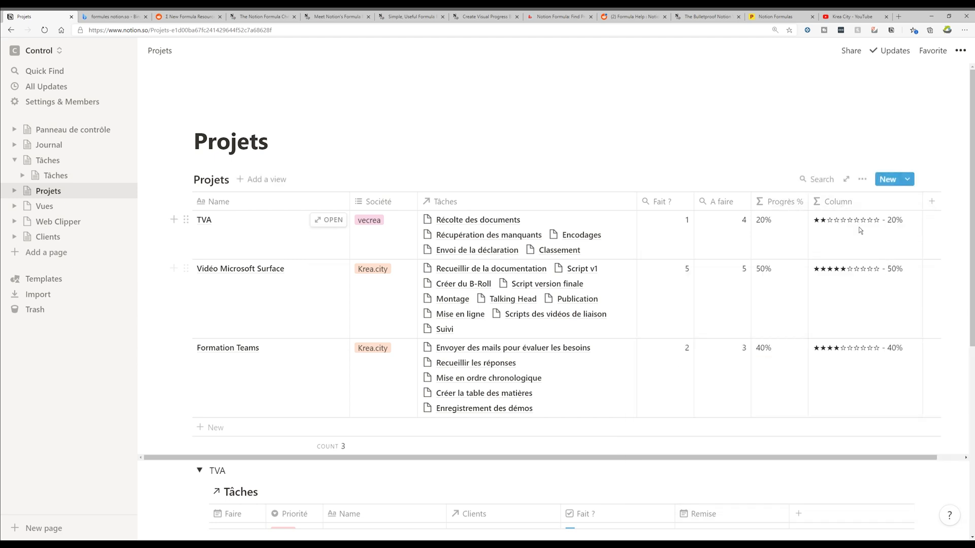
pyautogui.click(838, 202)
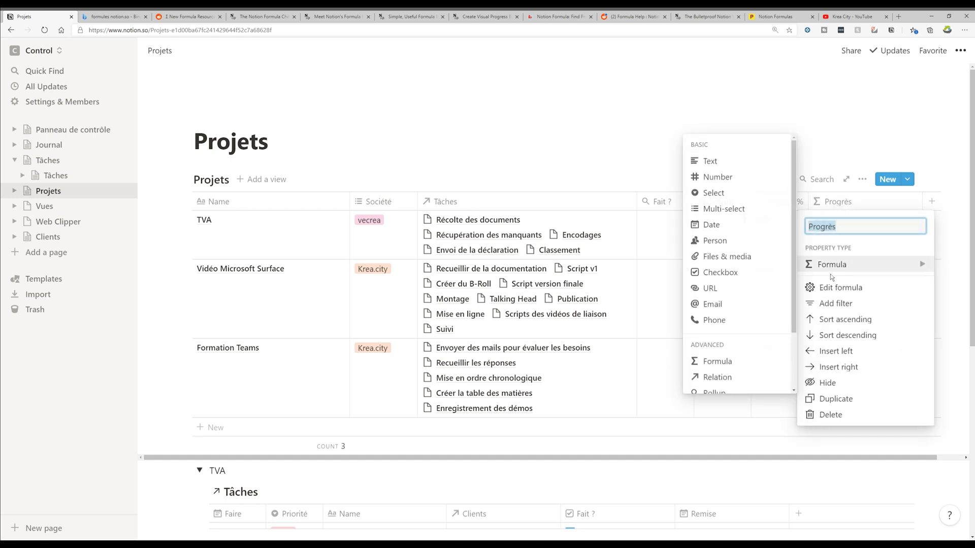
# Step: Examine the filled-star slice, the empty-star slice and the format() percentage part of the Progrès formula
pyautogui.click(830, 288)
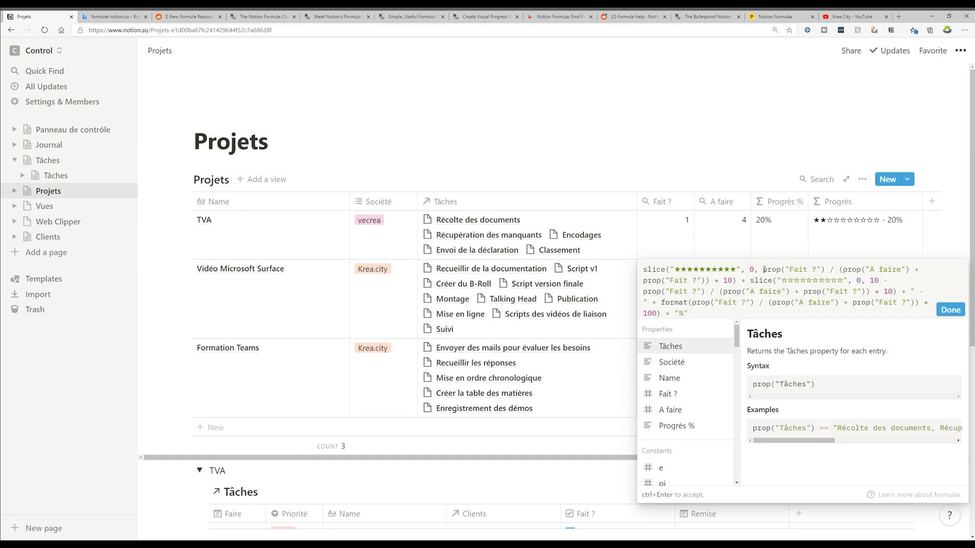
pyautogui.moveTo(643, 269); pyautogui.dragTo(739, 278)
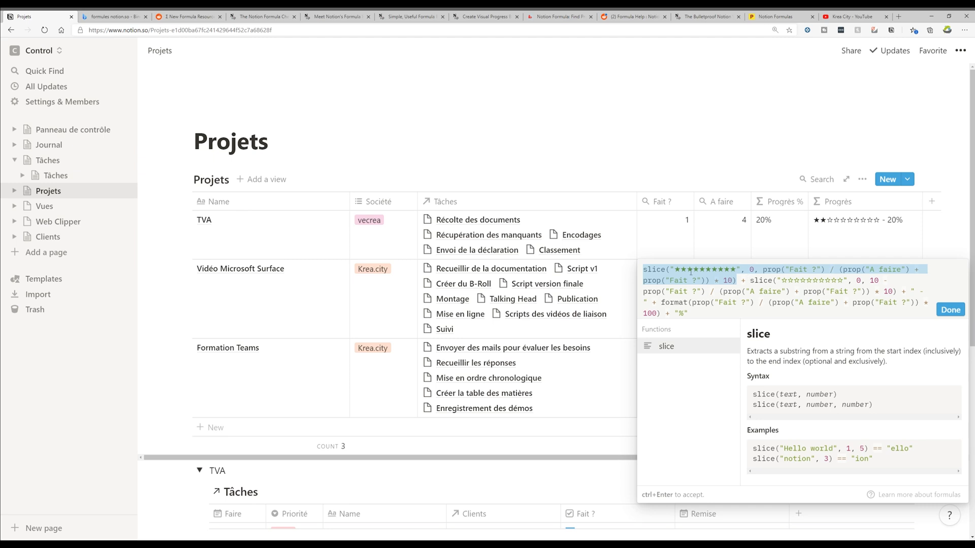
pyautogui.moveTo(751, 281); pyautogui.dragTo(909, 291)
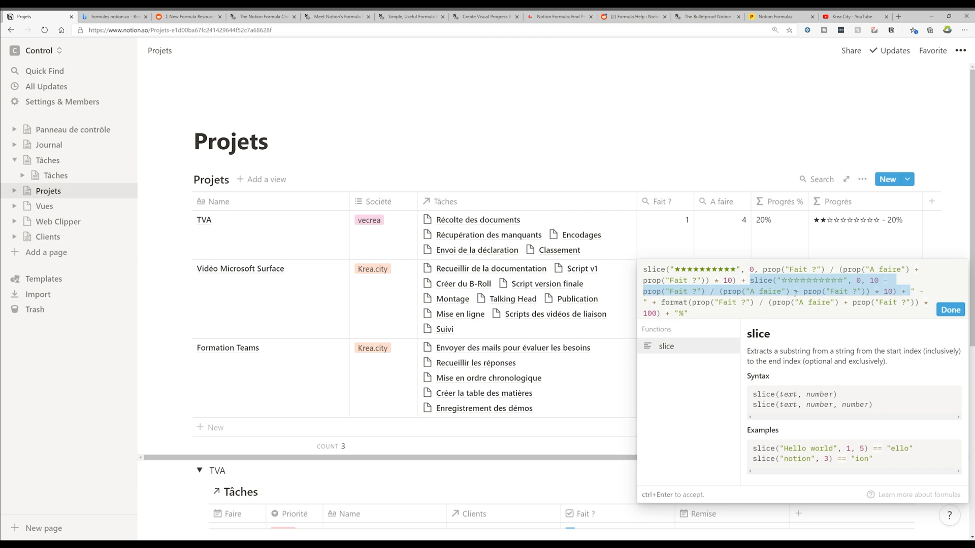
pyautogui.click(697, 305)
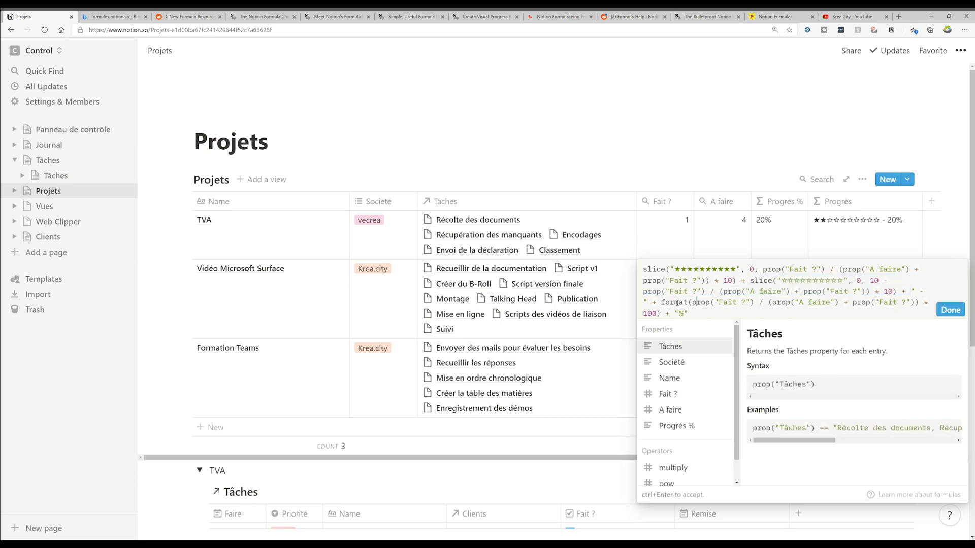
pyautogui.moveTo(647, 303); pyautogui.dragTo(719, 313)
pyautogui.click(746, 148)
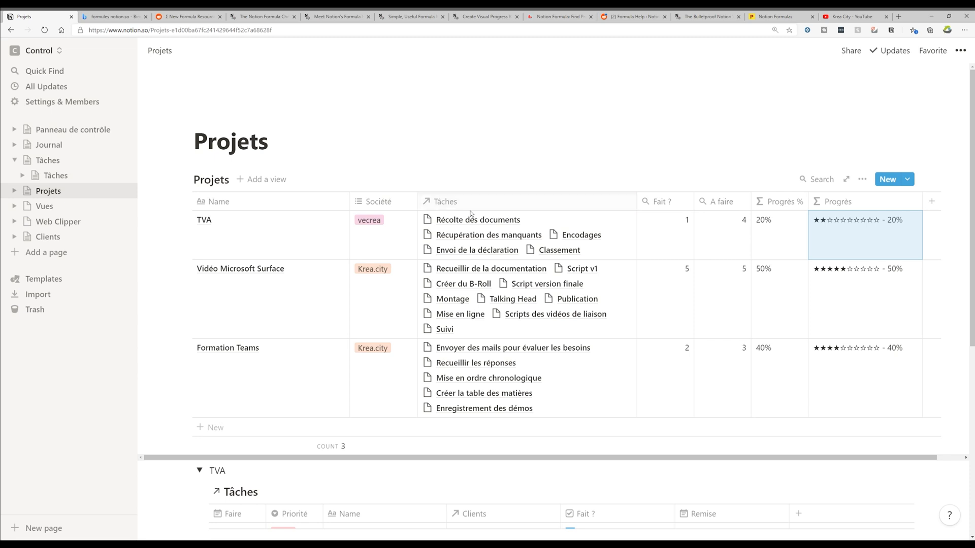
# Step: Narrow the Name and Tâches columns so that the whole Projets table fits the page width
pyautogui.moveTo(349, 203); pyautogui.dragTo(297, 203)
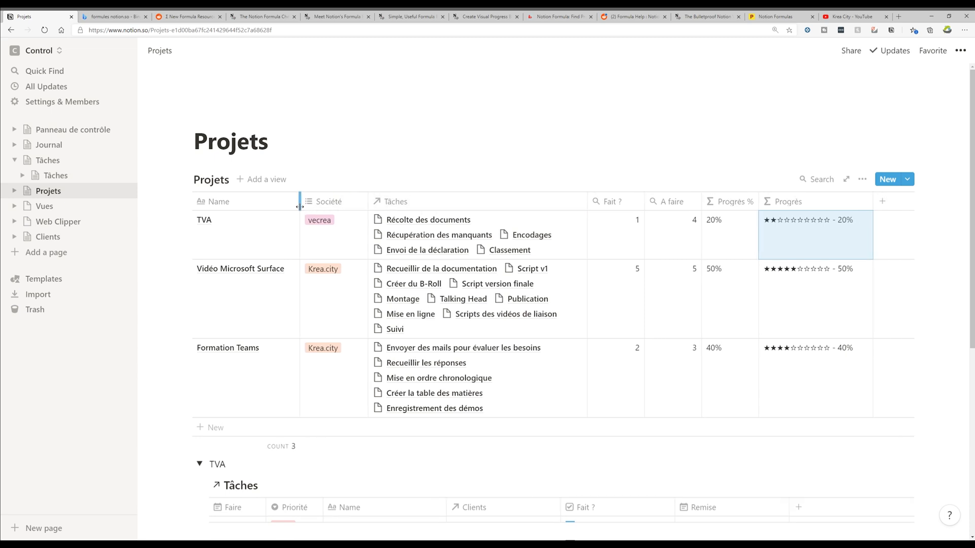
pyautogui.moveTo(585, 198); pyautogui.dragTo(549, 201)
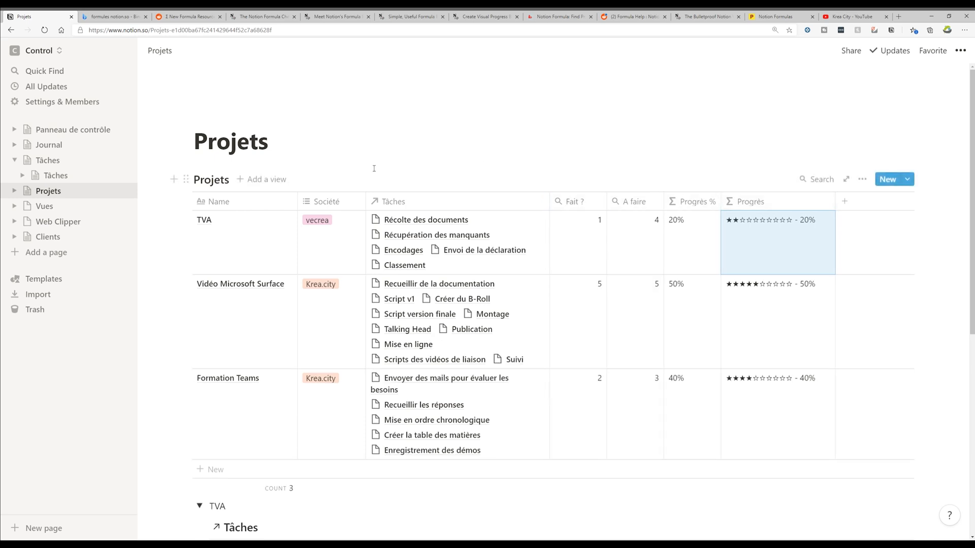
# Step: Add a Board view named Kanban Board to the Projets database
pyautogui.click(249, 182)
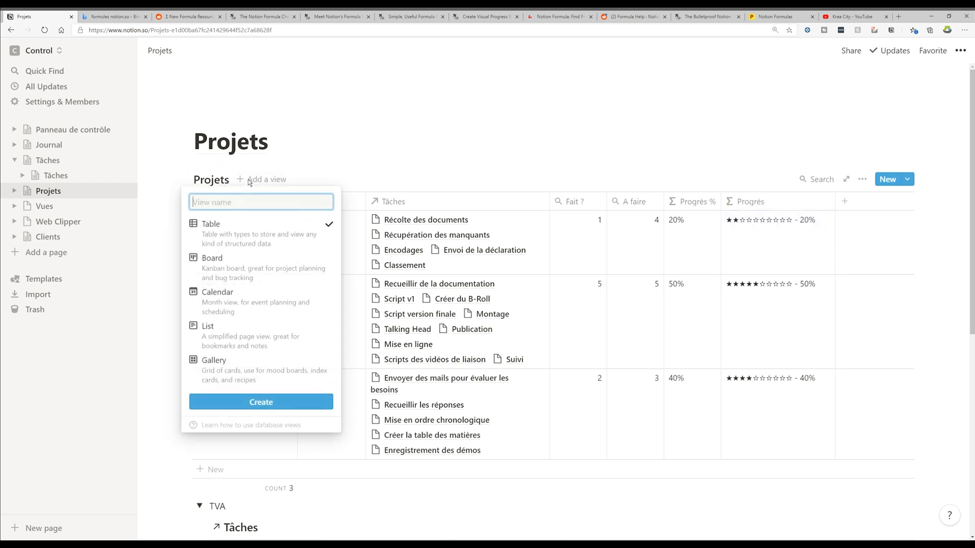
pyautogui.moveTo(229, 274)
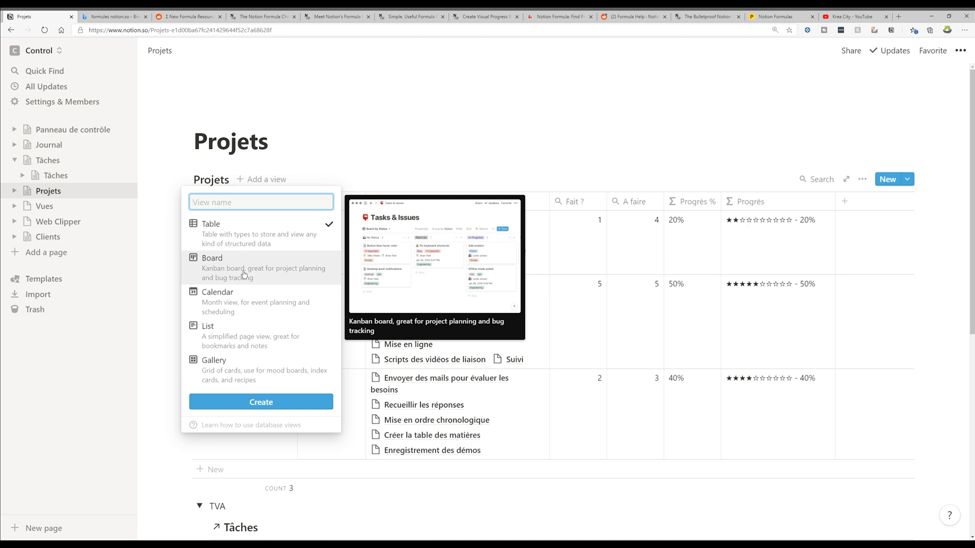
pyautogui.click(238, 270)
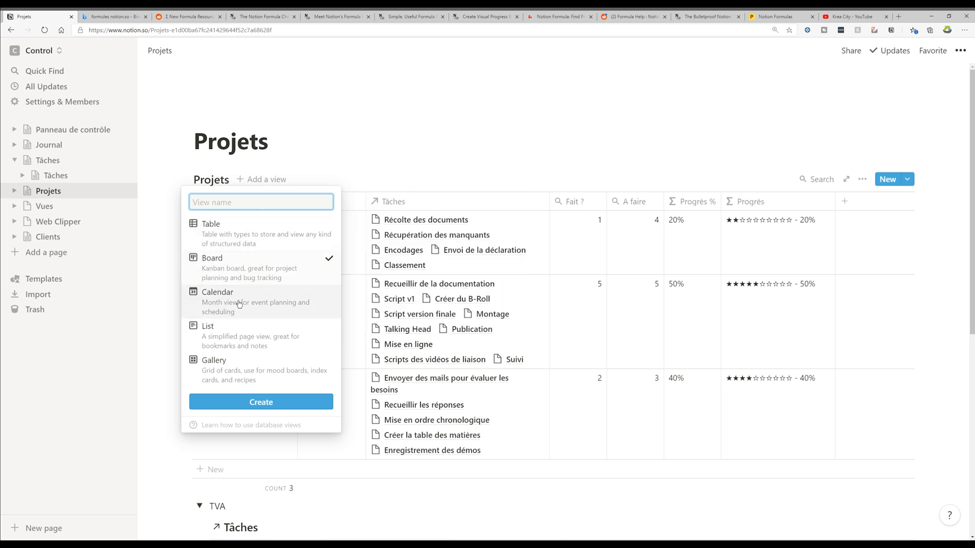
pyautogui.write('K')
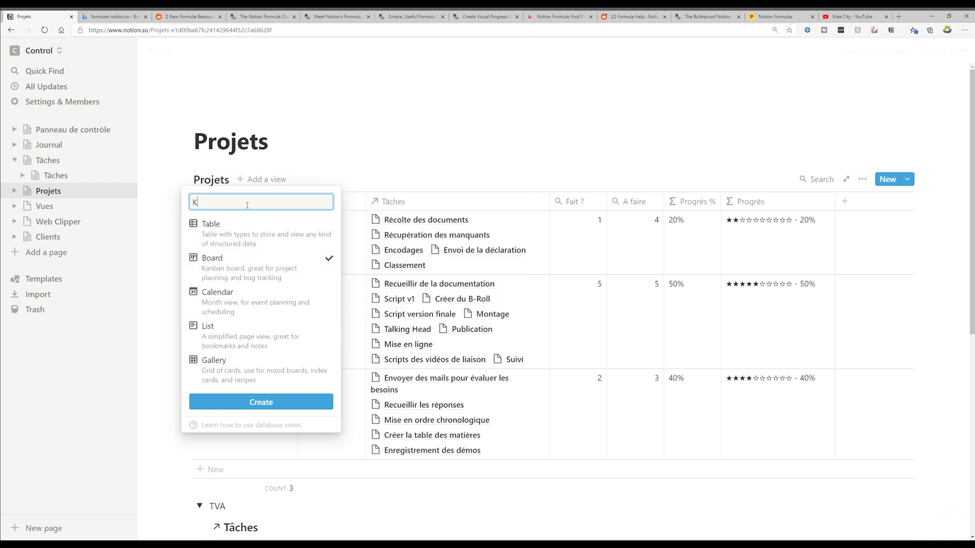
pyautogui.write('anban Board')
pyautogui.click(261, 402)
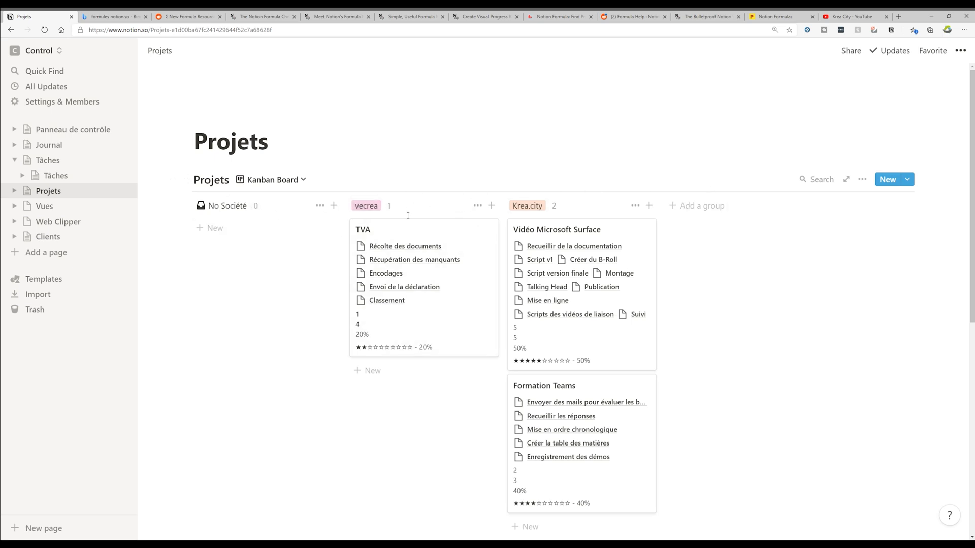
# Step: Check which properties the Kanban Board view can be grouped by
pyautogui.click(857, 179)
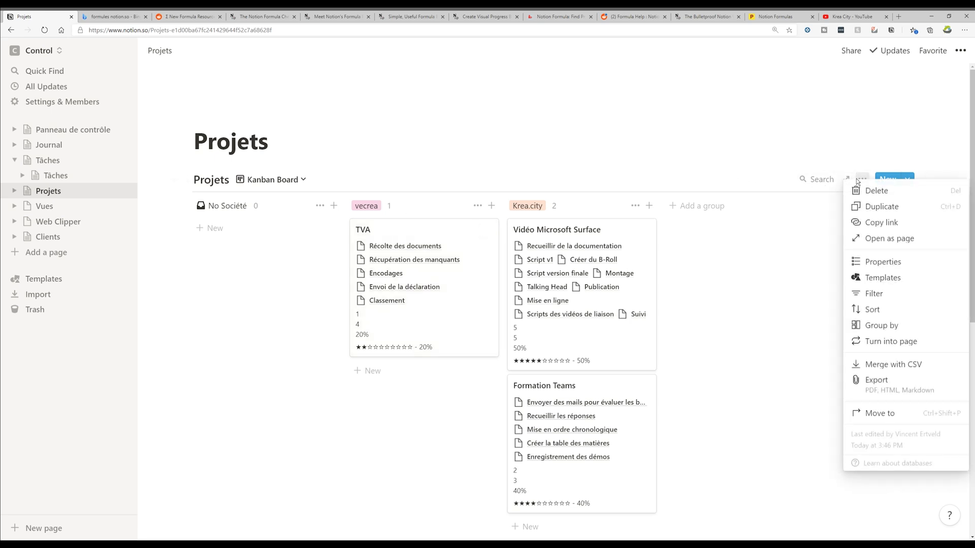
pyautogui.click(874, 311)
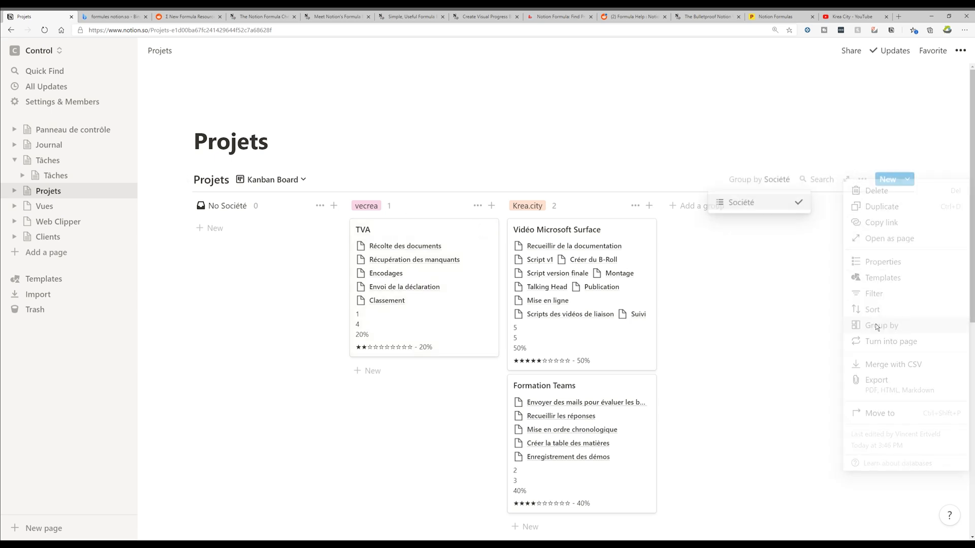
pyautogui.click(862, 180)
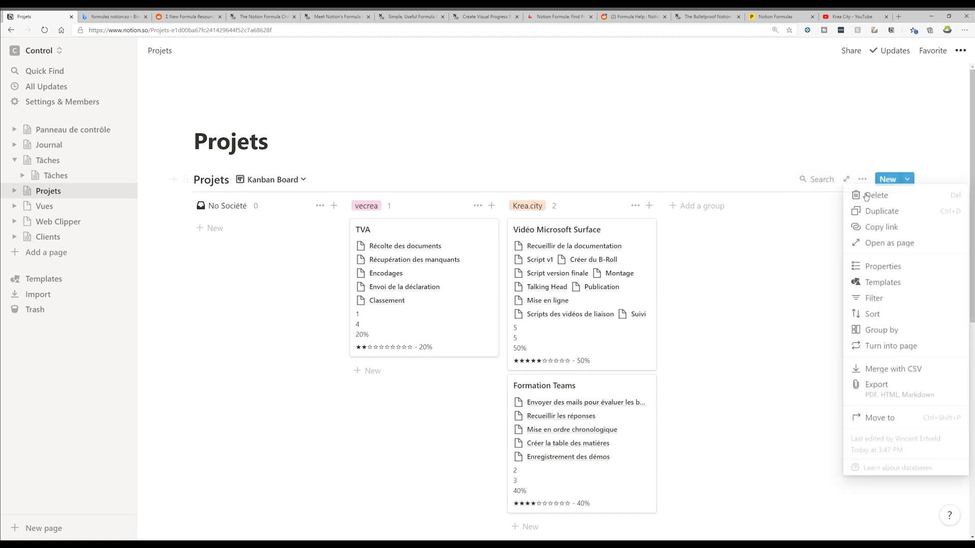
pyautogui.click(881, 331)
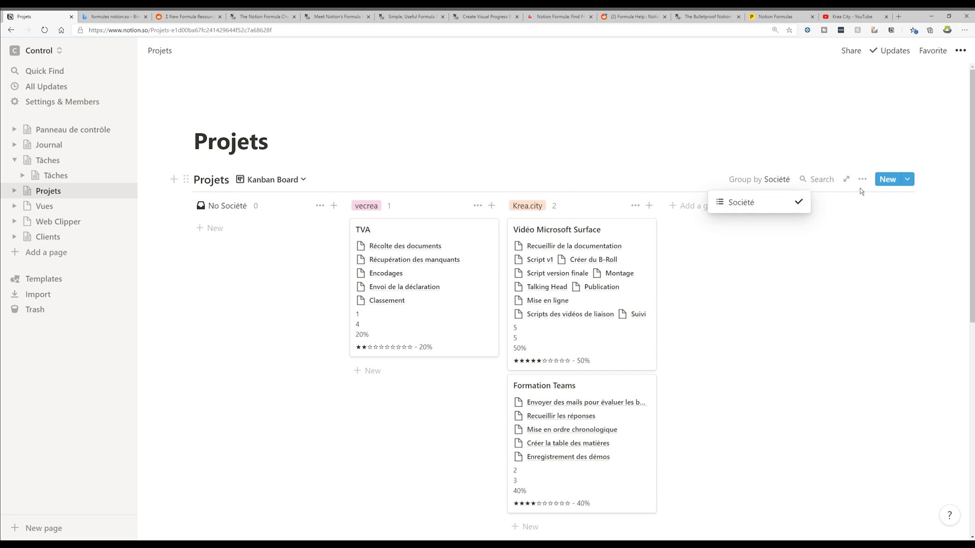
pyautogui.click(433, 158)
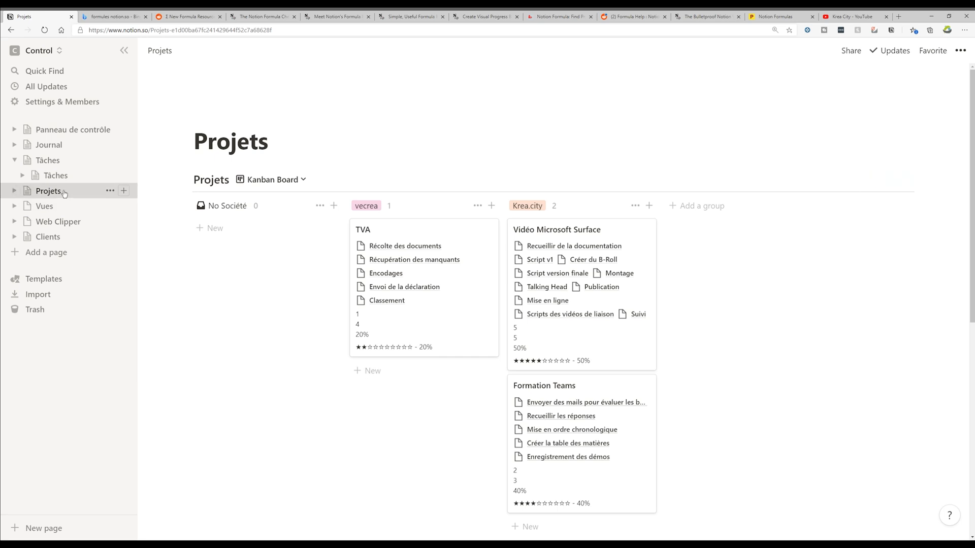
# Step: Return the Projets database to its Default view and check the property type options of the Société column
pyautogui.click(271, 180)
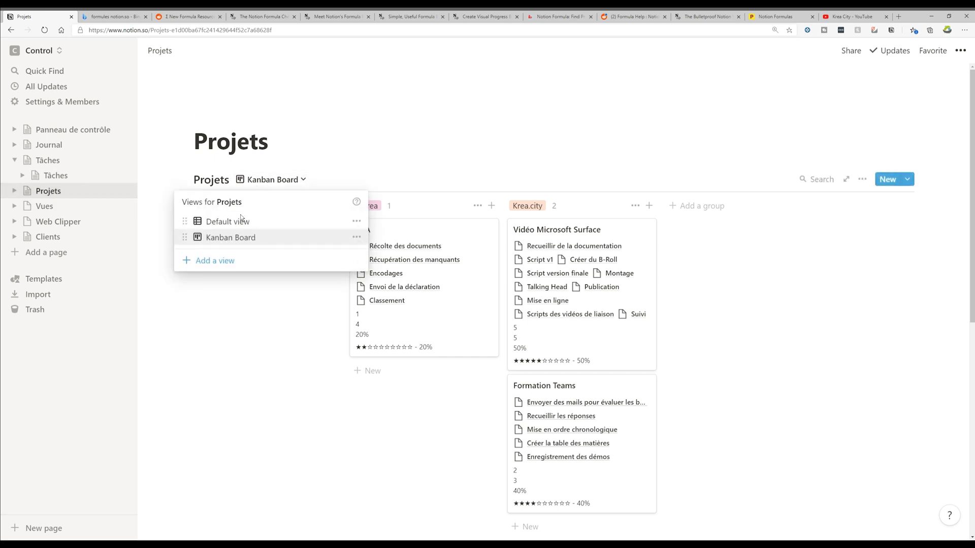
pyautogui.click(231, 220)
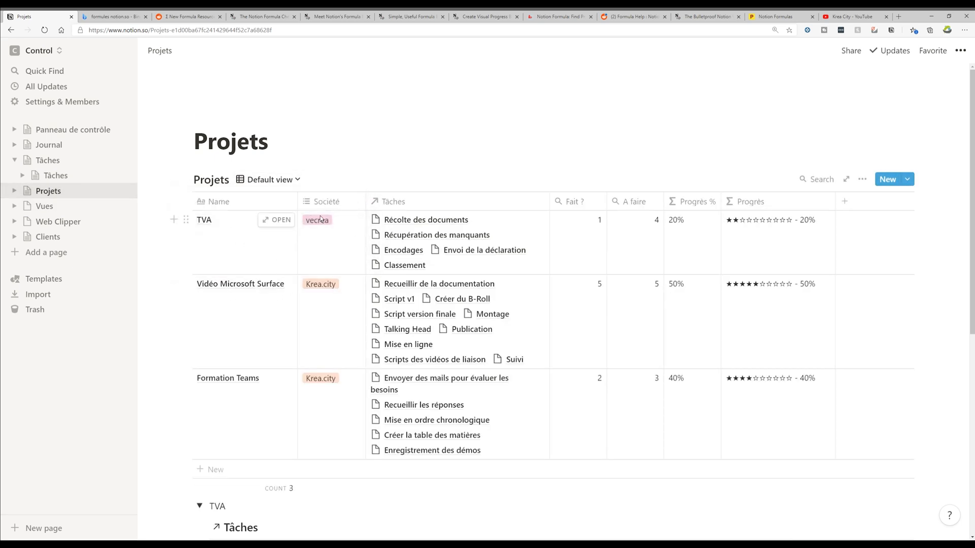
pyautogui.click(328, 201)
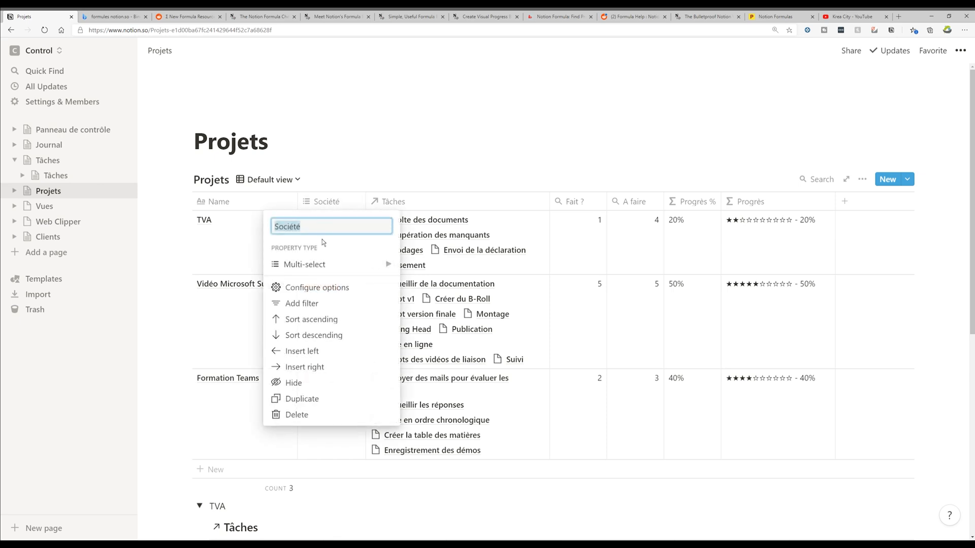
pyautogui.click(327, 161)
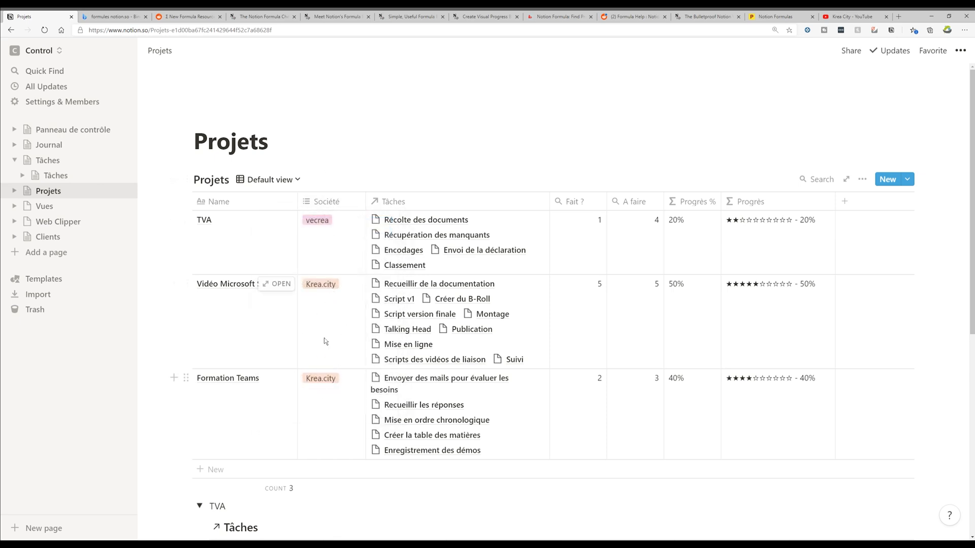
pyautogui.click(315, 210)
pyautogui.moveTo(329, 270)
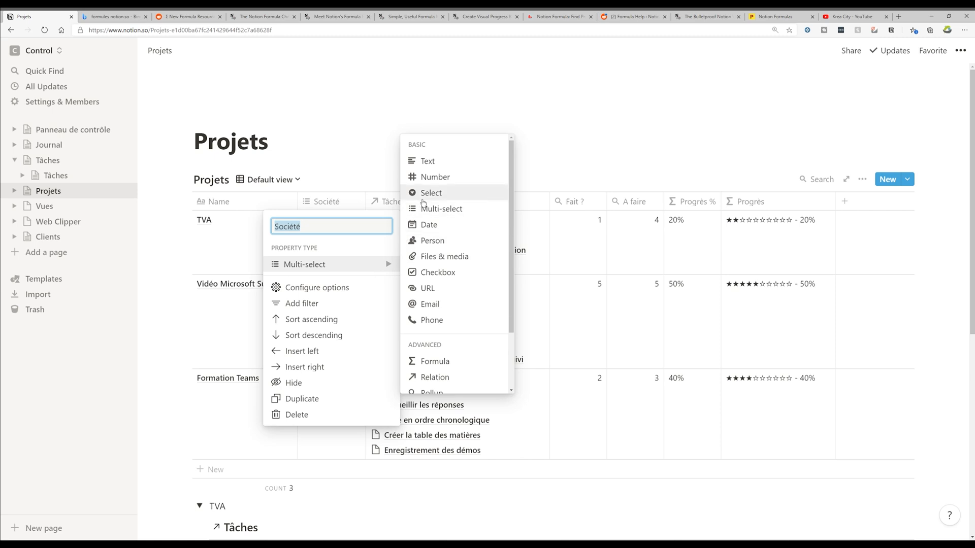
pyautogui.click(356, 161)
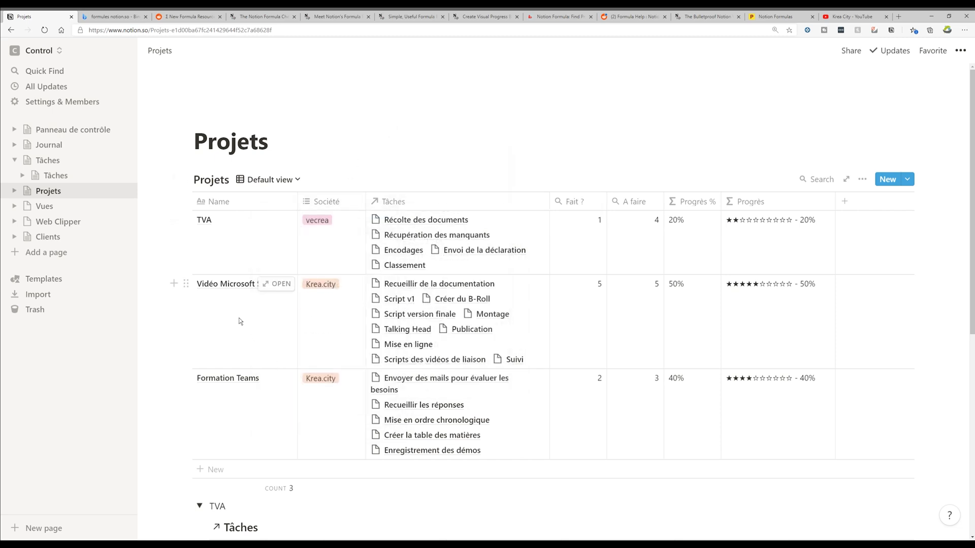
# Step: Delete the Kanban Board view from the Projets database
pyautogui.click(269, 179)
pyautogui.click(222, 236)
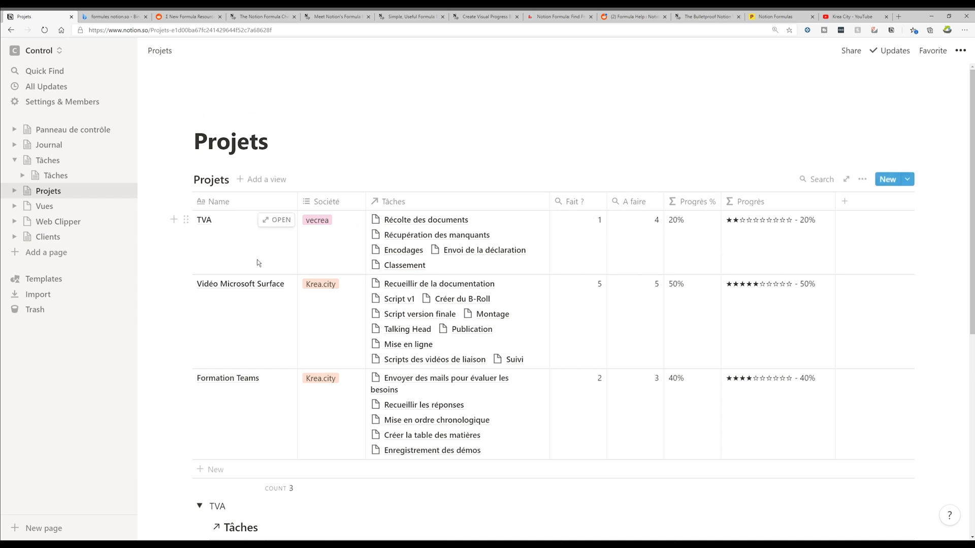
# Step: Expand the Formation Teams and Vidéo Microsoft Surface toggles and review the task lists below the Projets table
pyautogui.scroll(-6, 232, 309)
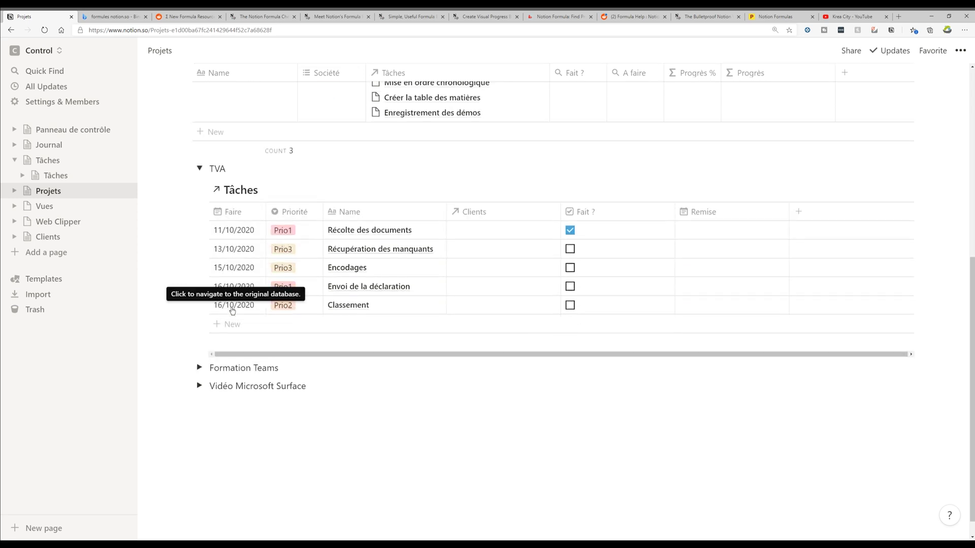
pyautogui.click(199, 347)
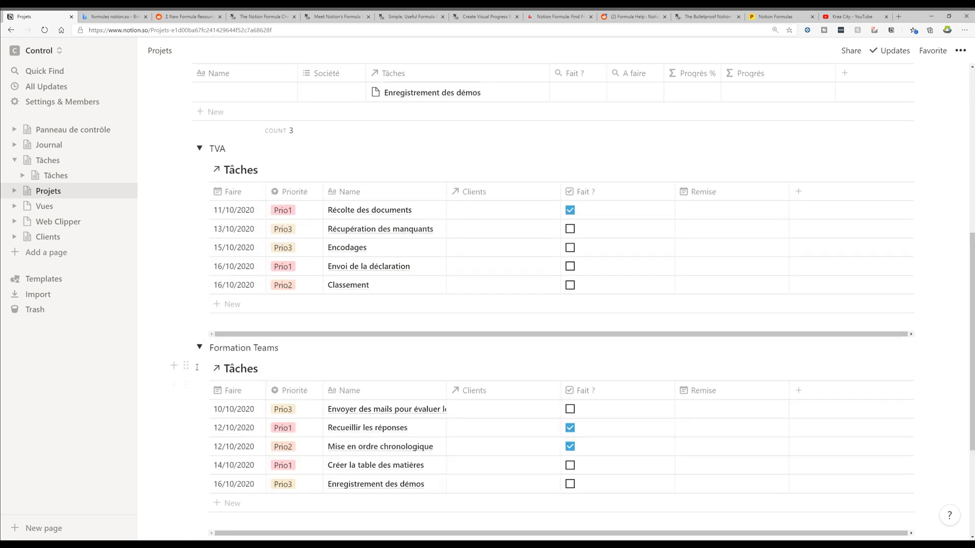
pyautogui.scroll(-4, 239, 371)
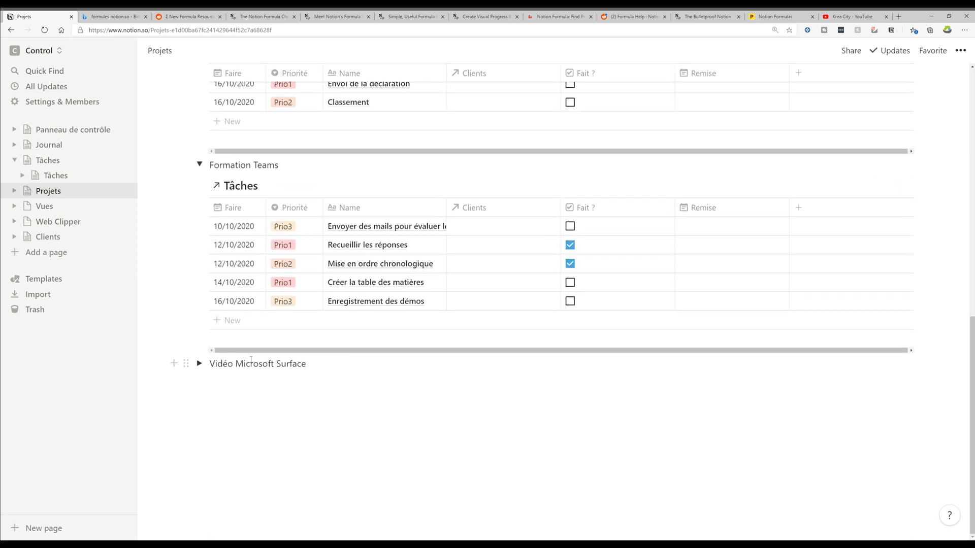
pyautogui.click(199, 363)
pyautogui.scroll(5, 231, 349)
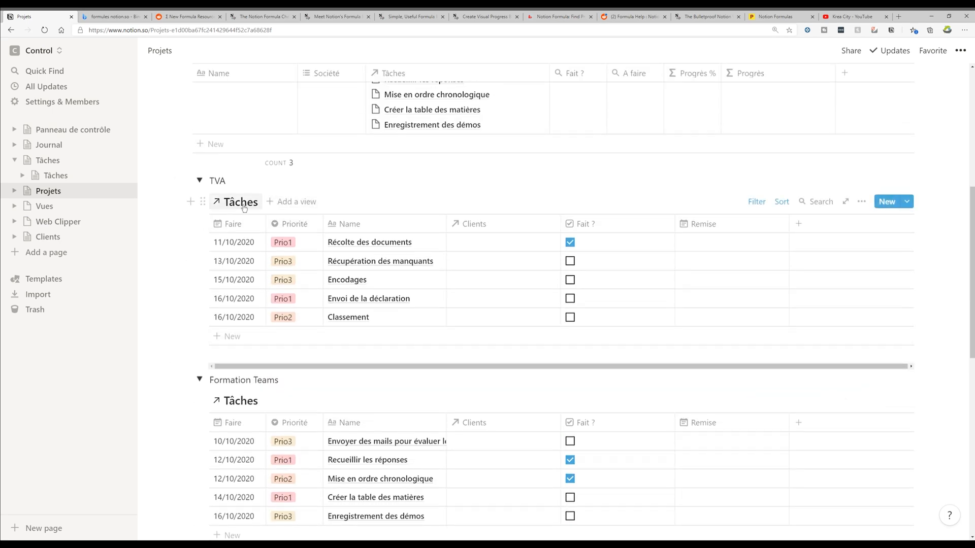
# Step: Collapse the TVA, Formation Teams and Vidéo Microsoft Surface toggles
pyautogui.click(199, 181)
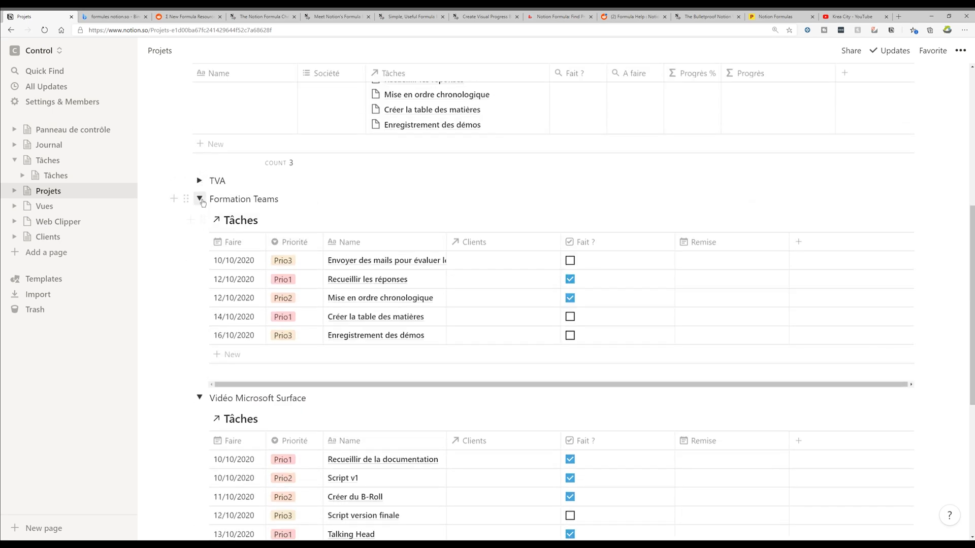
pyautogui.click(201, 202)
pyautogui.click(201, 219)
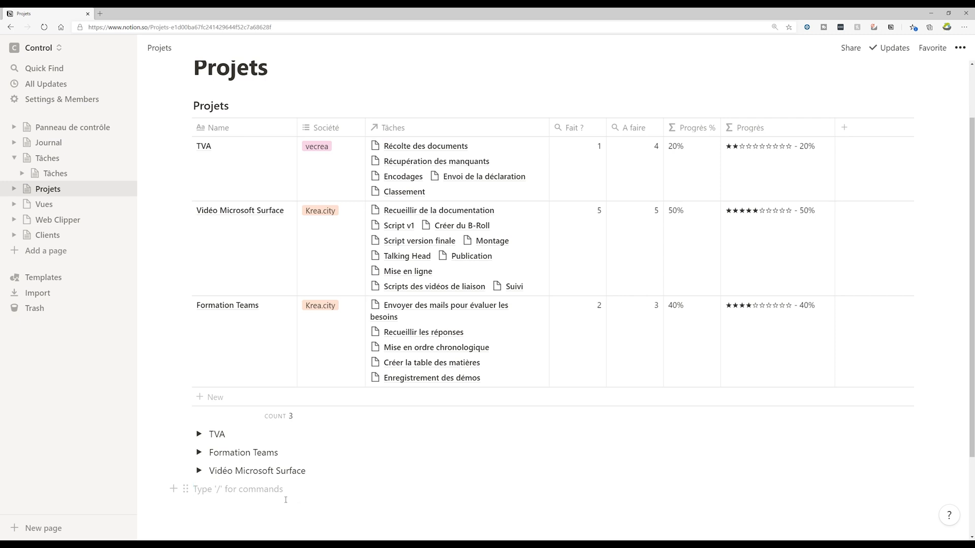
# Step: Insert an inline table below the project toggles and title it Projets Kanban
pyautogui.scroll(-3, 284, 501)
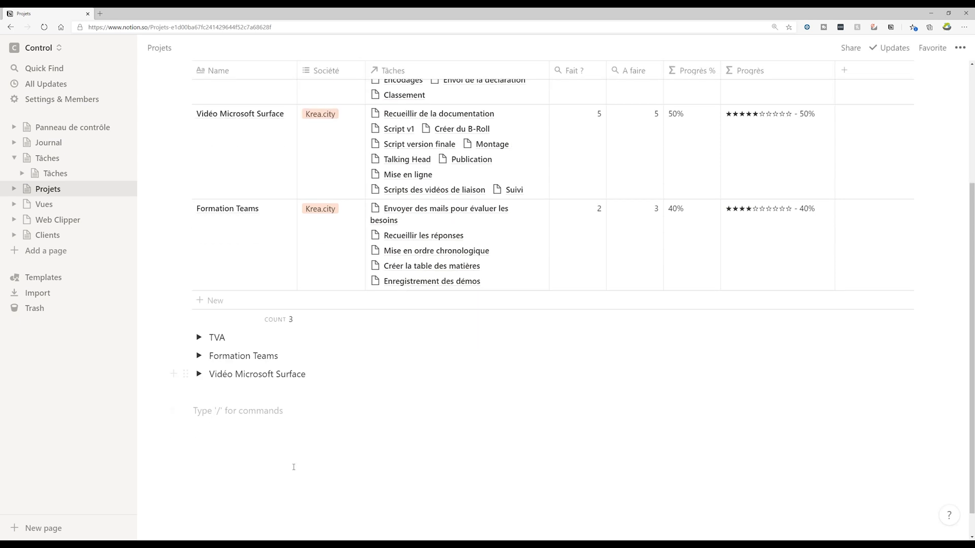
pyautogui.write('/tab')
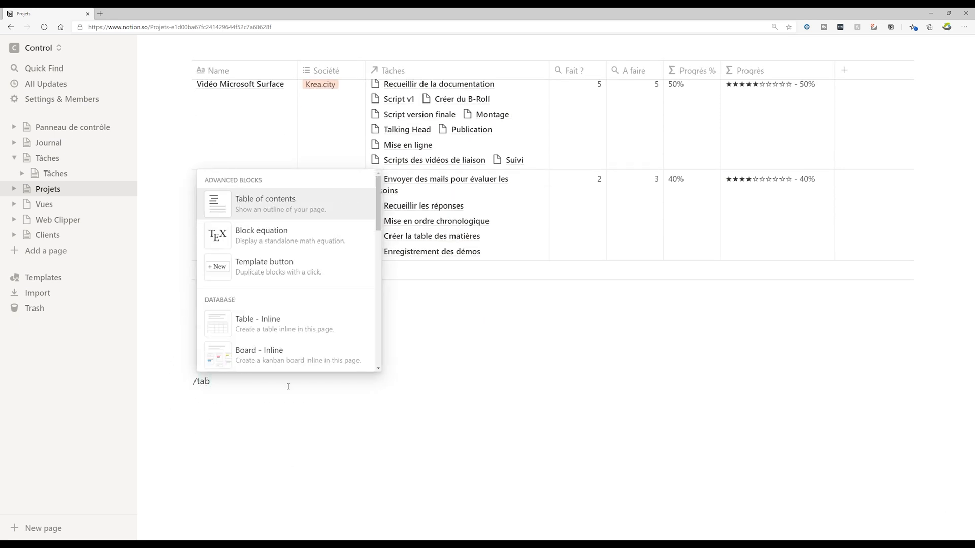
pyautogui.click(294, 322)
pyautogui.write('Pro')
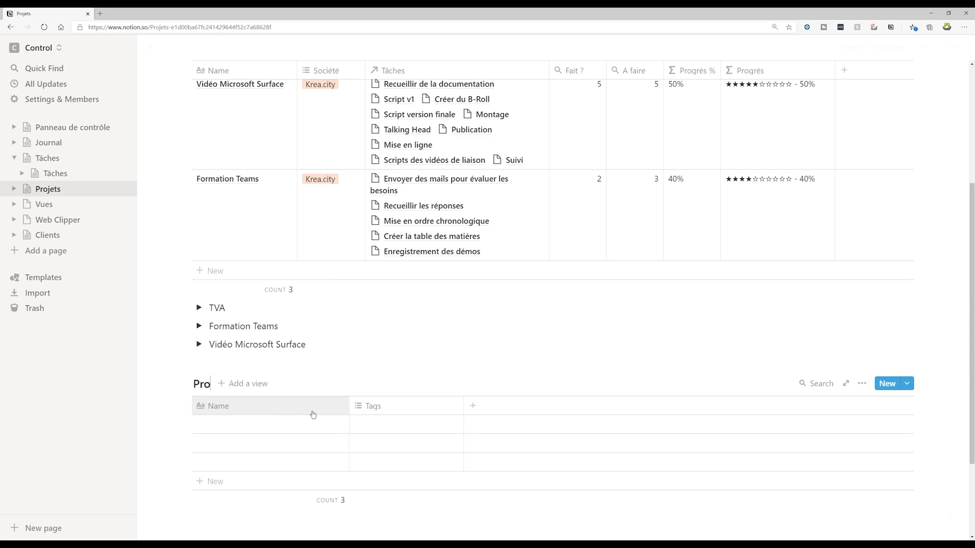
pyautogui.write('jets Kanban')
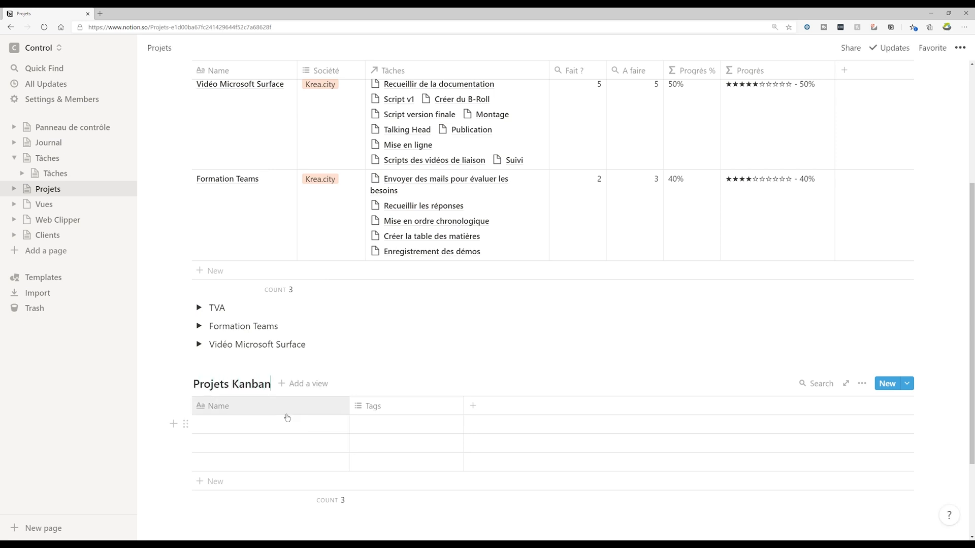
# Step: Create the options Script and Broll in the Tags cell of the first Projets Kanban row
pyautogui.click(370, 406)
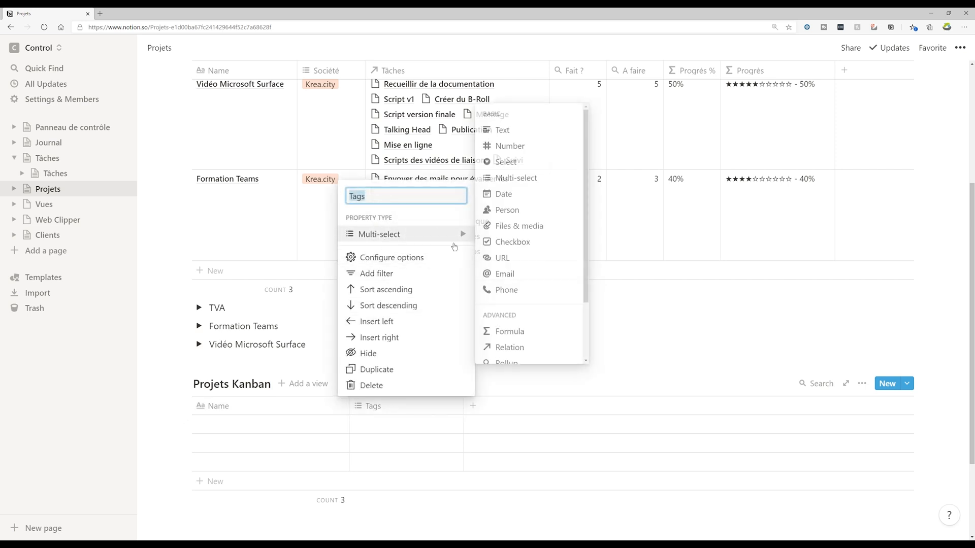
pyautogui.click(542, 382)
pyautogui.click(400, 407)
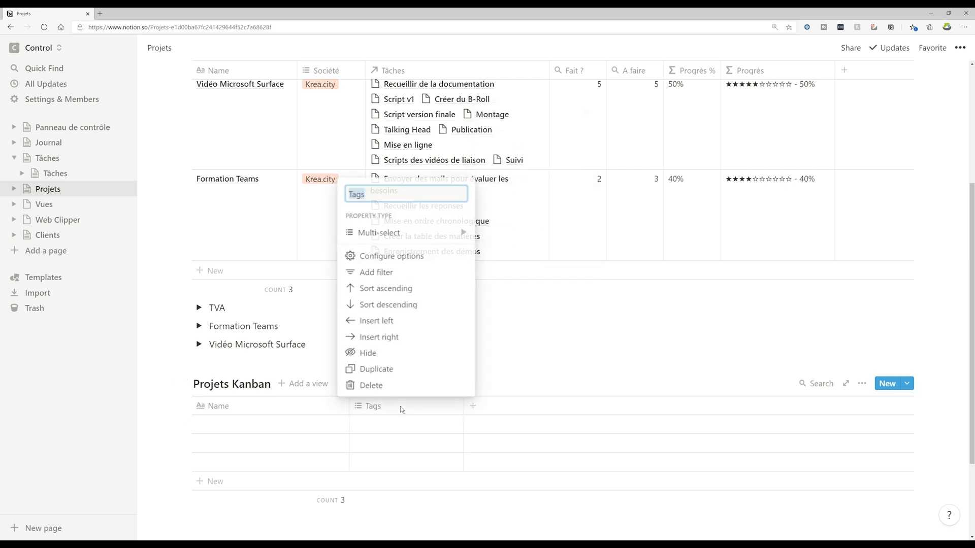
pyautogui.click(386, 255)
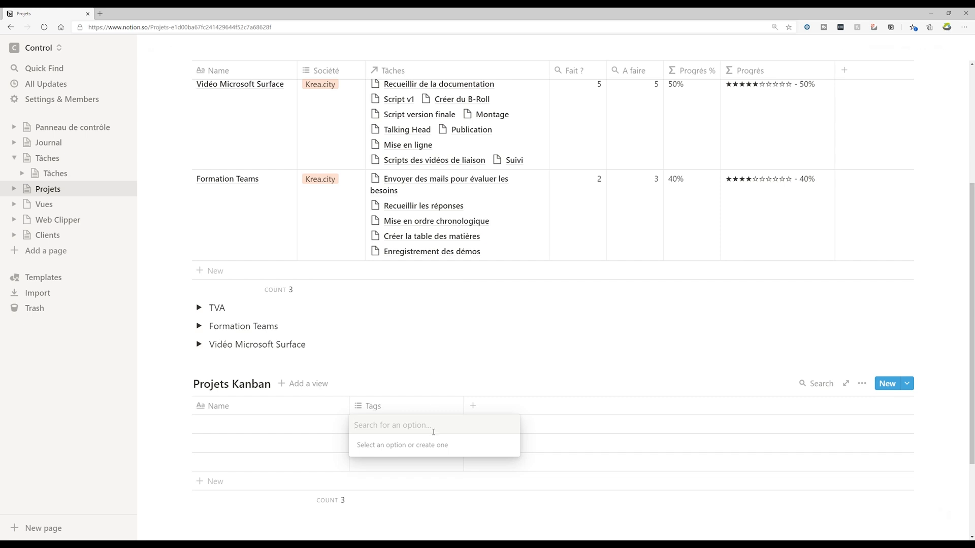
pyautogui.write('Script')
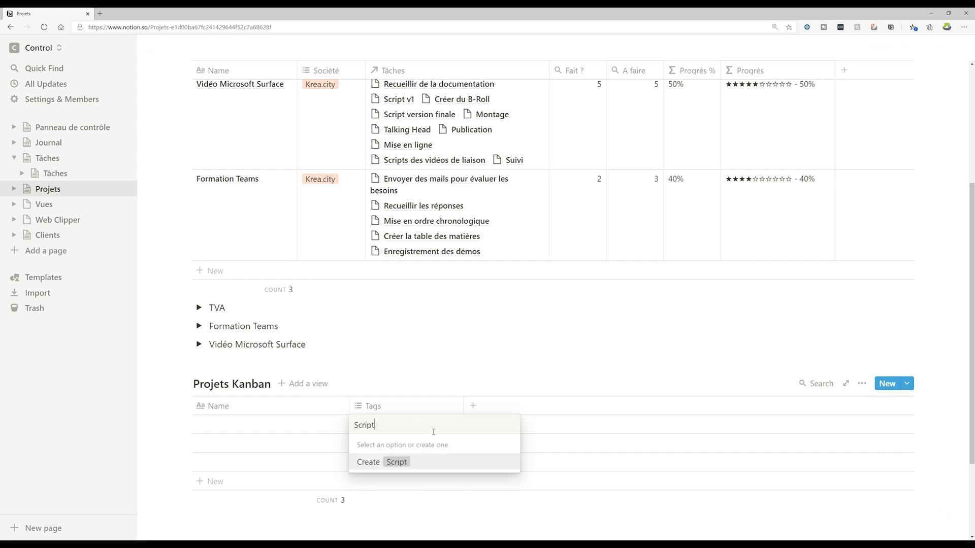
pyautogui.click(359, 462)
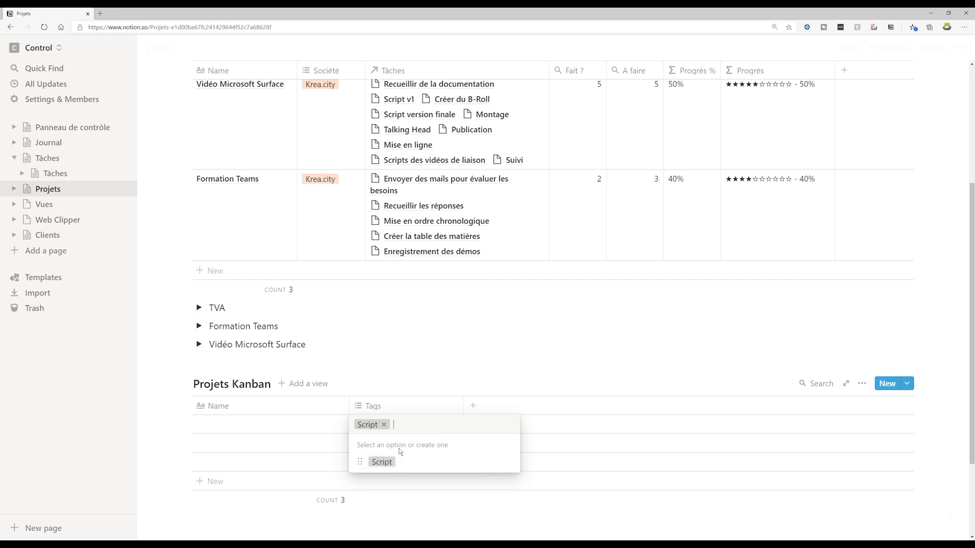
pyautogui.write('Brol')
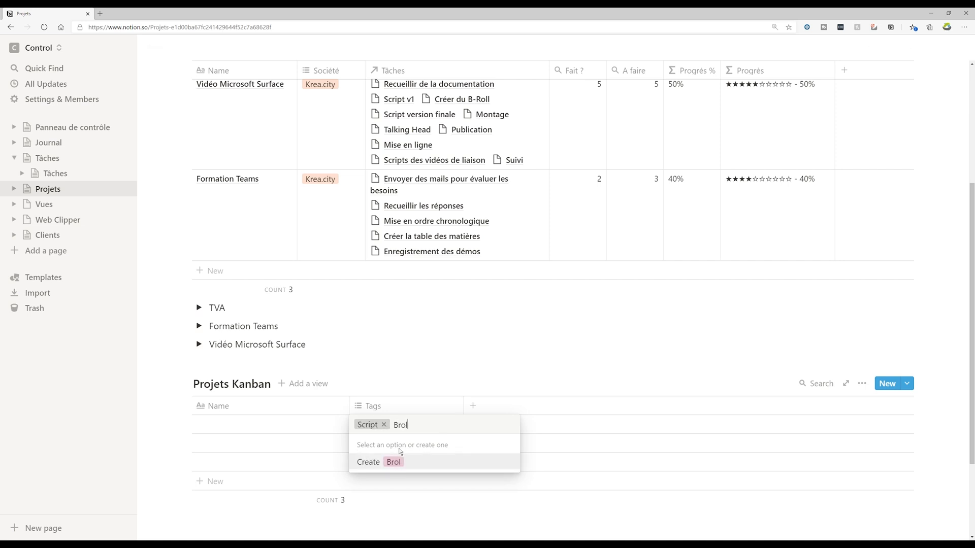
pyautogui.write('l')
pyautogui.click(361, 463)
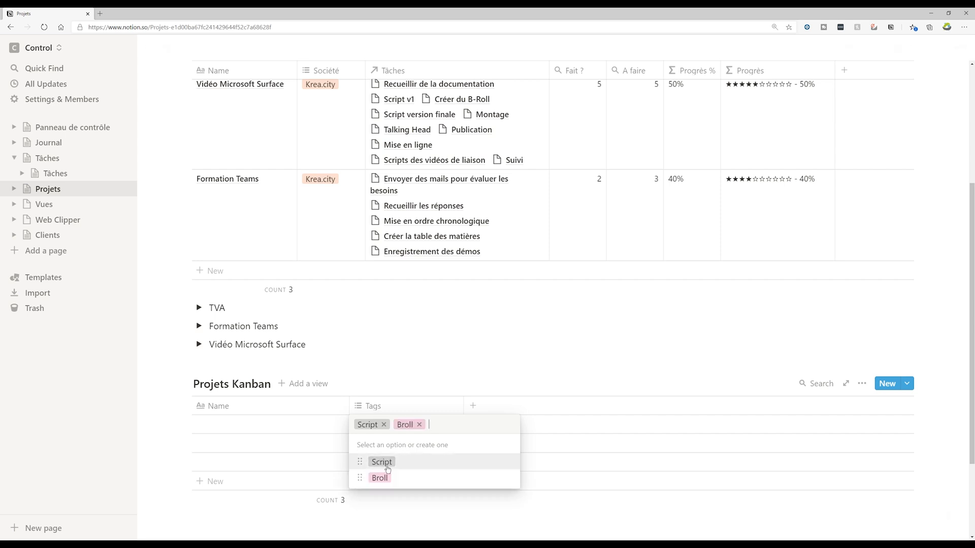
# Step: Add a Talking Head option to the same Tags cell
pyautogui.write('T')
pyautogui.press('BackSpace')
pyautogui.write('Talking ha')
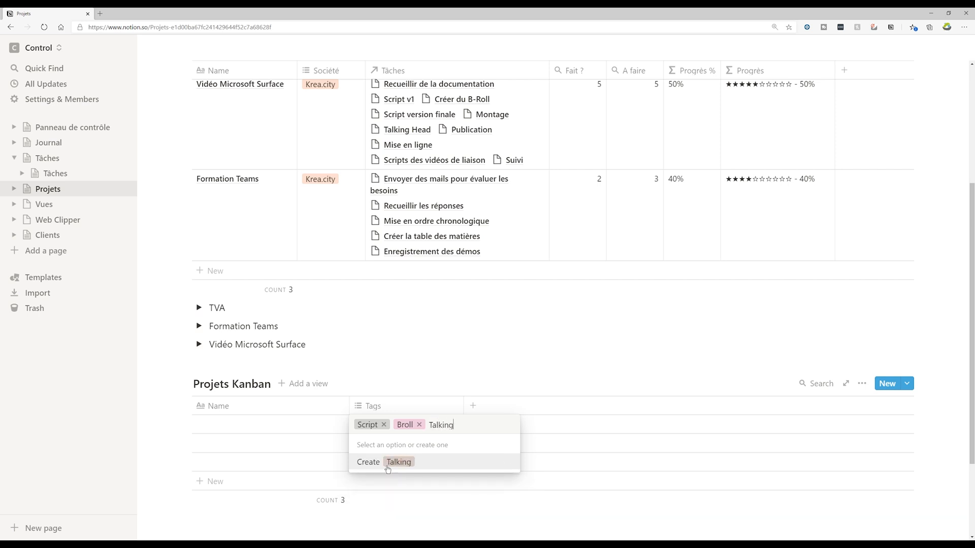
pyautogui.press('BackSpace')
pyautogui.write('eda')
pyautogui.press('BackSpace')
pyautogui.press('BackSpace')
pyautogui.write('ad')
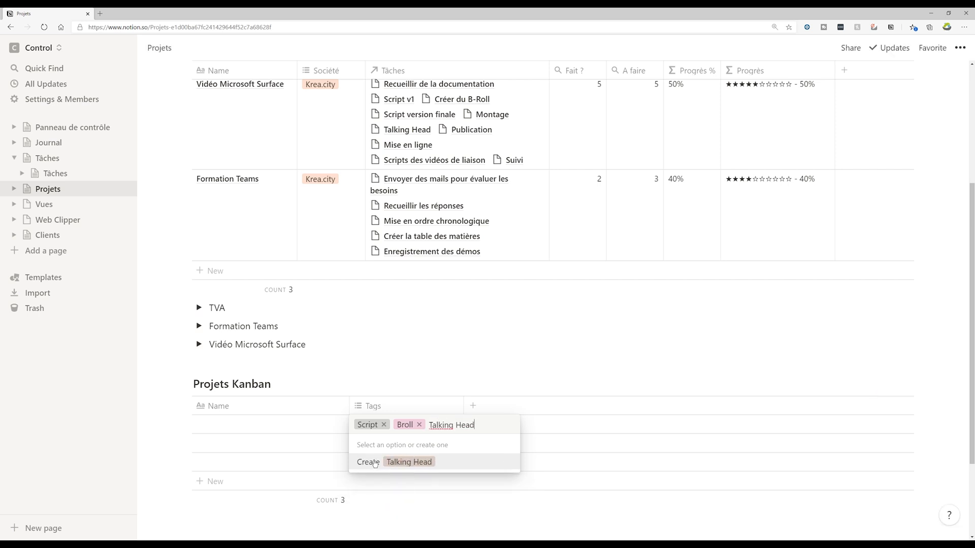
pyautogui.click(397, 461)
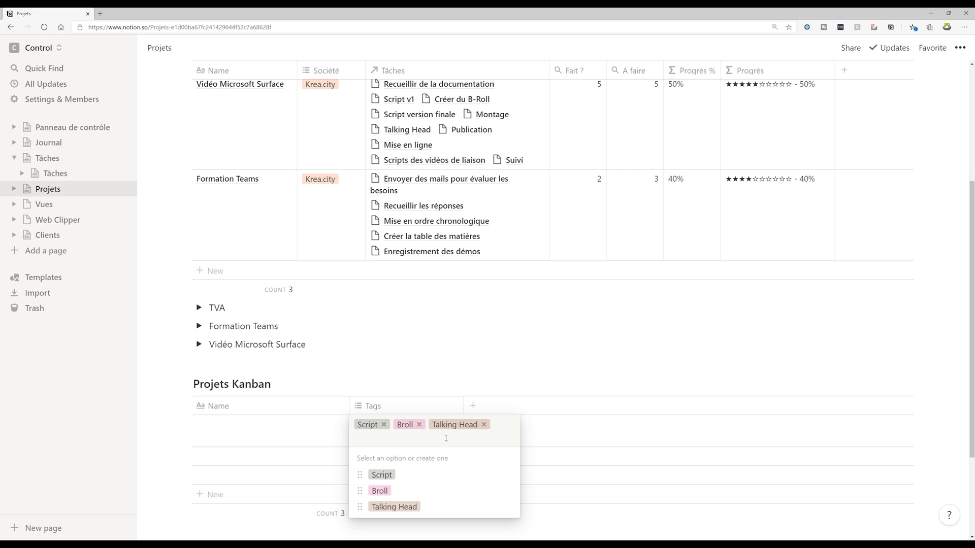
# Step: Add the options Montage and Publication to the first row's Tags cell
pyautogui.write('Montage')
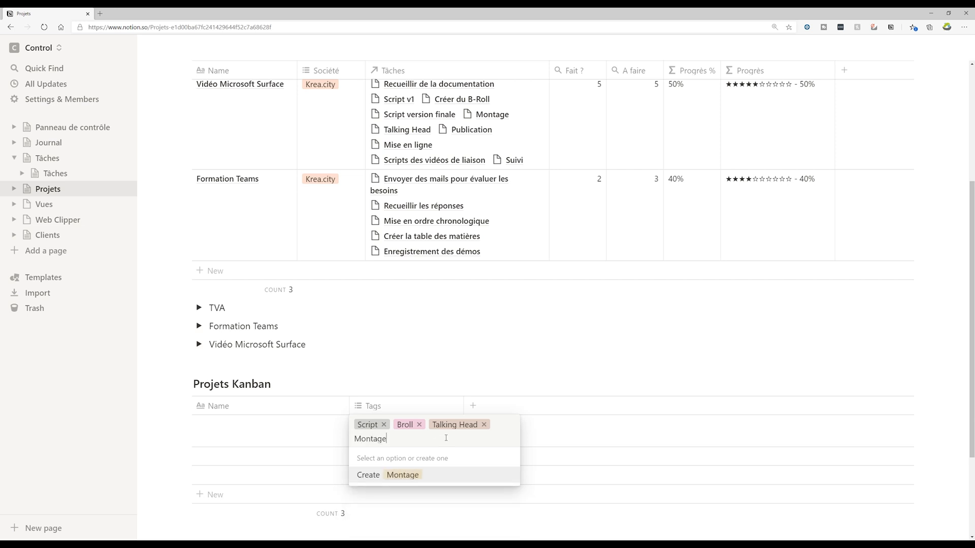
pyautogui.click(386, 473)
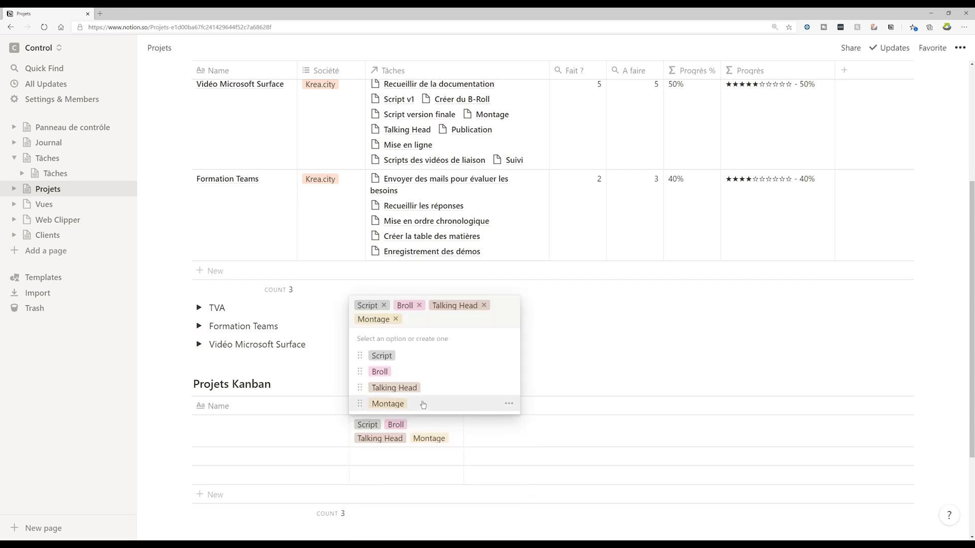
pyautogui.write('Publi')
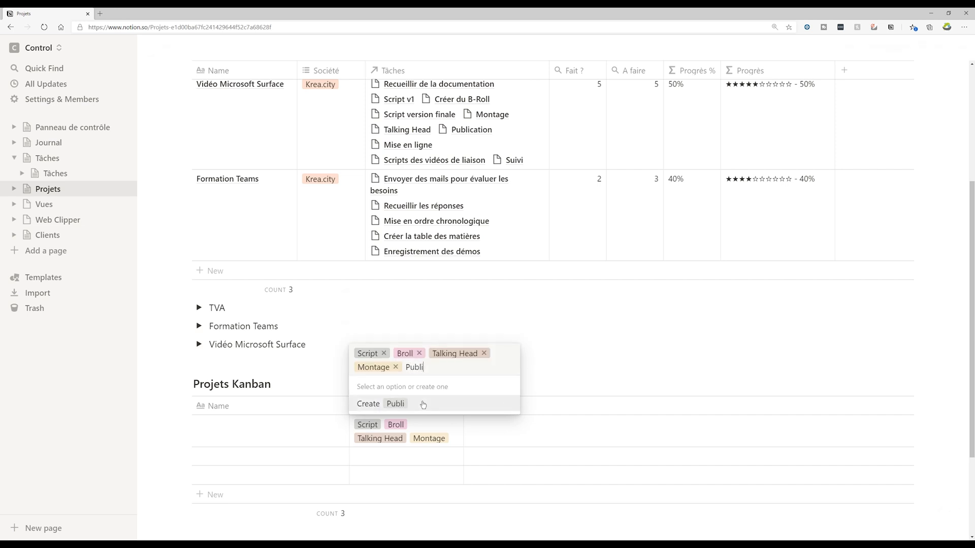
pyautogui.write('cc')
pyautogui.press('BackSpace')
pyautogui.write('ation')
pyautogui.click(377, 404)
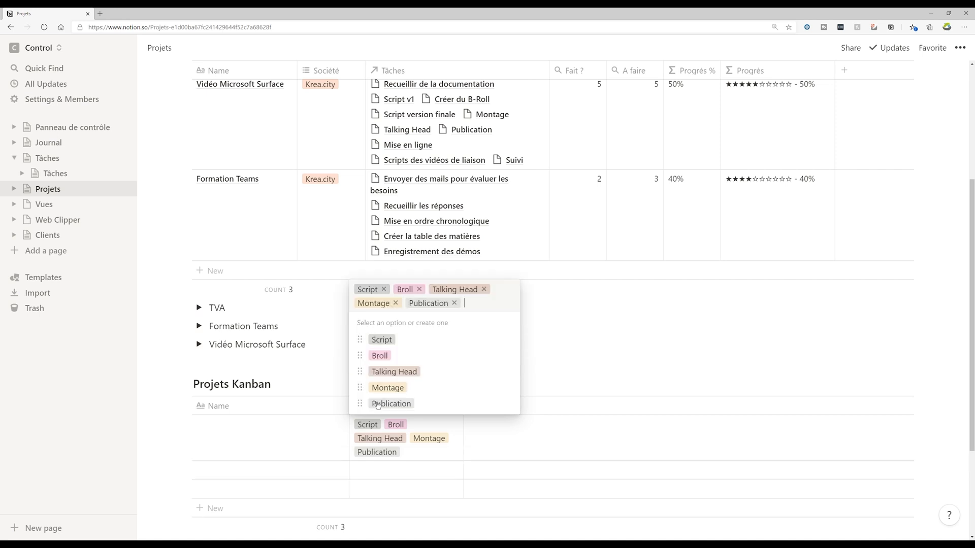
# Step: Add the option Promotion to the first row's Tags cell and finish editing the cell
pyautogui.write('Promot')
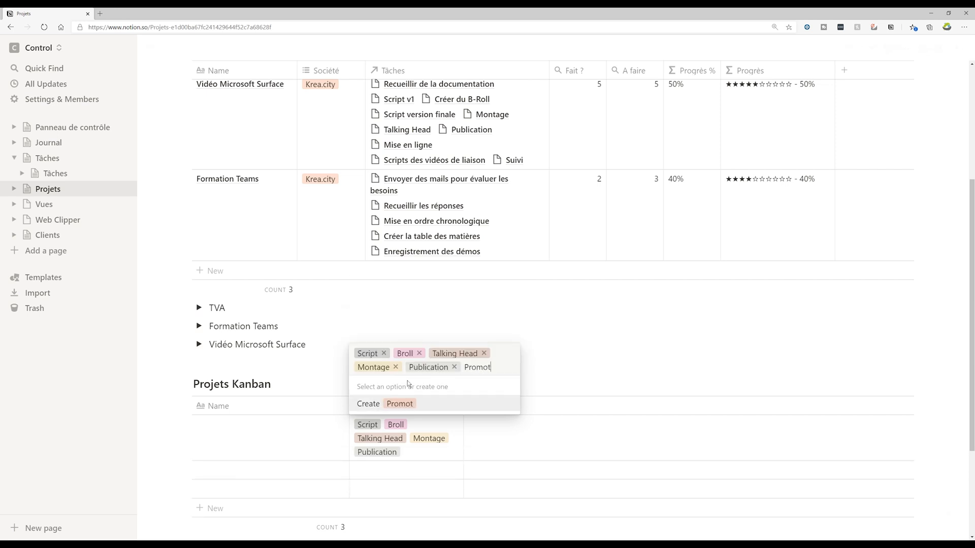
pyautogui.write('ion')
pyautogui.press('Return')
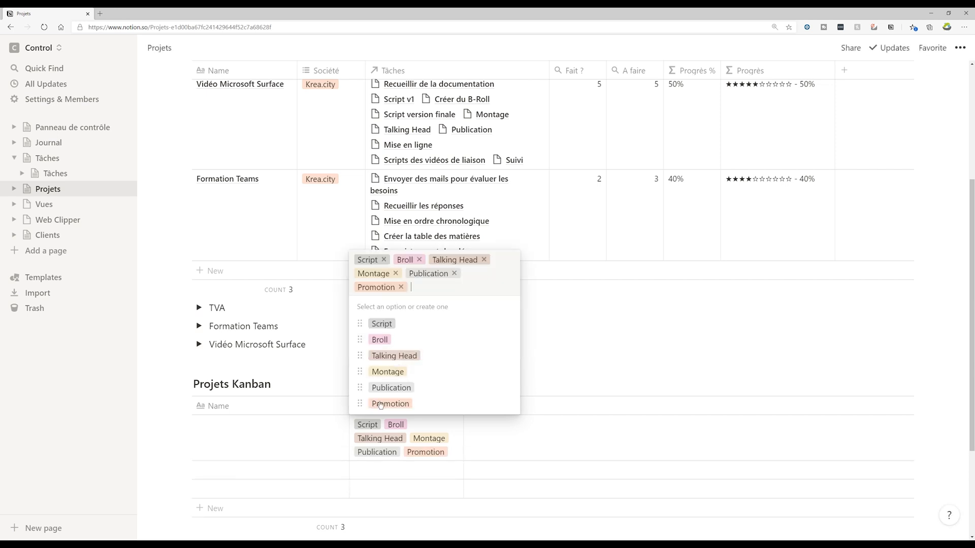
pyautogui.press('Escape')
pyautogui.click(441, 428)
pyautogui.press('Escape')
pyautogui.press('Escape')
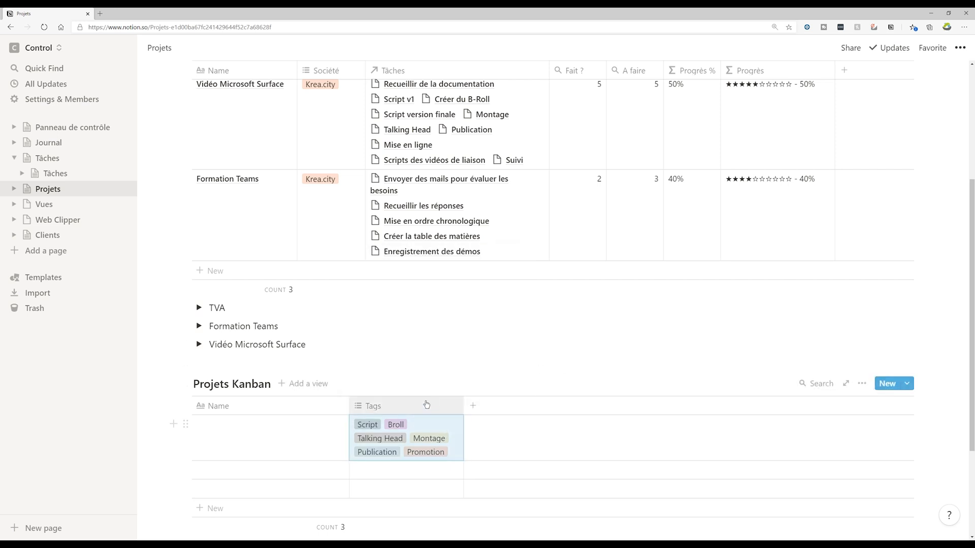
# Step: Change the Projets Kanban table's Tags property from Multi-select to the single Select type
pyautogui.click(435, 405)
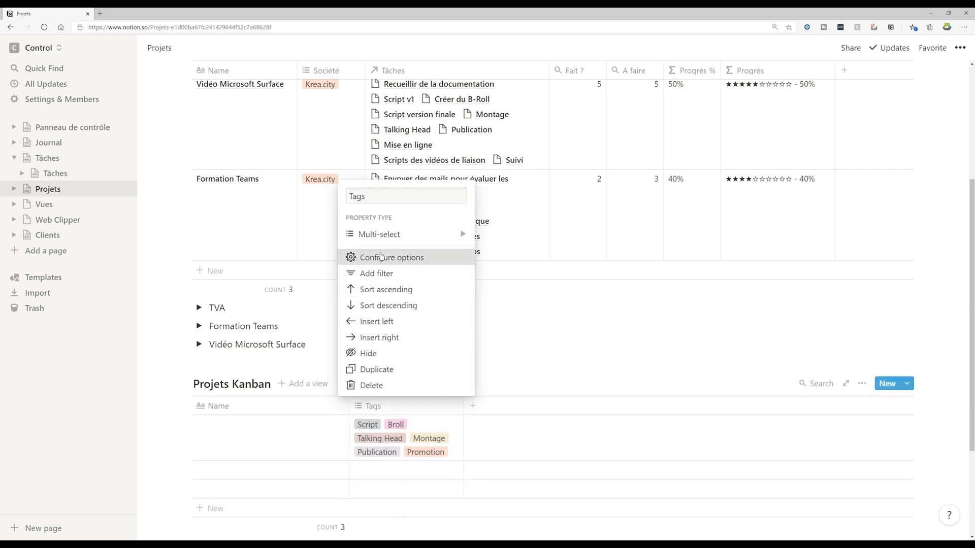
pyautogui.click(395, 257)
pyautogui.click(568, 358)
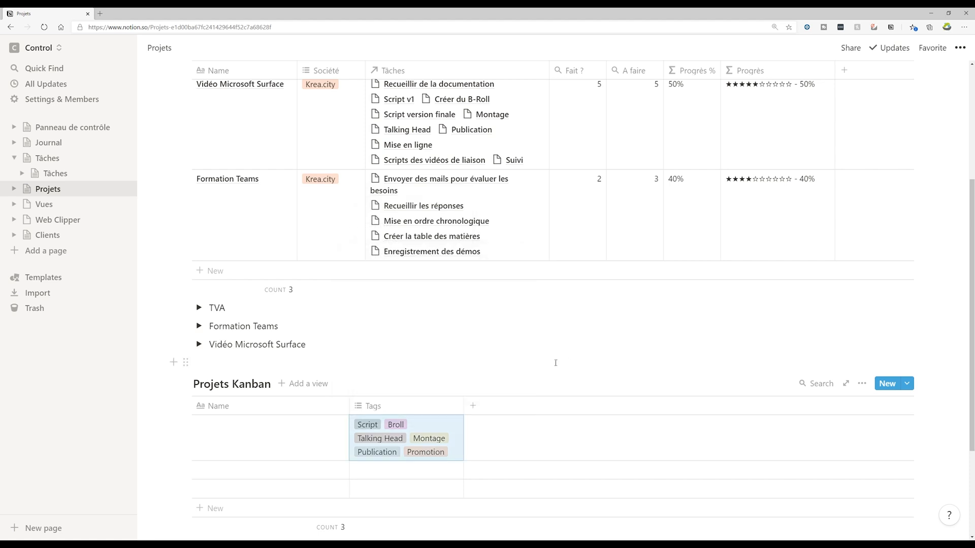
pyautogui.click(369, 411)
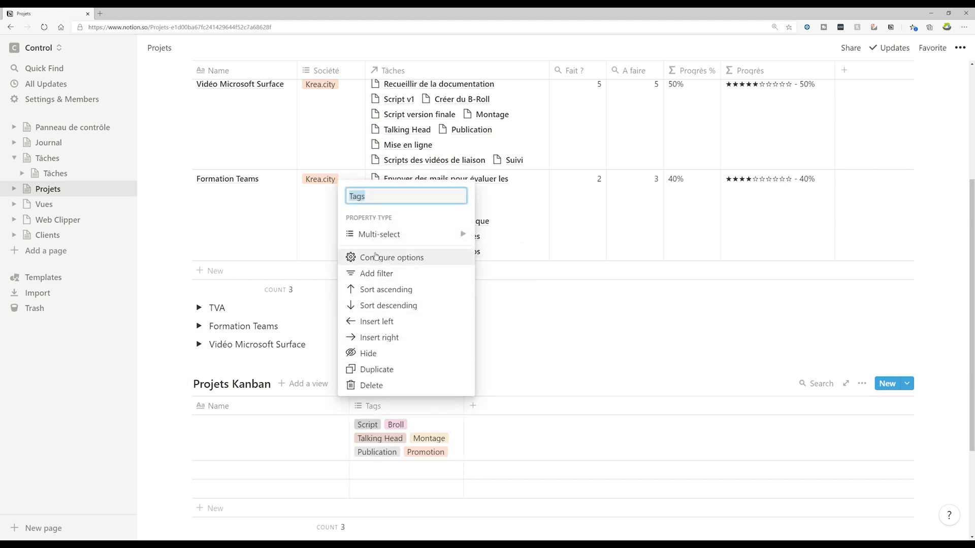
pyautogui.moveTo(386, 234)
pyautogui.click(505, 162)
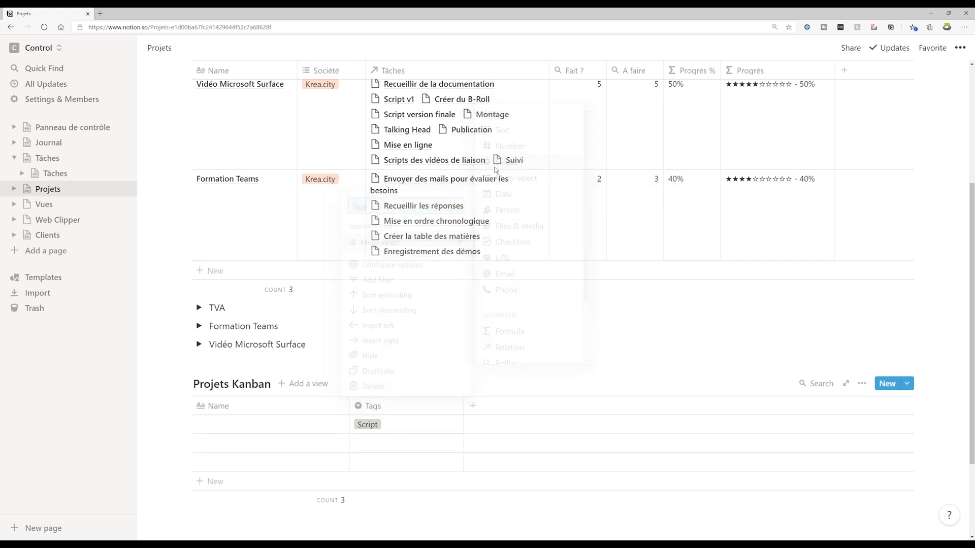
# Step: Name the three Projets Kanban rows "Notion 3 - Projets", "Notion 4 - Vues" and "Notion 5 - Web clipper"
pyautogui.click(254, 422)
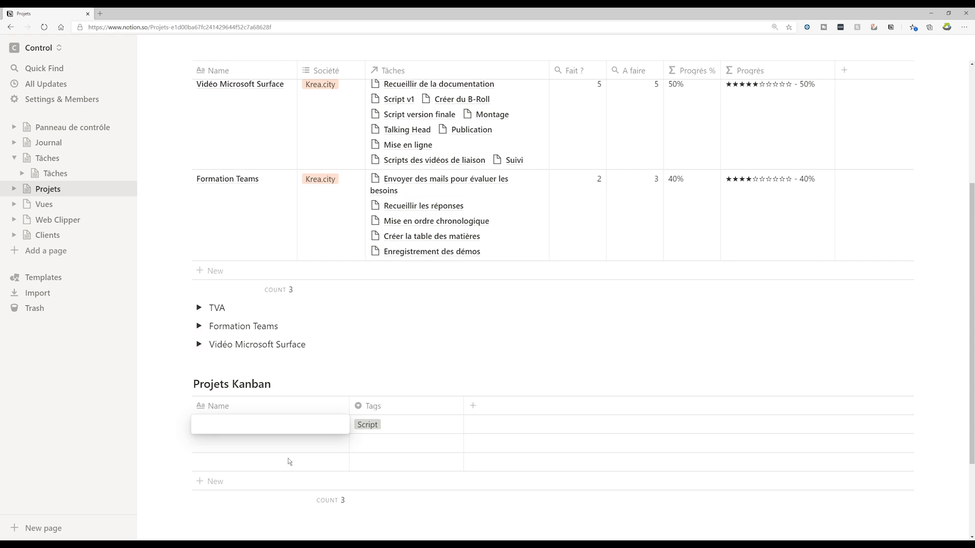
pyautogui.write('Notion 3 - Projets')
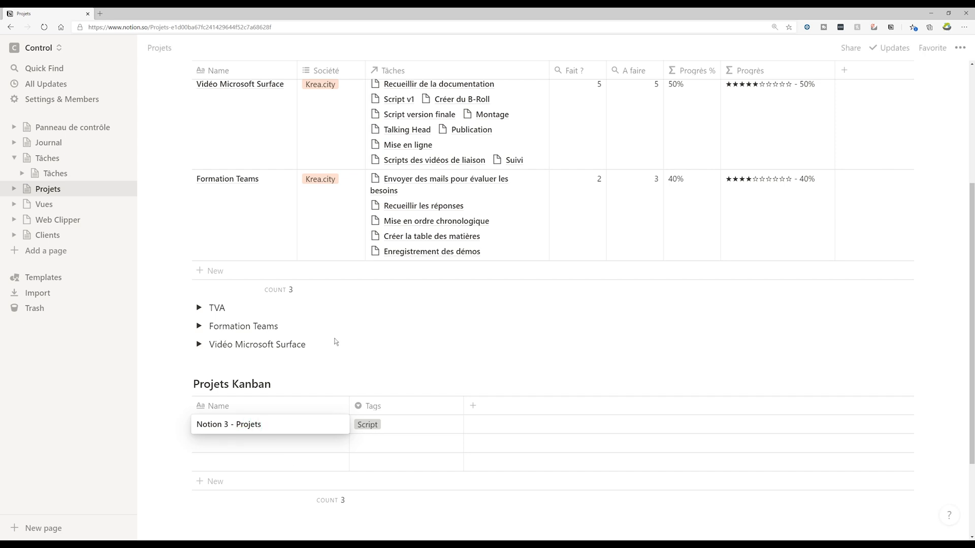
pyautogui.press('Escape')
pyautogui.scroll(-2, 352, 356)
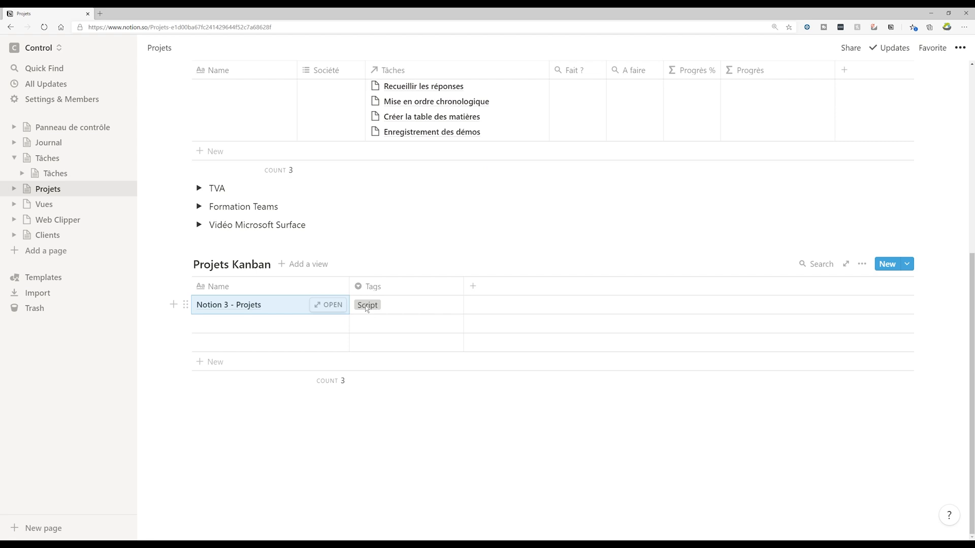
pyautogui.click(239, 327)
pyautogui.write('Notion 4 - Vues')
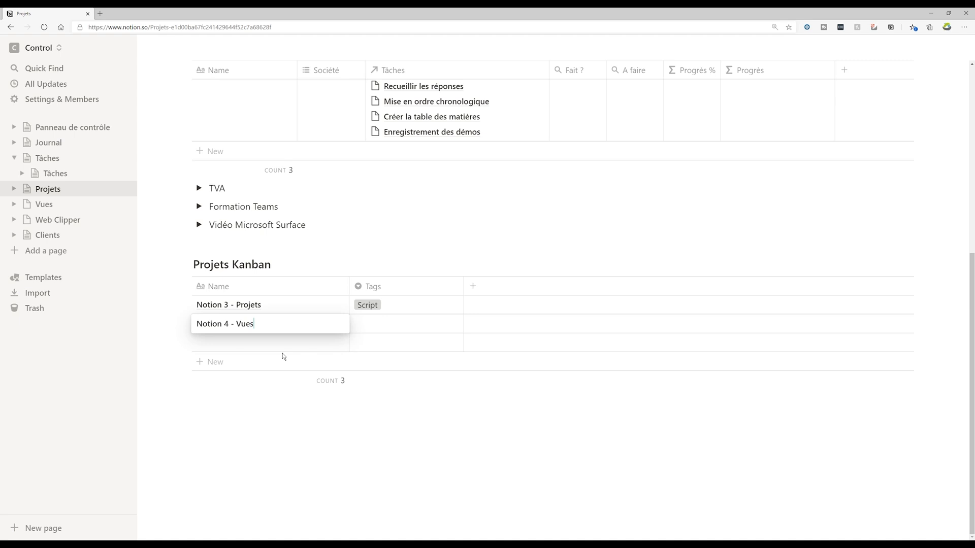
pyautogui.press('Return')
pyautogui.write('No')
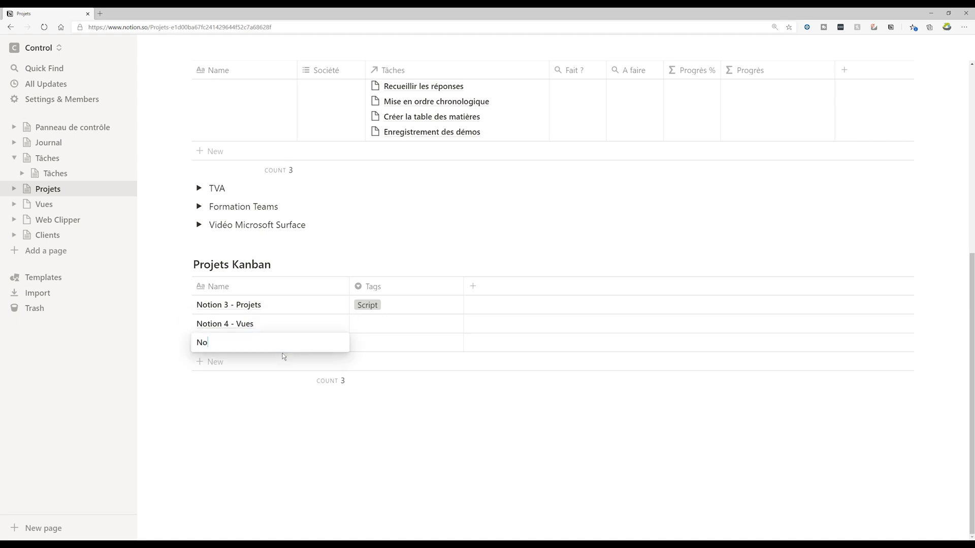
pyautogui.write('tion 5 - Web clipper')
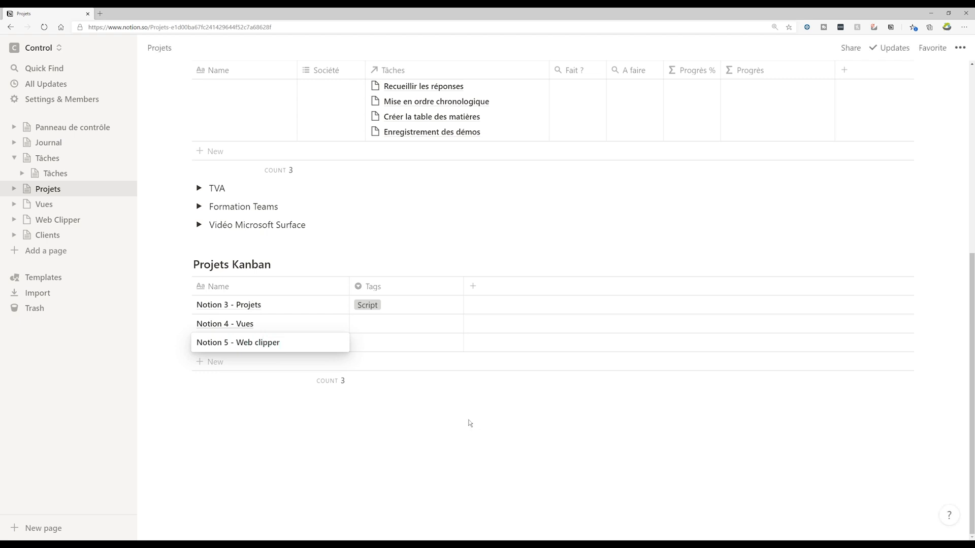
pyautogui.press('Escape')
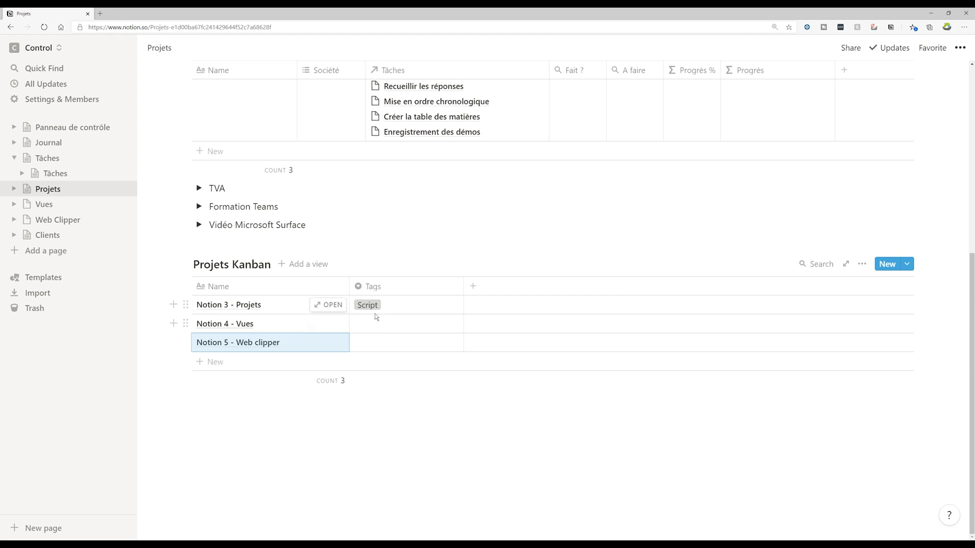
# Step: Set the tag of Notion 3 - Projets to Broll and the tag of Notion 4 - Vues to Script
pyautogui.click(391, 307)
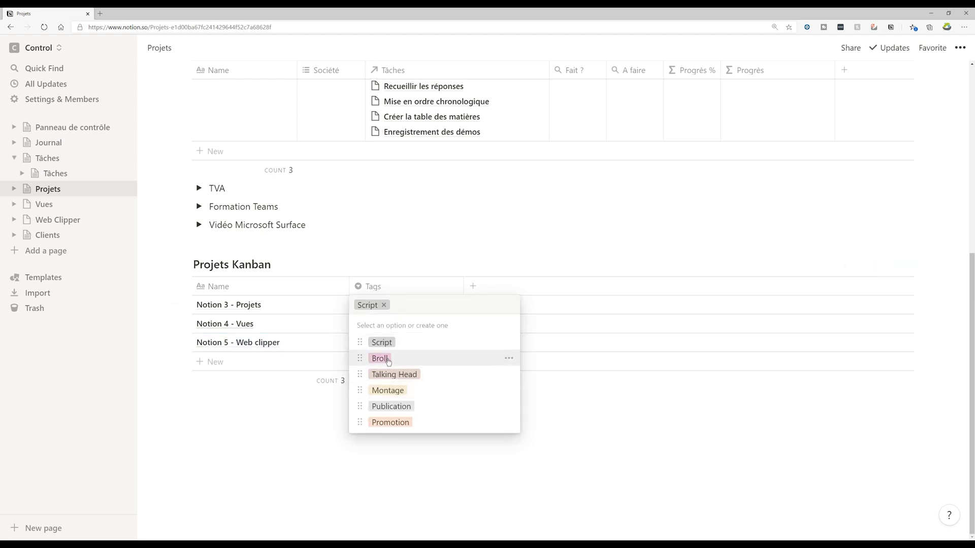
pyautogui.click(404, 360)
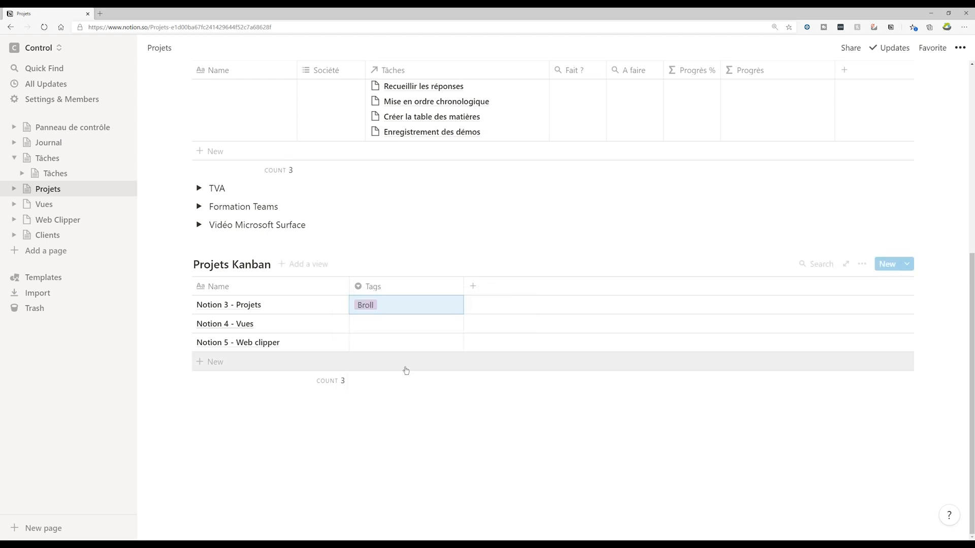
pyautogui.click(415, 335)
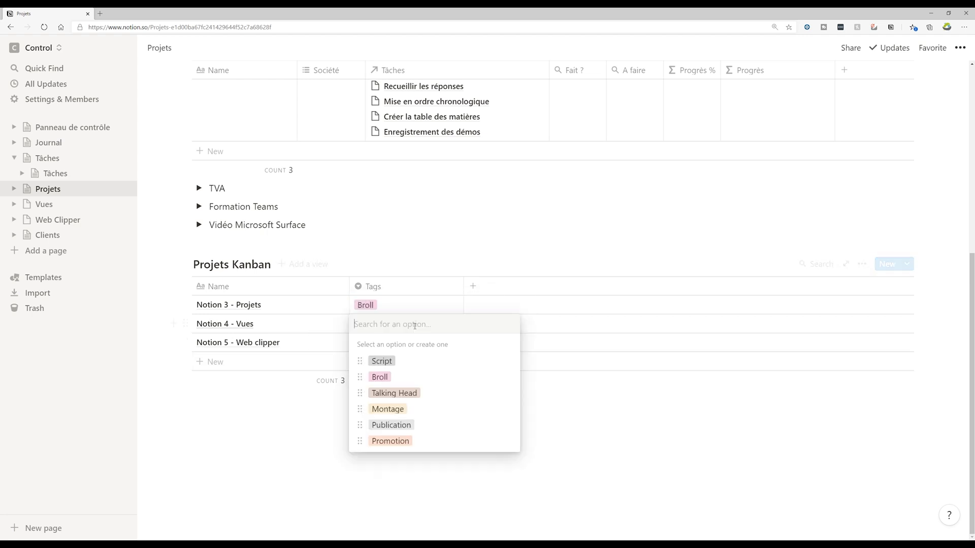
pyautogui.click(399, 360)
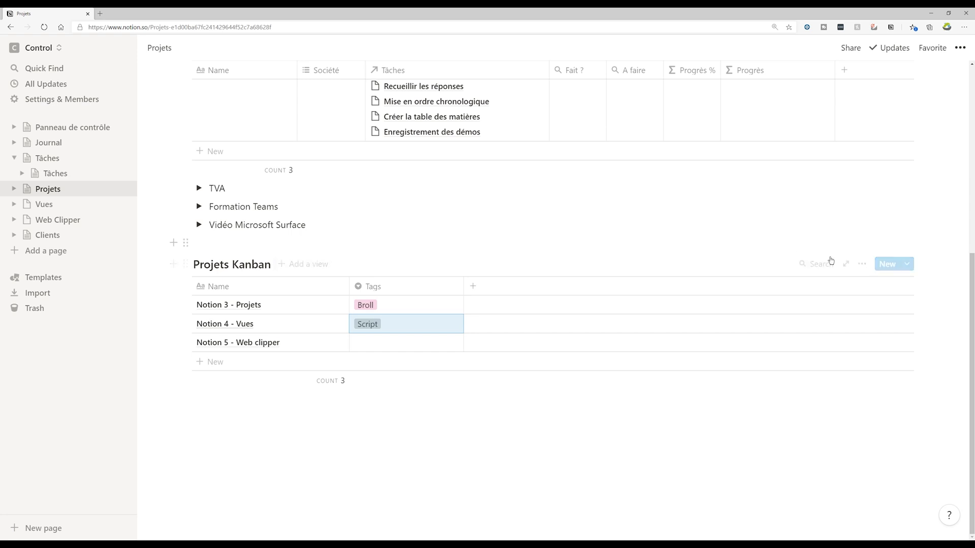
pyautogui.click(861, 263)
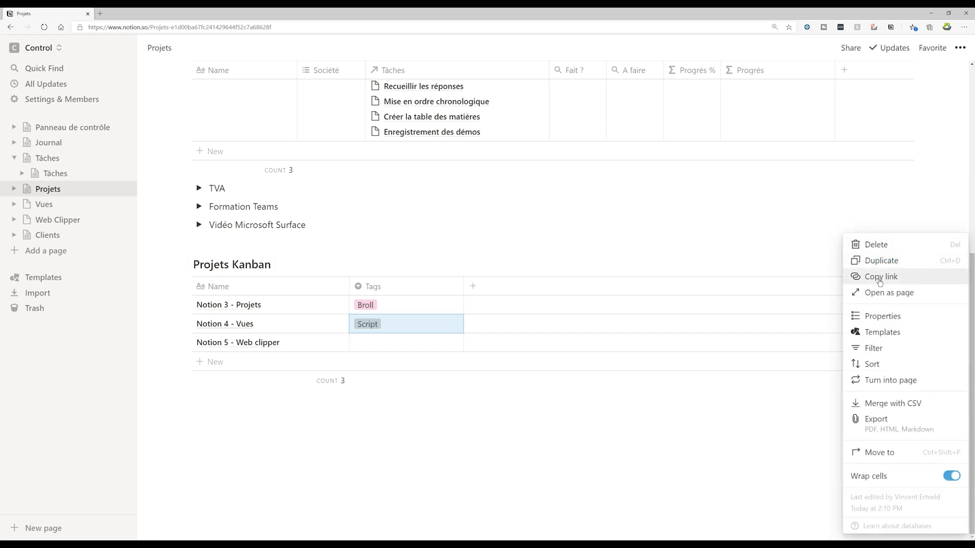
pyautogui.click(872, 276)
pyautogui.click(438, 381)
pyautogui.click(260, 411)
pyautogui.click(216, 399)
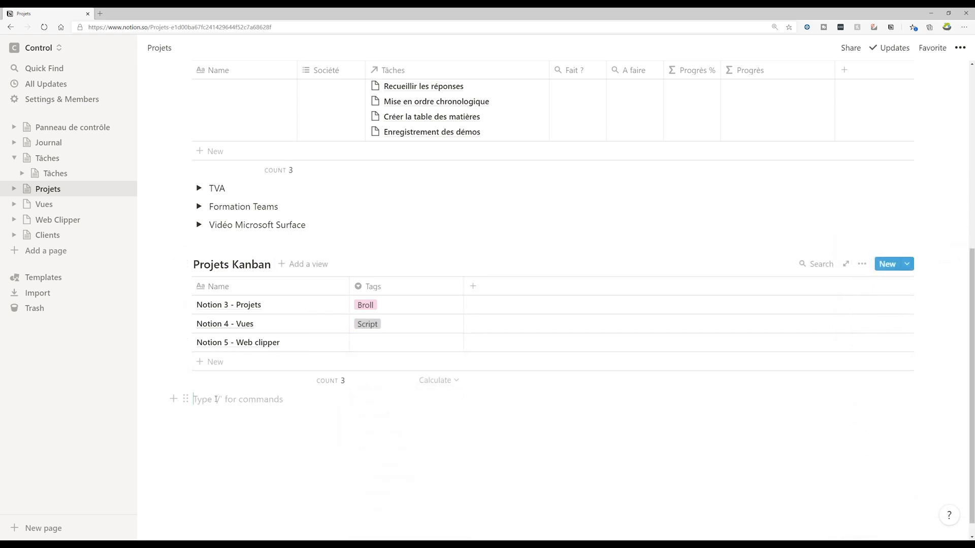
pyautogui.hotkey('ctrl', 'v')
pyautogui.hotkey('ctrl', 'z')
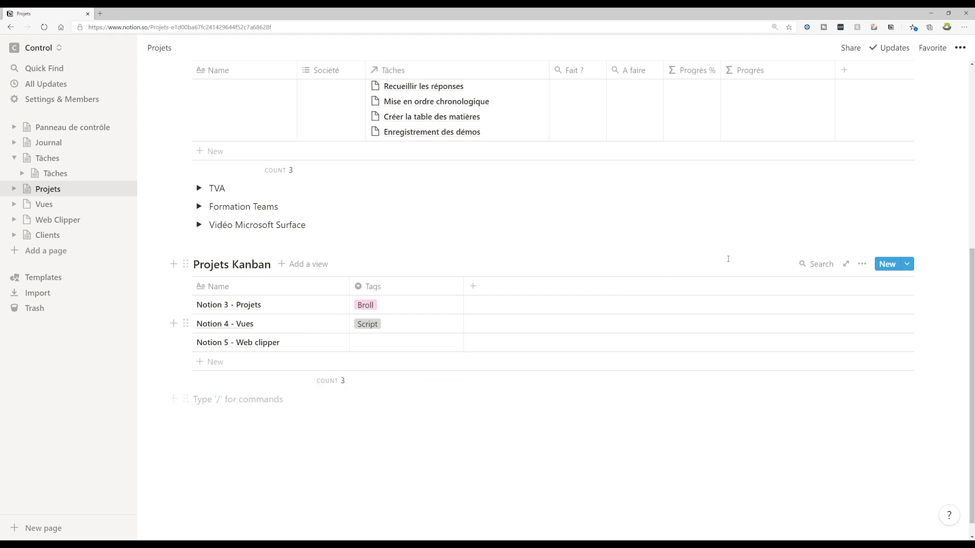
# Step: Copy the Projets Kanban table's link and paste it below the table as a linked database
pyautogui.click(861, 264)
pyautogui.click(871, 279)
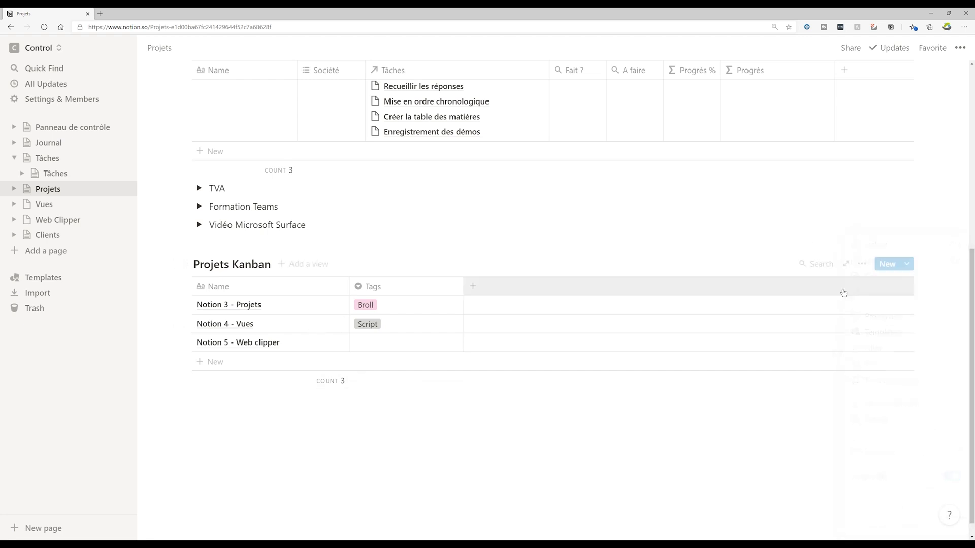
pyautogui.click(322, 400)
pyautogui.hotkey('ctrl', 'v')
pyautogui.click(629, 434)
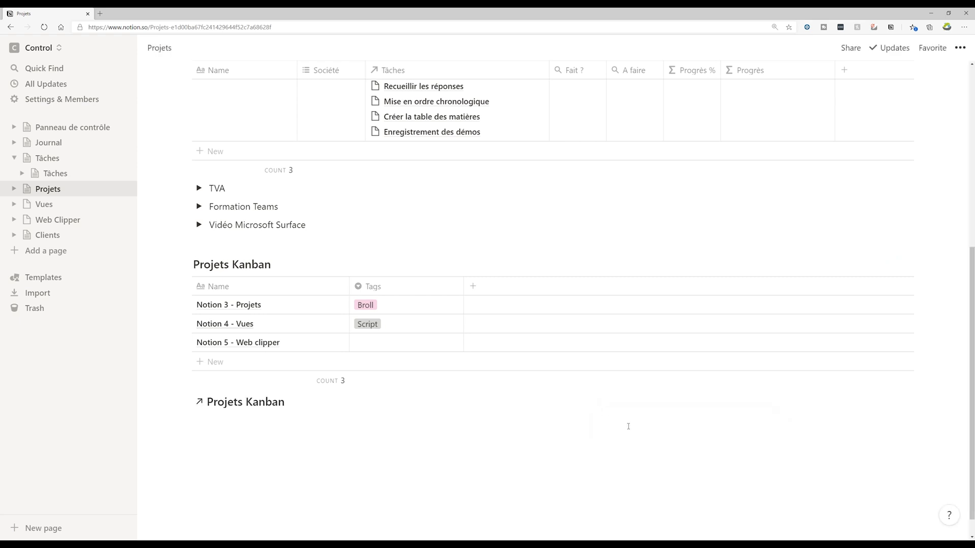
# Step: Add a Board view to the linked Projets Kanban database
pyautogui.scroll(-2, 395, 366)
pyautogui.click(319, 330)
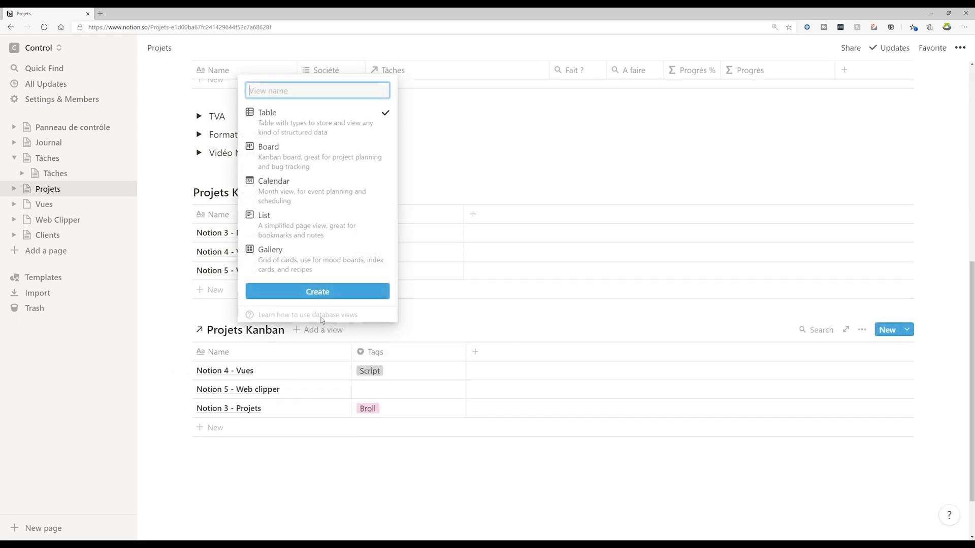
pyautogui.click(311, 291)
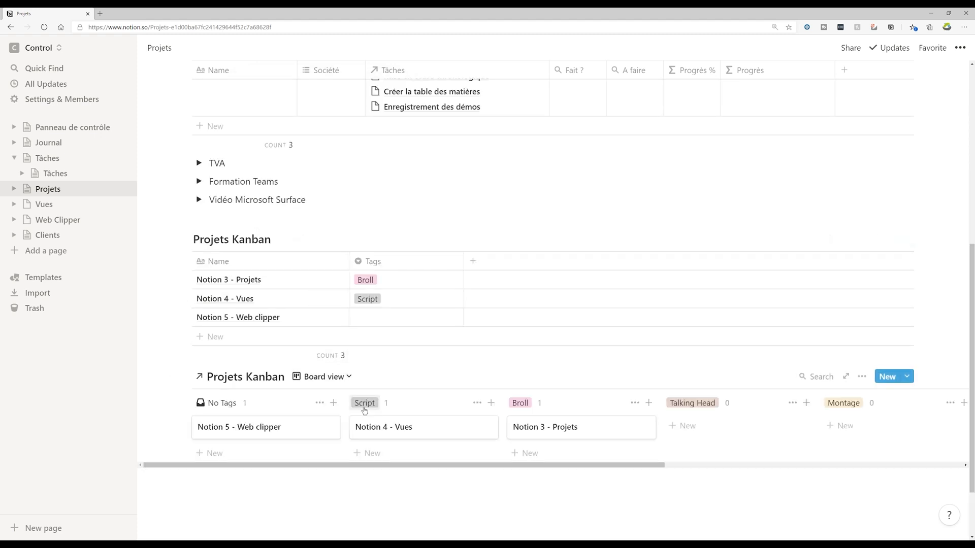
pyautogui.scroll(-2, 366, 409)
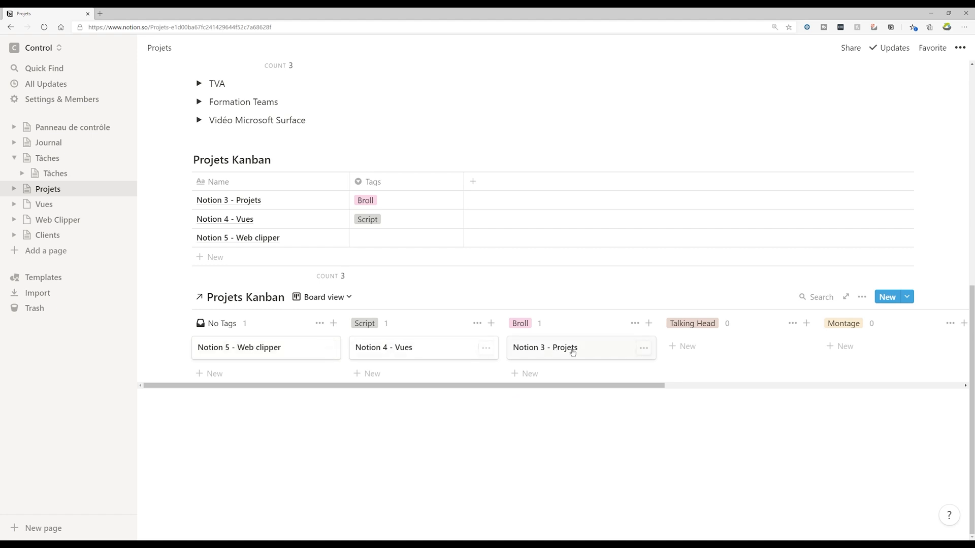
# Step: Try moving the Notion 3 - Projets card to Montage and back to Broll, and return the Notion 4 - Vues card to Script
pyautogui.moveTo(572, 352); pyautogui.dragTo(843, 350)
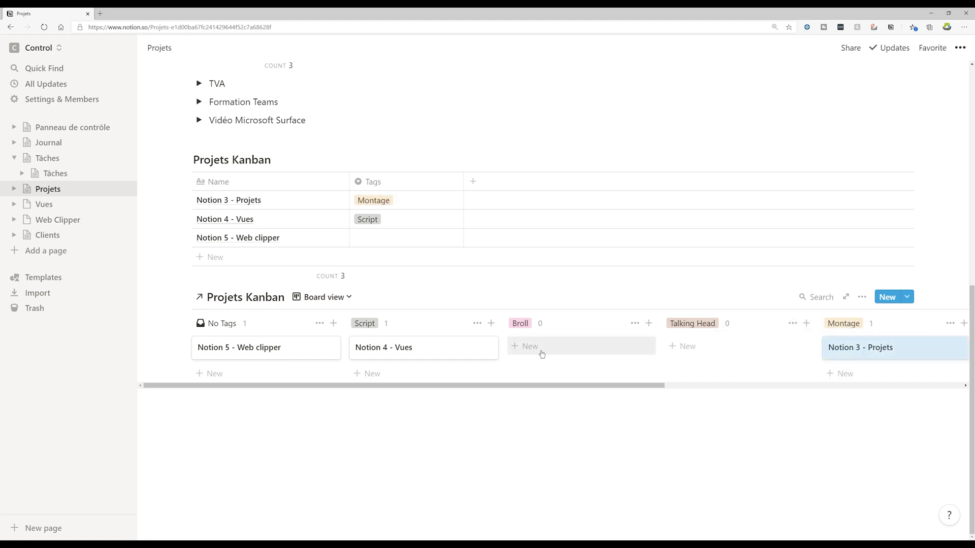
pyautogui.moveTo(494, 350); pyautogui.dragTo(614, 355)
pyautogui.moveTo(944, 350); pyautogui.dragTo(863, 350)
pyautogui.moveTo(612, 351); pyautogui.dragTo(416, 355)
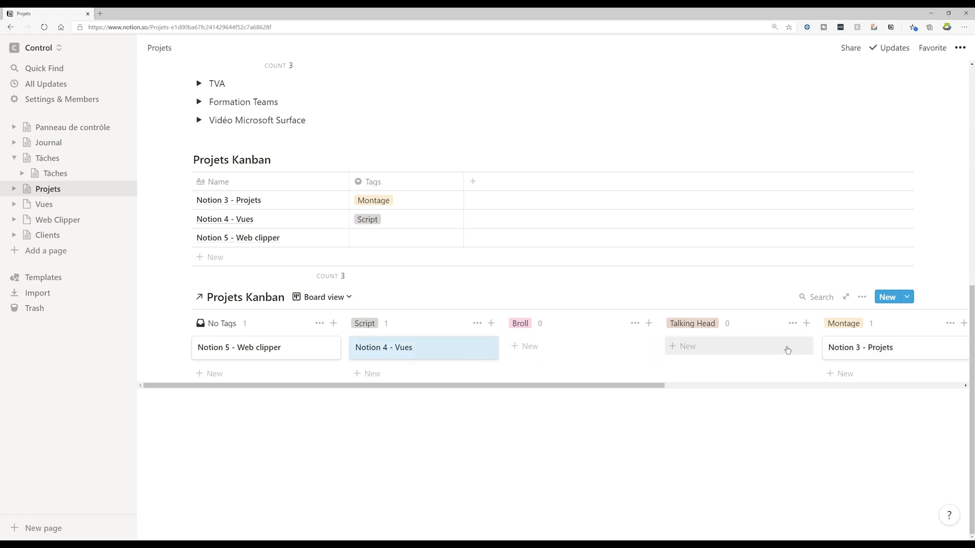
pyautogui.moveTo(836, 353); pyautogui.dragTo(537, 353)
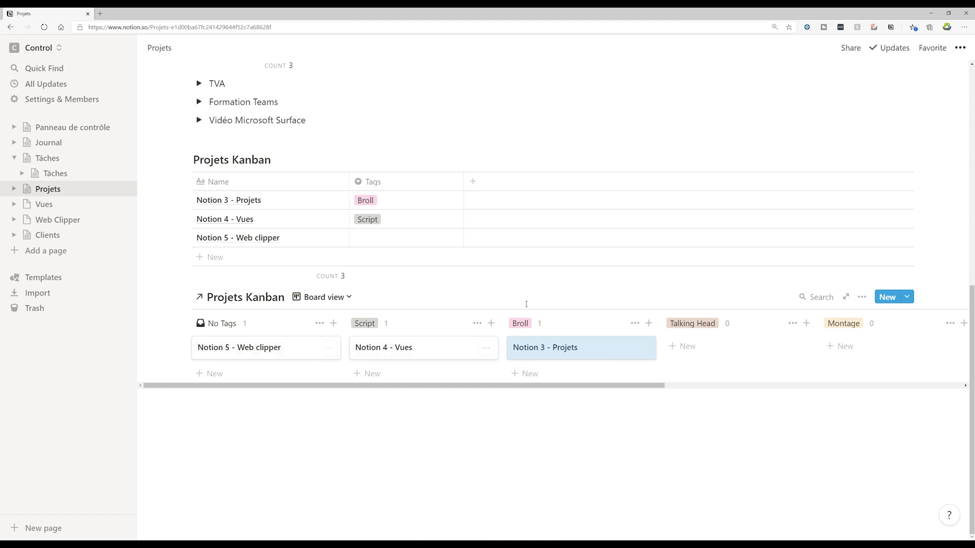
pyautogui.click(400, 444)
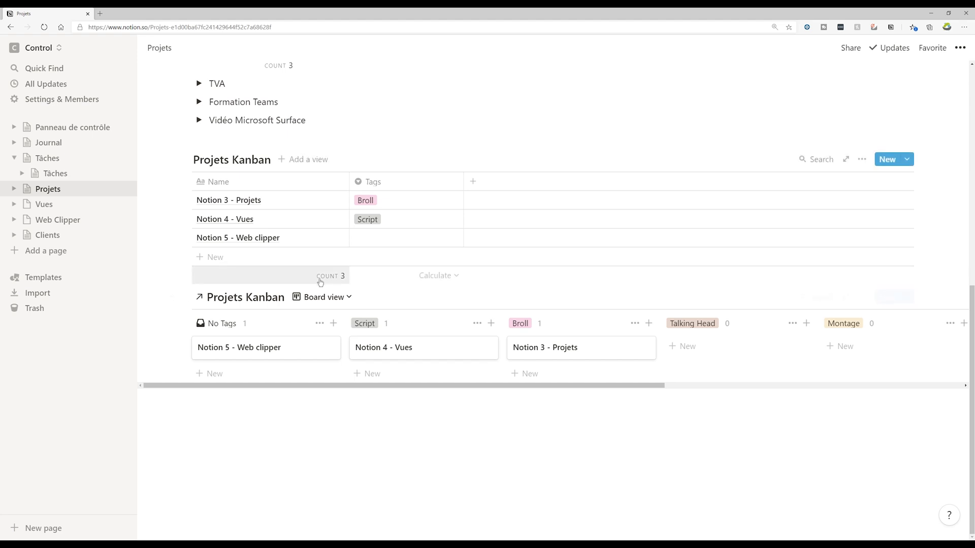
# Step: Review the Projets page from the project table down to the Kanban board, and collapse the Tâches subpages in the page list
pyautogui.scroll(5, 320, 283)
pyautogui.scroll(3, 320, 283)
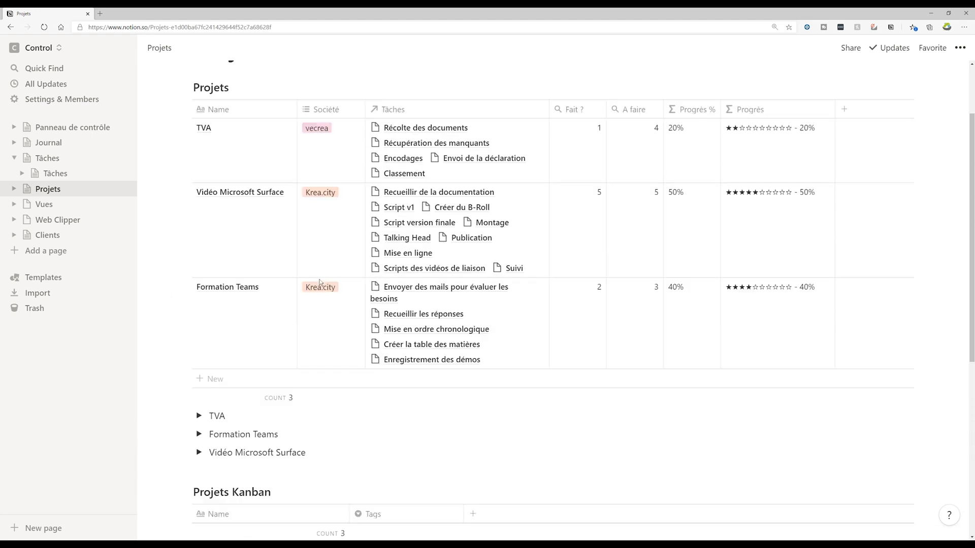
pyautogui.scroll(-2, 321, 283)
pyautogui.scroll(1, 320, 283)
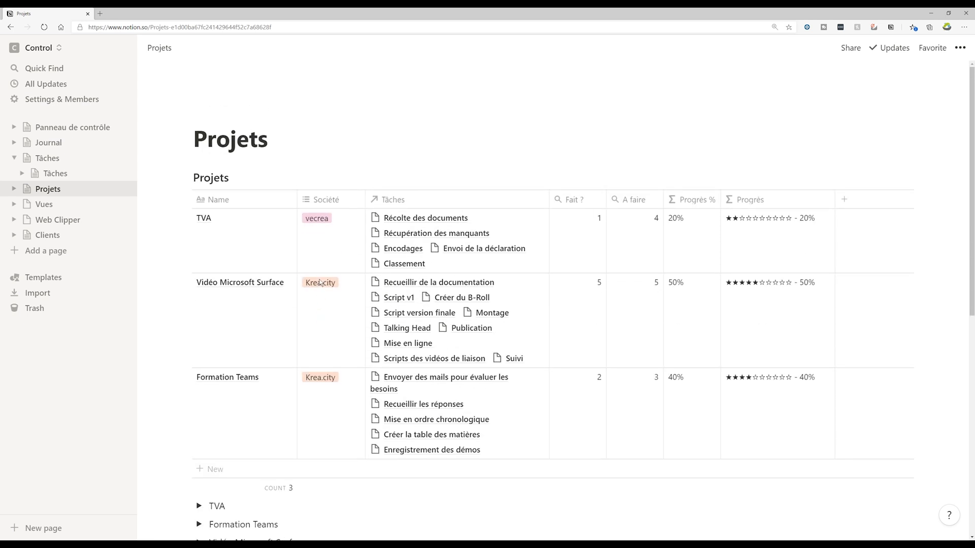
pyautogui.scroll(-8, 320, 283)
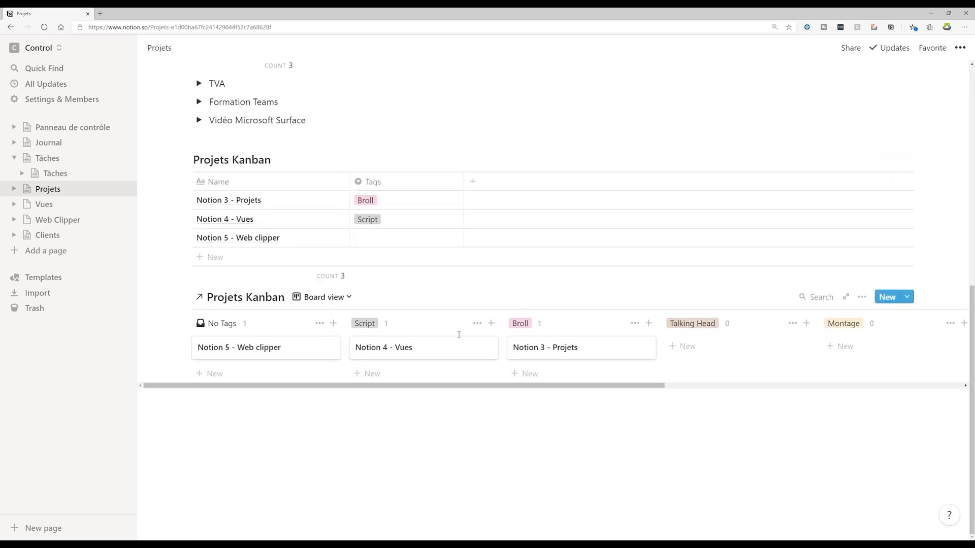
pyautogui.click(13, 159)
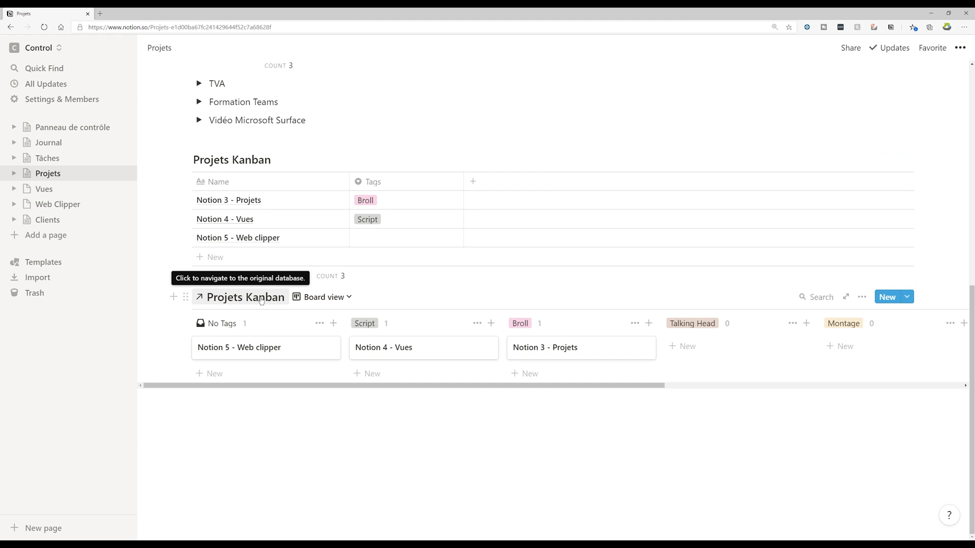
pyautogui.scroll(8, 261, 300)
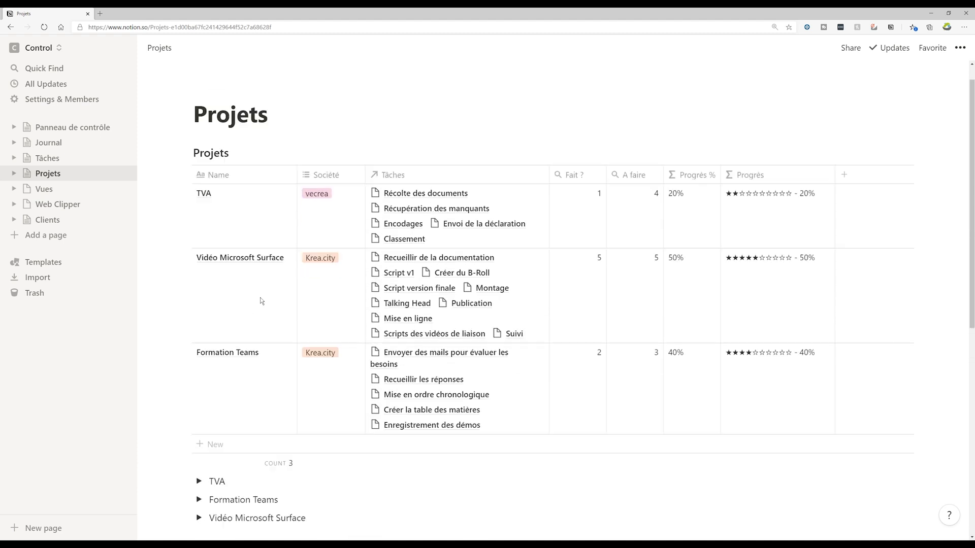
# Step: Examine the task table on the Tâches page and return to the Projets page to review its projects
pyautogui.click(49, 159)
pyautogui.scroll(-3, 287, 284)
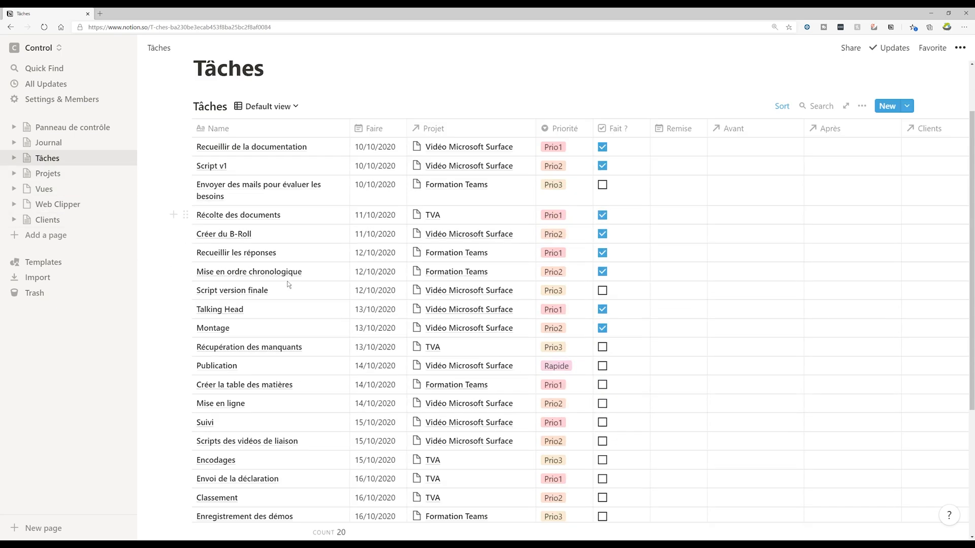
pyautogui.scroll(3, 366, 261)
pyautogui.scroll(-1, 366, 261)
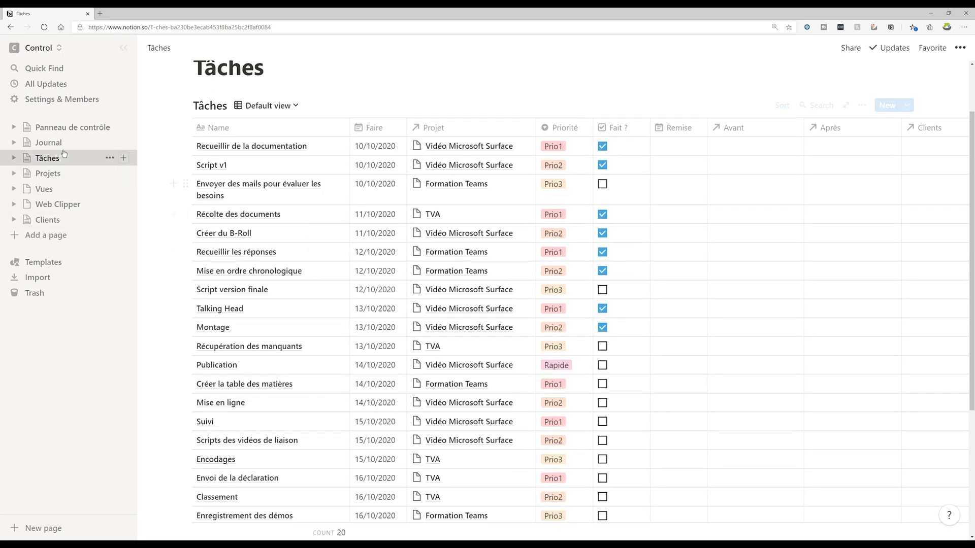
pyautogui.click(44, 175)
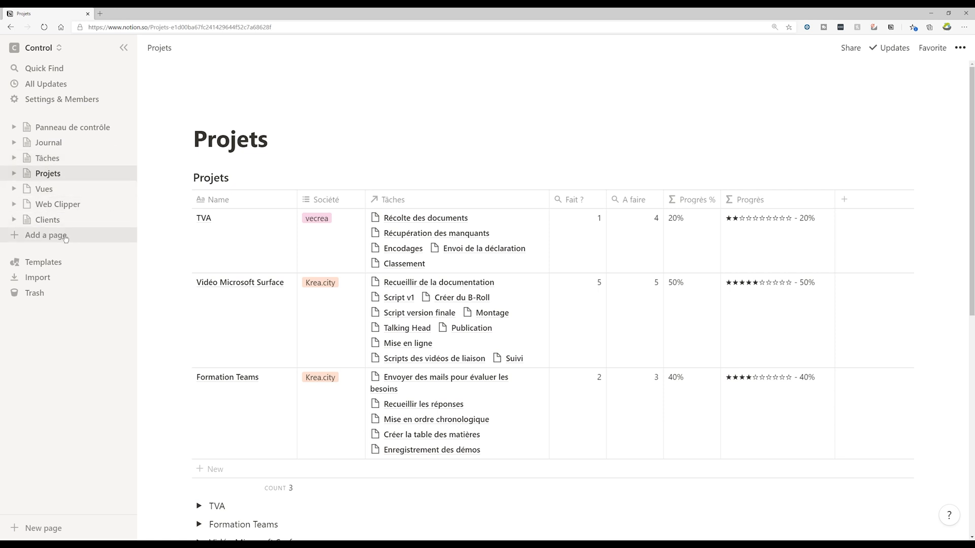
pyautogui.scroll(-7, 306, 262)
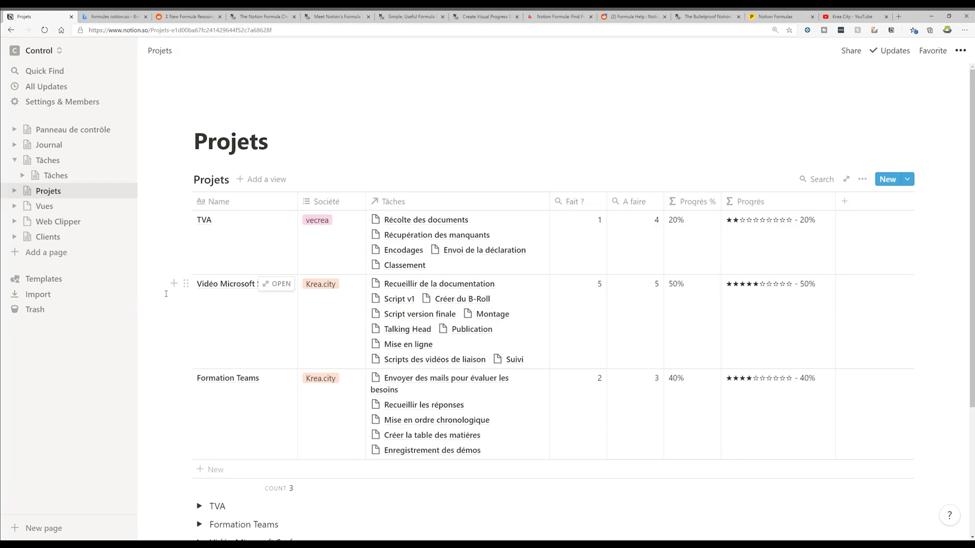
pyautogui.scroll(-2, 165, 293)
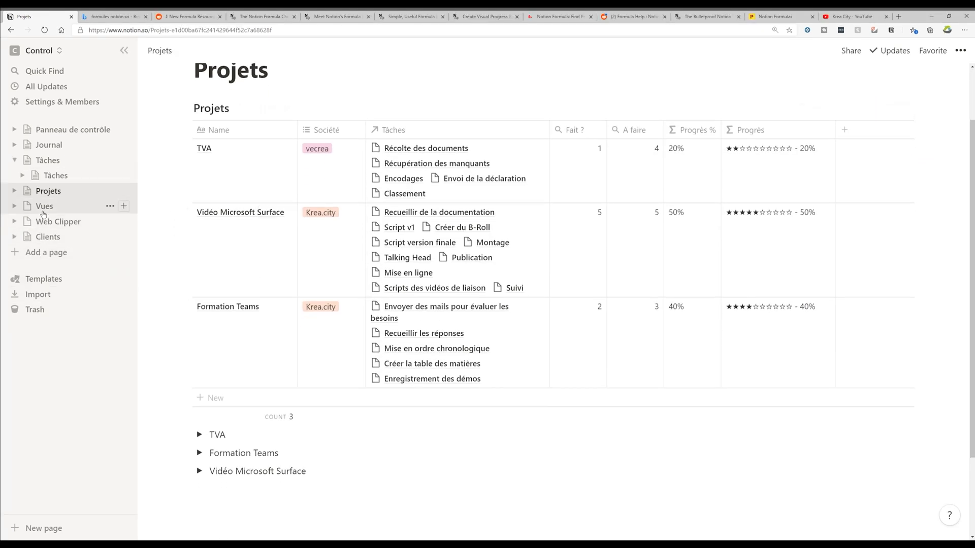